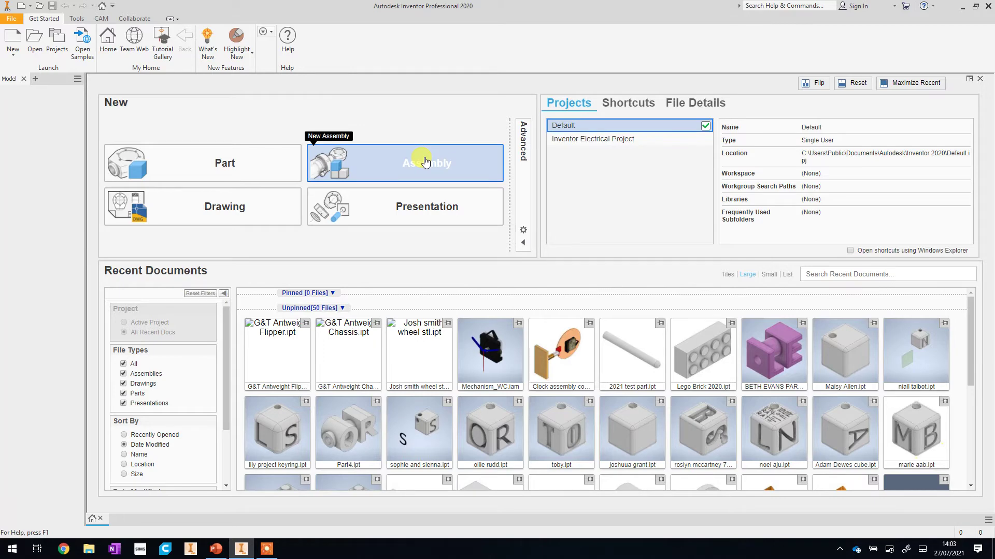
# Step: Create a new empty assembly, Assembly1, from the Assembly tile on the home screen
pyautogui.click(425, 162)
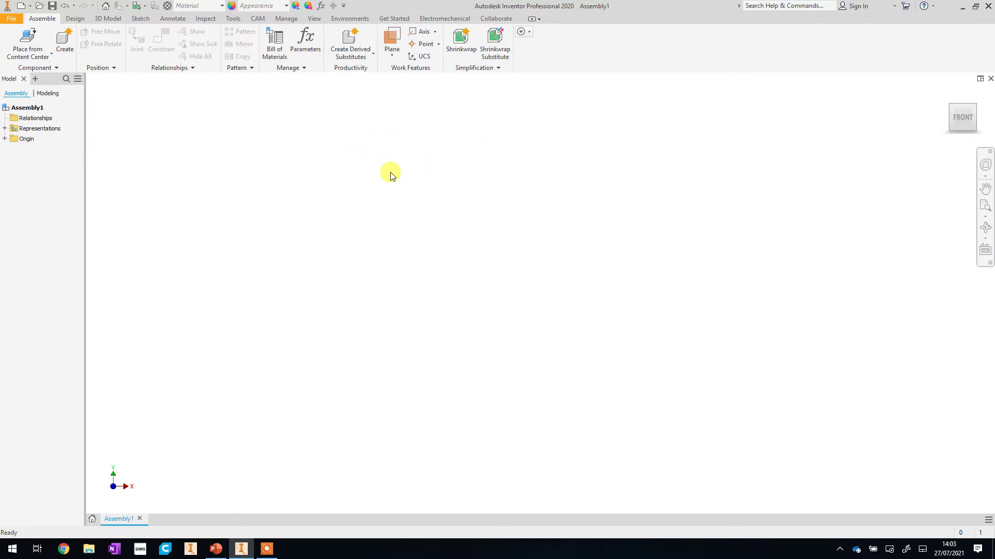
# Step: Start placing a component from file and browse to the personal user folder
pyautogui.click(39, 58)
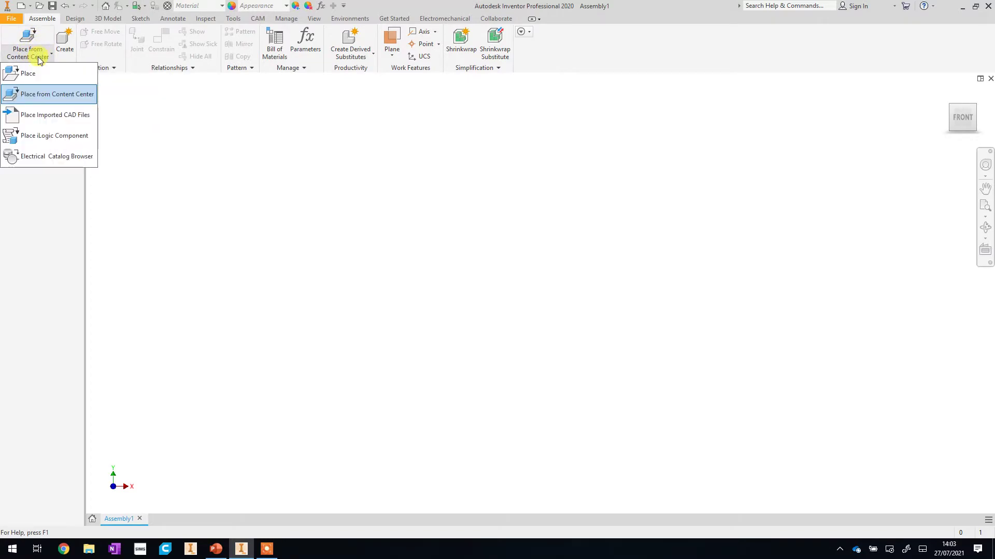
pyautogui.click(33, 75)
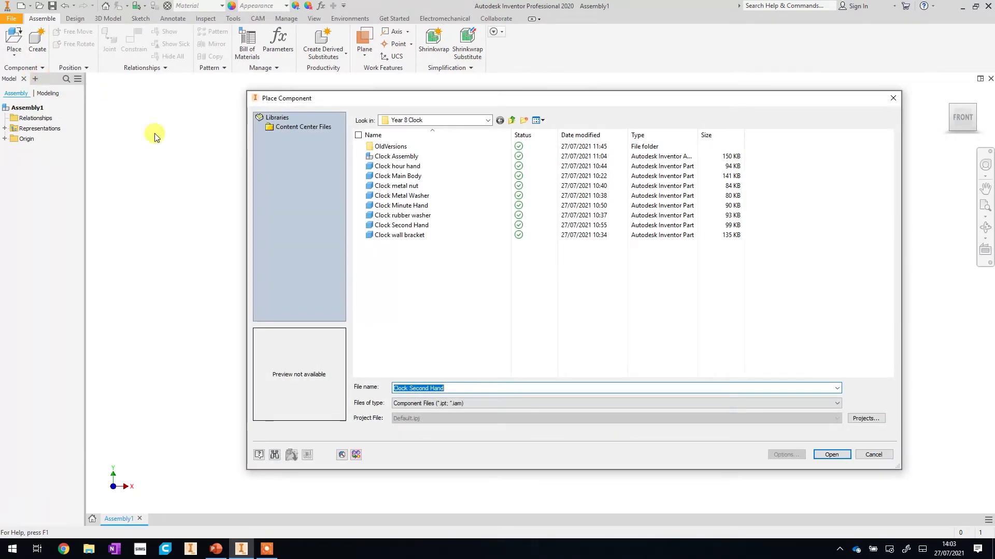
pyautogui.click(511, 120)
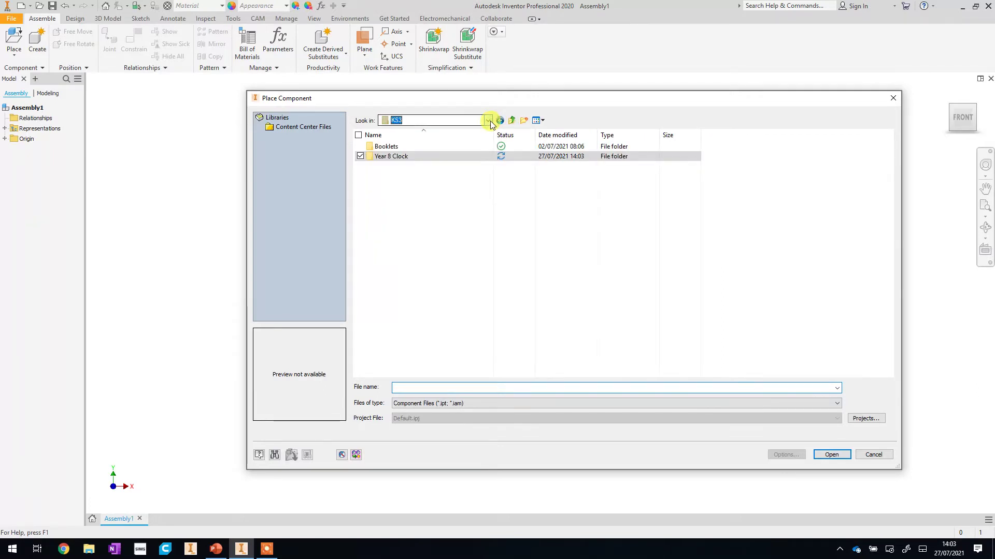
pyautogui.click(488, 120)
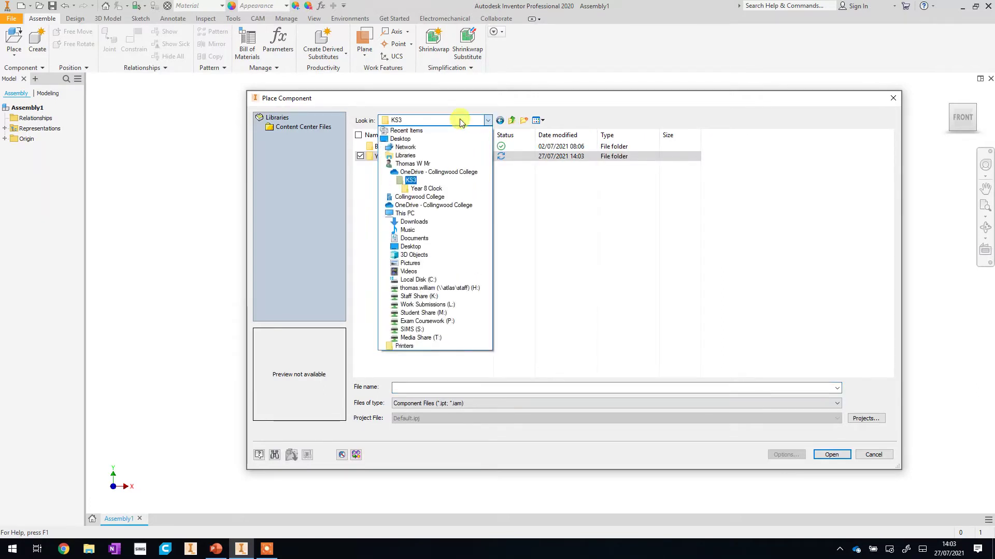
pyautogui.click(422, 164)
# Step: Go to Documents > Technology > Year 8 Clock and choose Clock Main Body
pyautogui.doubleClick(606, 156)
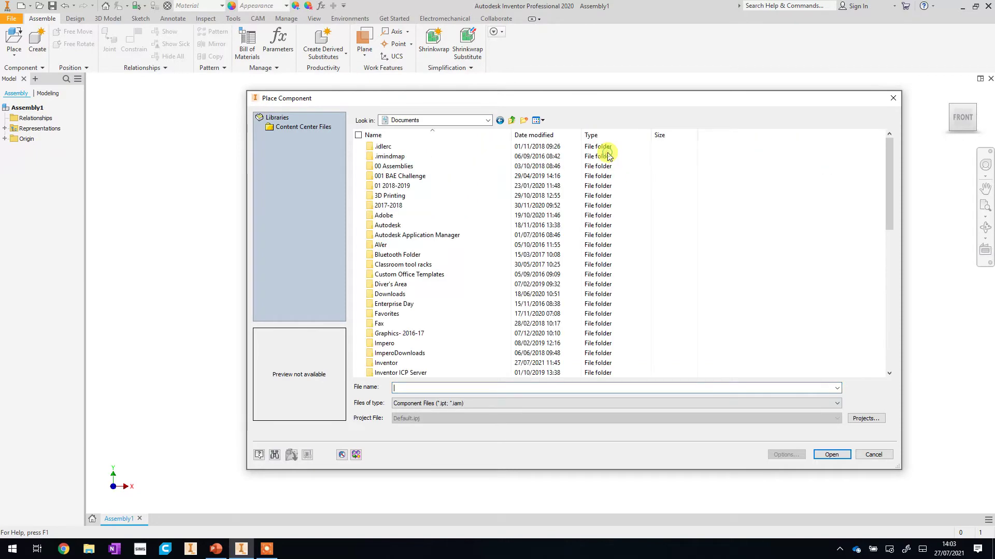
pyautogui.scroll(-6, 437, 262)
pyautogui.scroll(2, 437, 273)
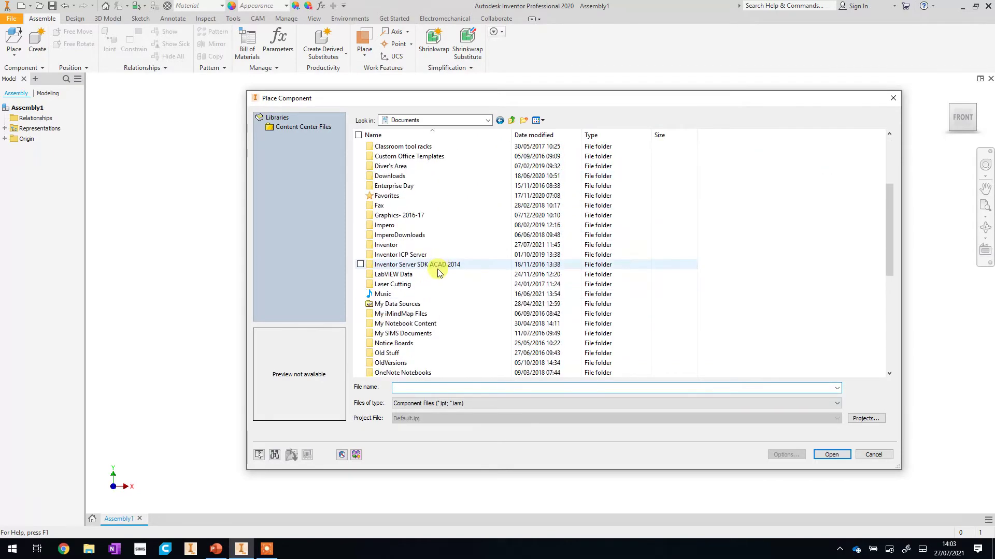
pyautogui.scroll(-6, 438, 273)
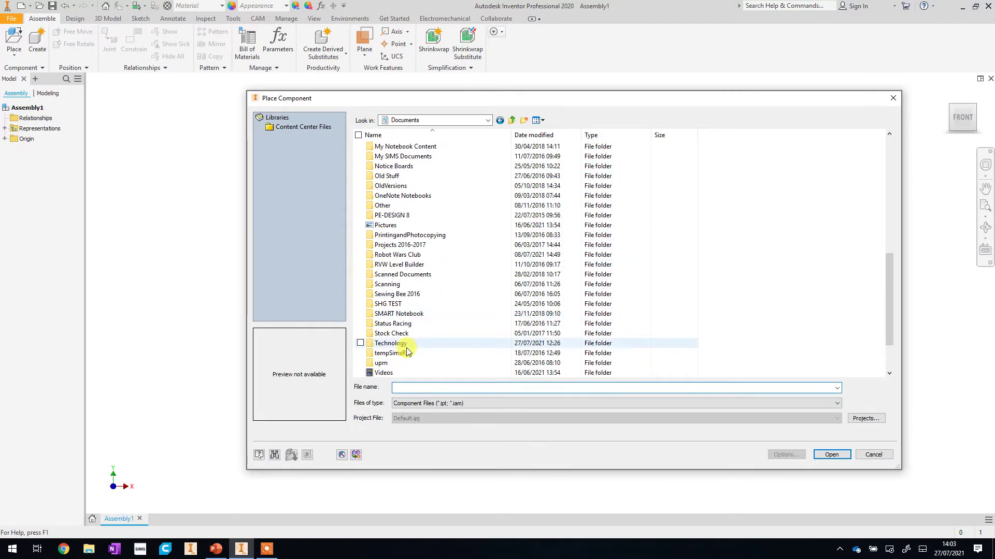
pyautogui.doubleClick(407, 345)
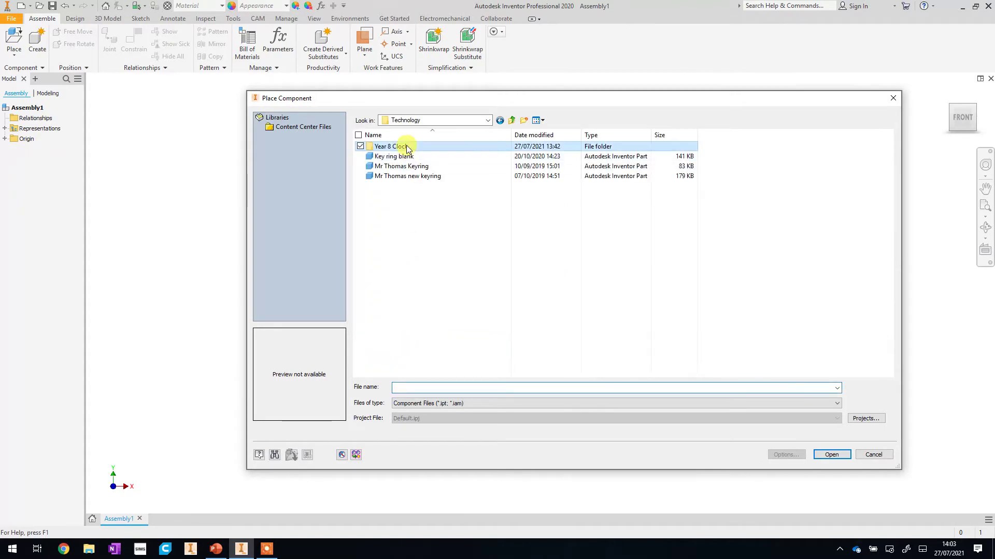
pyautogui.doubleClick(406, 147)
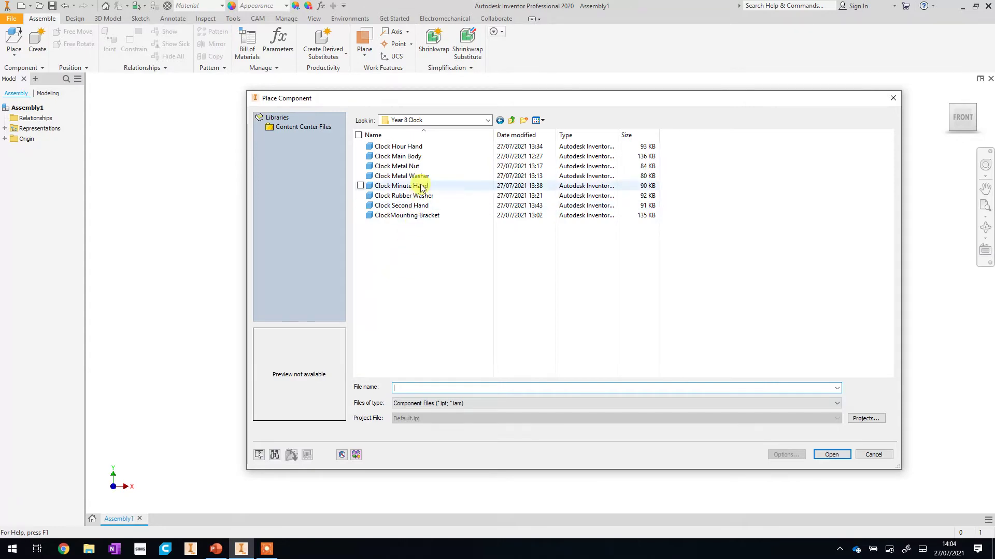
pyautogui.click(417, 159)
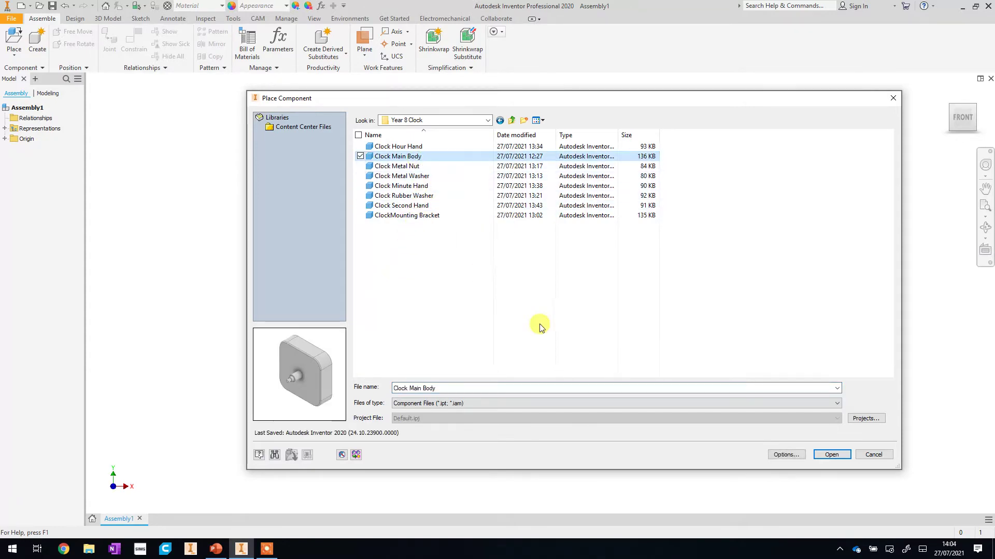
pyautogui.click(829, 455)
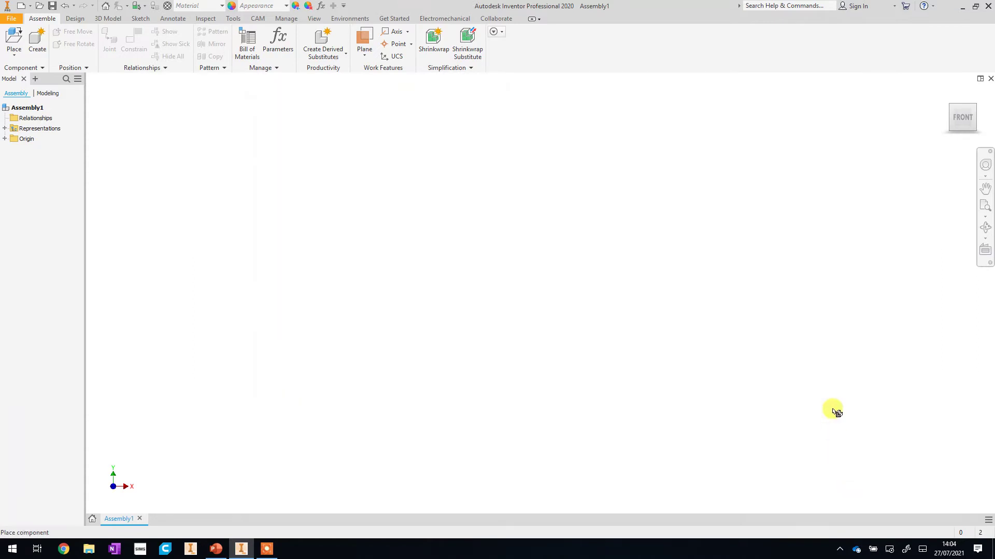
# Step: Drop one Clock Main Body into the graphics window and end placement with OK
pyautogui.scroll(3, 434, 280)
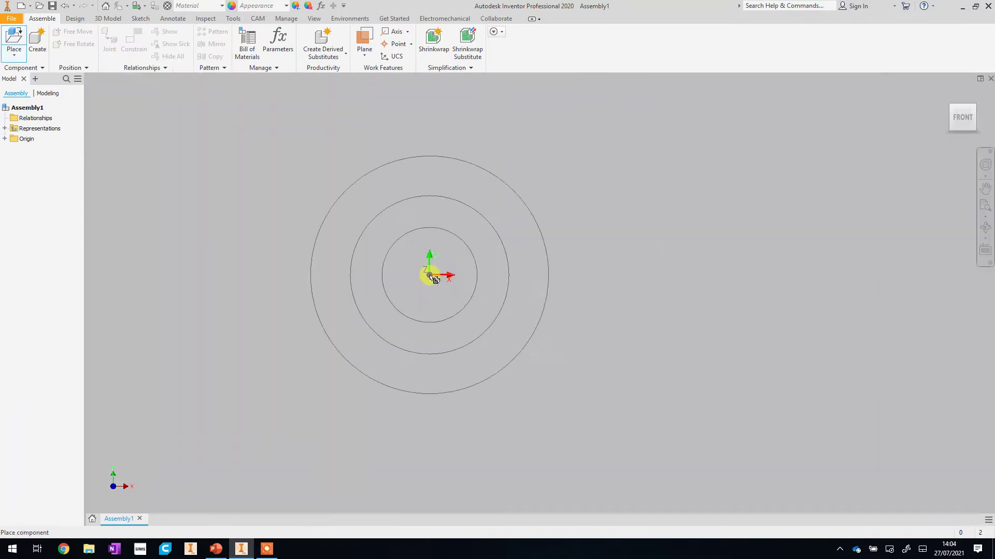
pyautogui.scroll(-8, 433, 274)
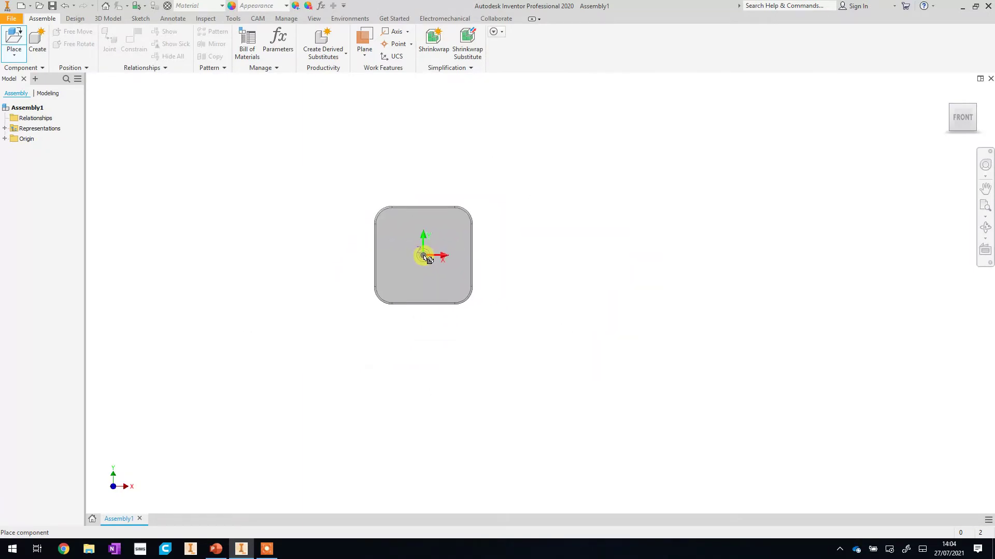
pyautogui.click(593, 291)
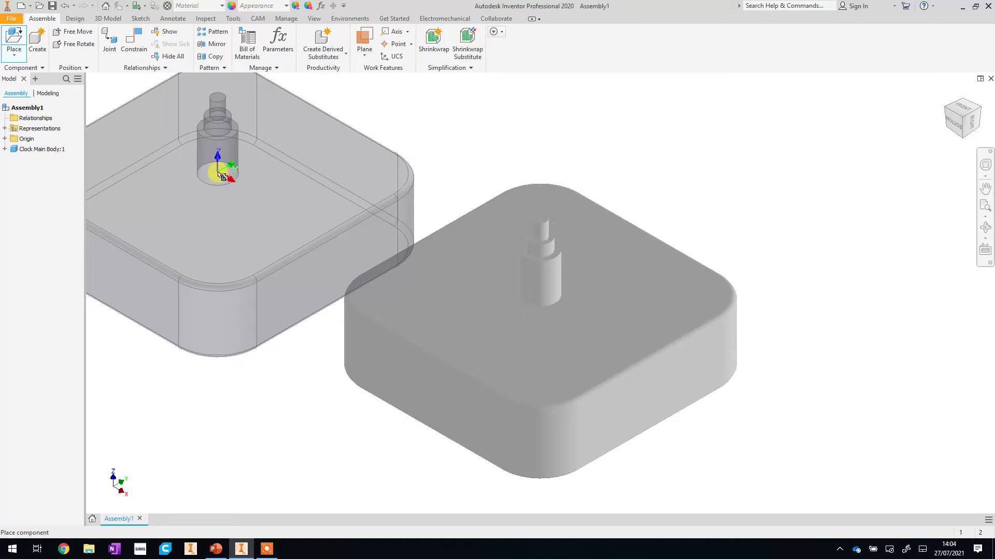
pyautogui.rightClick(219, 174)
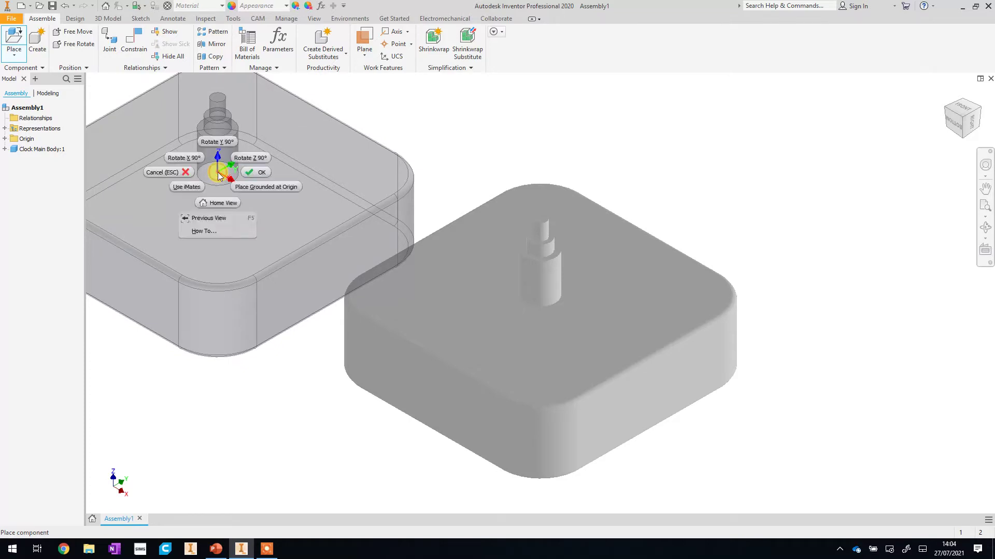
pyautogui.click(256, 174)
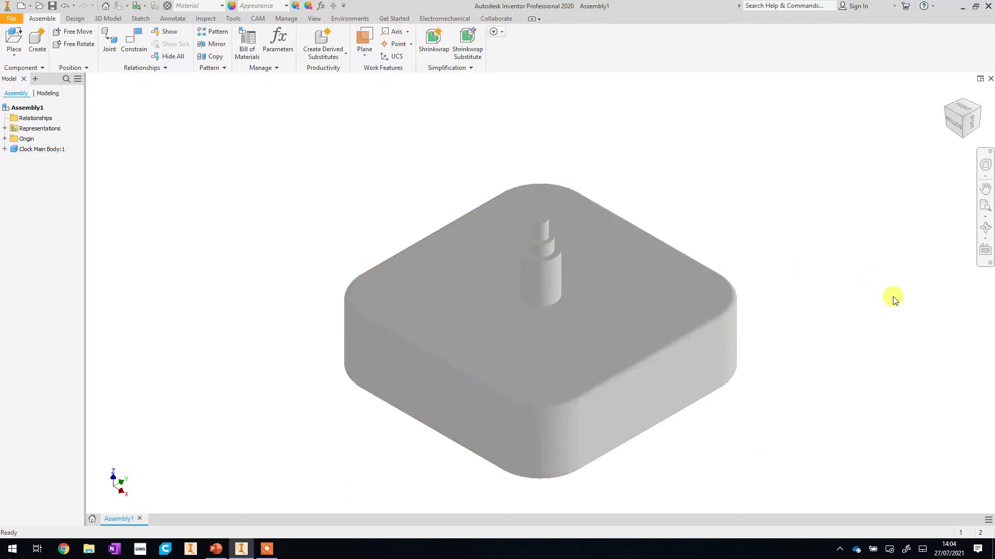
# Step: Switch the visual style to Shaded with Edges and return to the Assemble tools
pyautogui.click(312, 23)
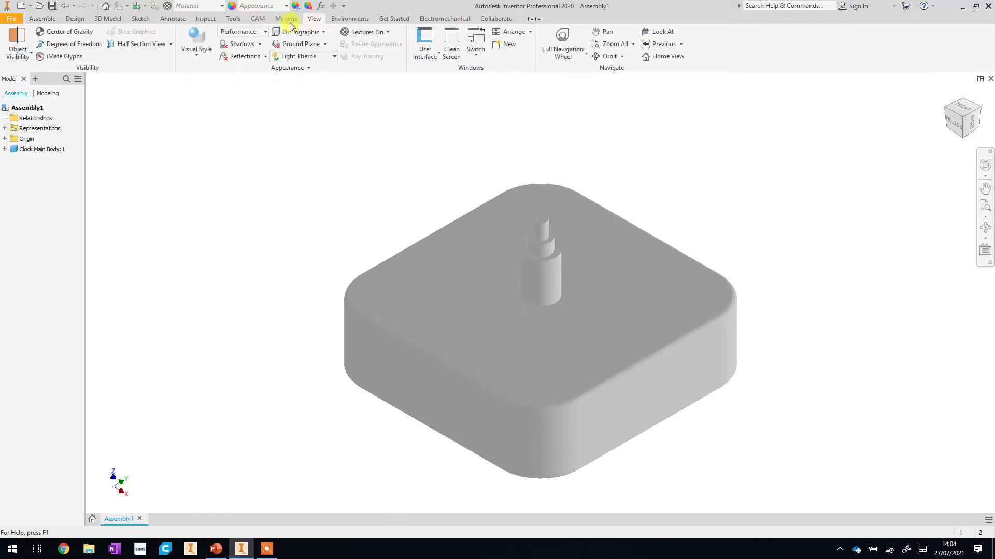
pyautogui.click(202, 52)
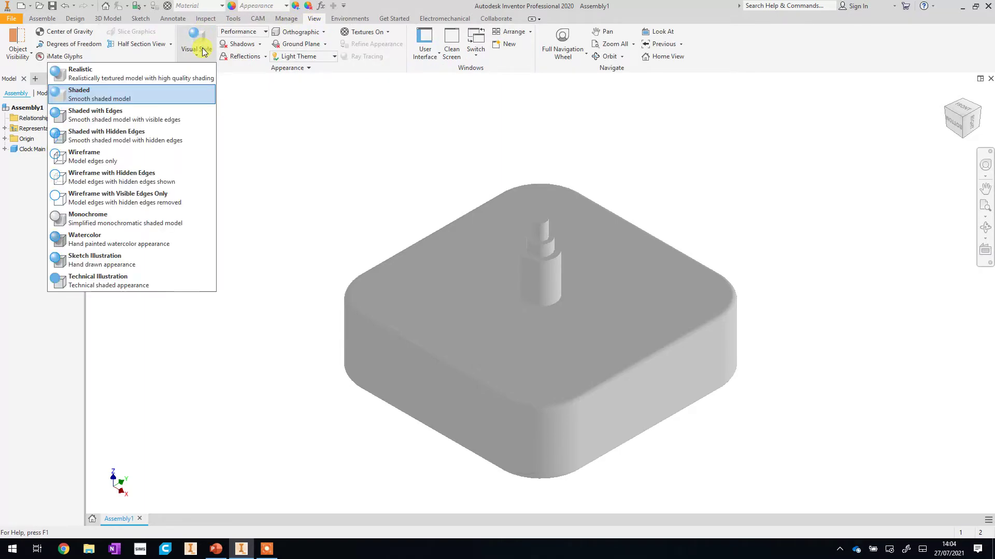
pyautogui.click(151, 115)
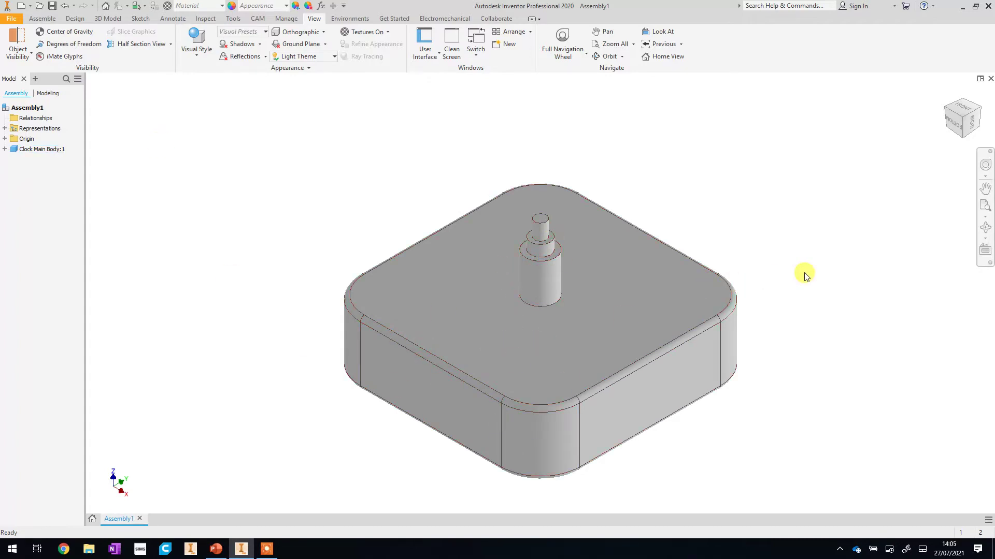
pyautogui.click(49, 21)
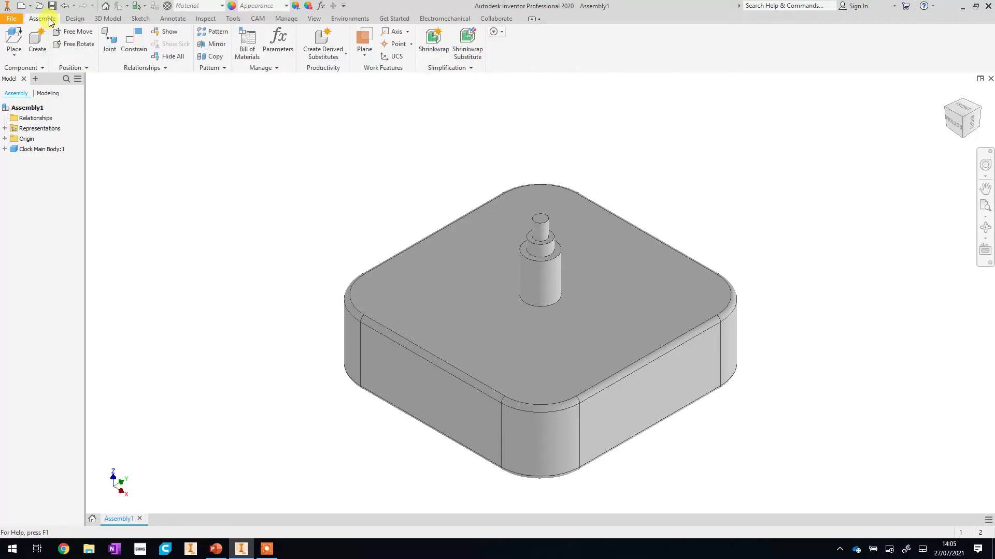
# Step: Place a single ClockMounting Bracket beside Clock Main Body, ending placement with OK
pyautogui.click(14, 40)
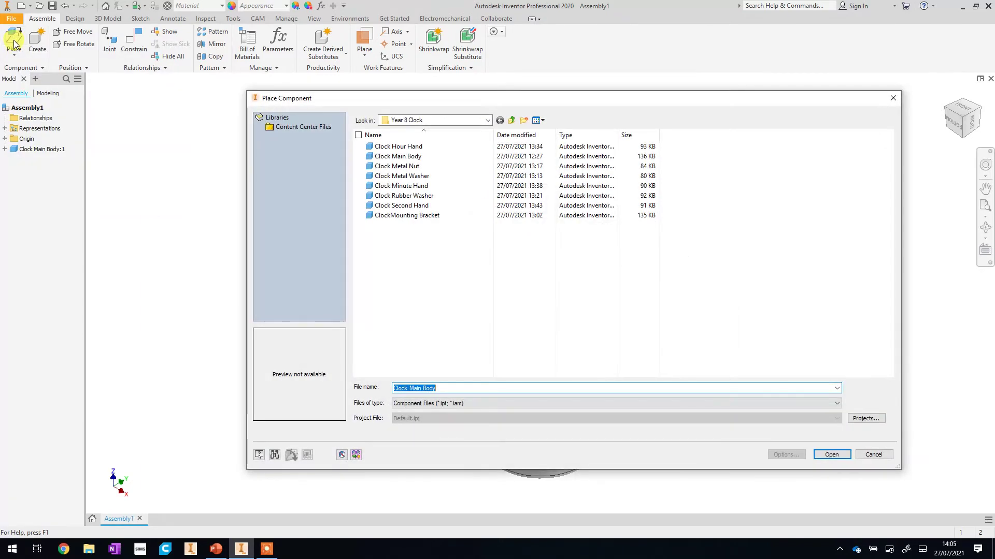
pyautogui.click(408, 216)
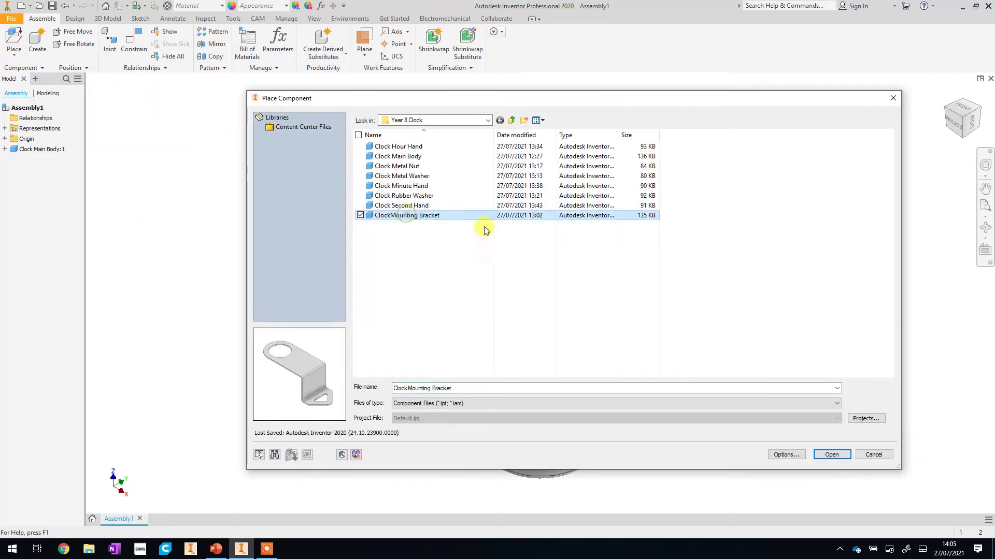
pyautogui.click(848, 455)
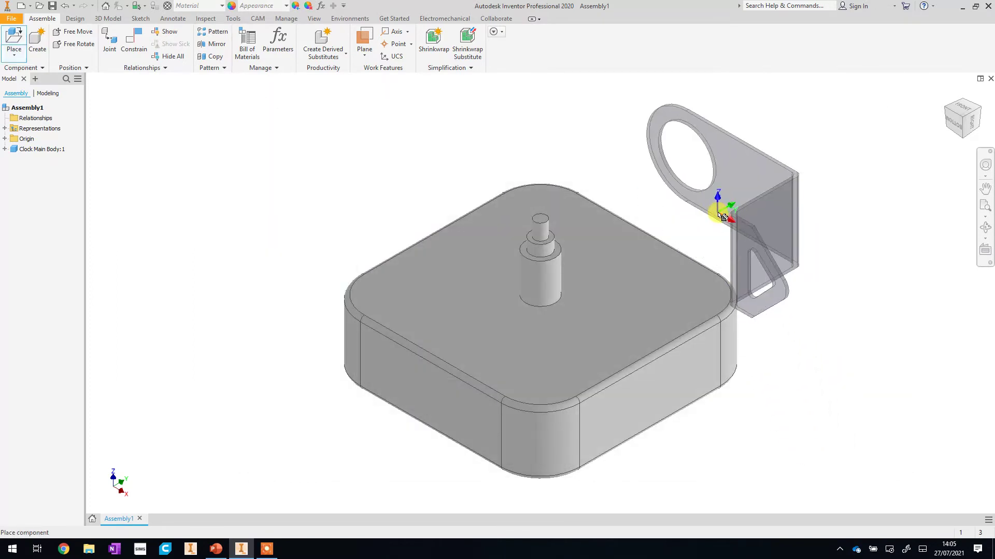
pyautogui.click(728, 214)
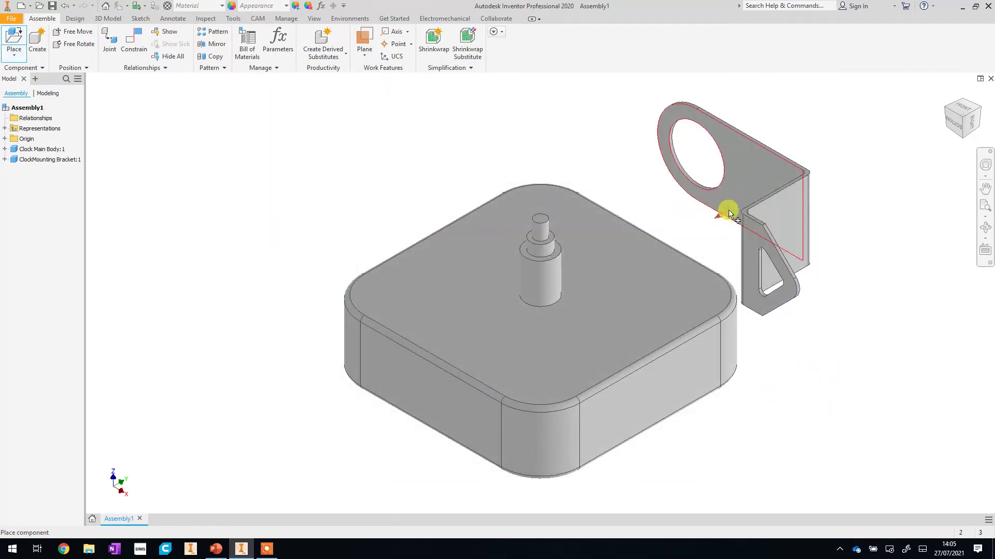
pyautogui.rightClick(835, 247)
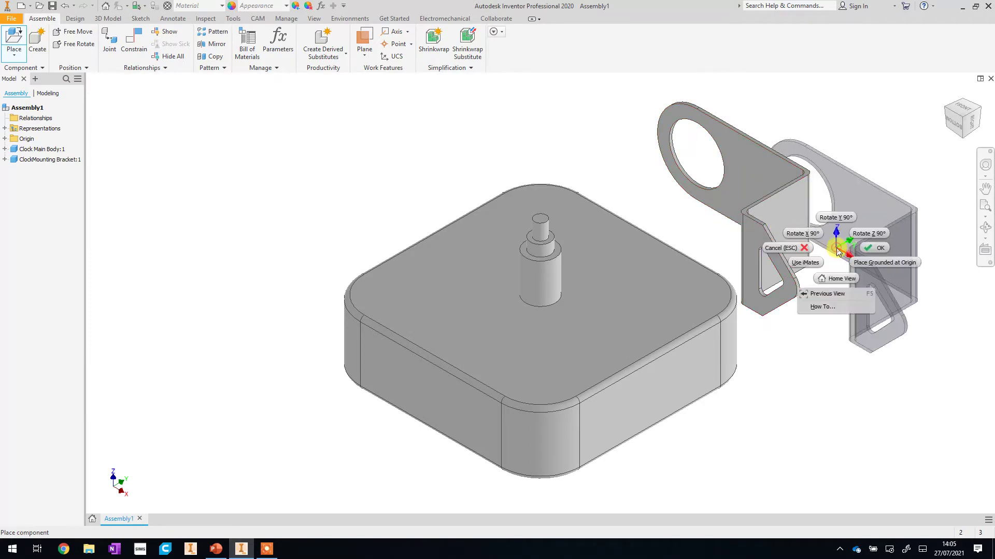
pyautogui.click(883, 248)
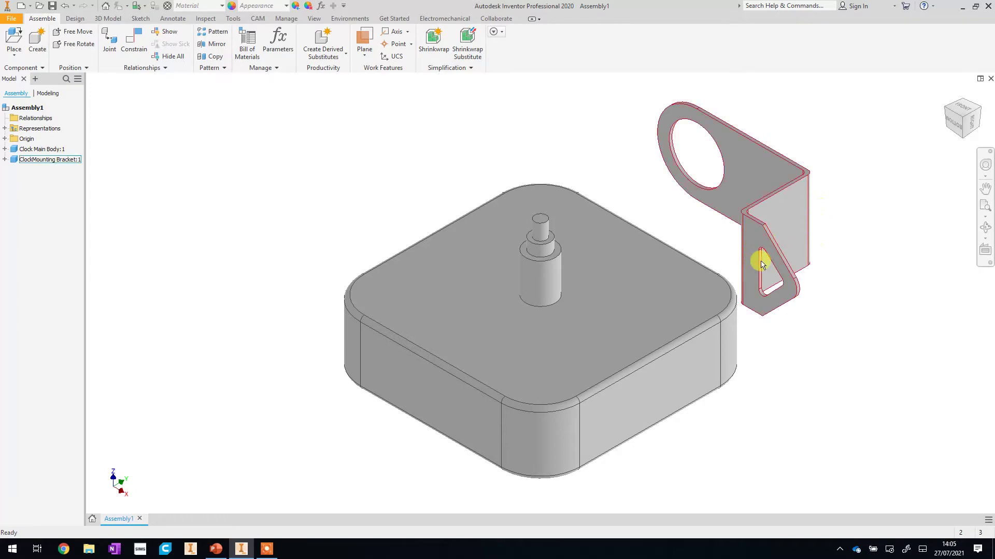
# Step: Ground Clock Main Body and drag the ClockMounting Bracket close beside it
pyautogui.moveTo(766, 259); pyautogui.dragTo(787, 275)
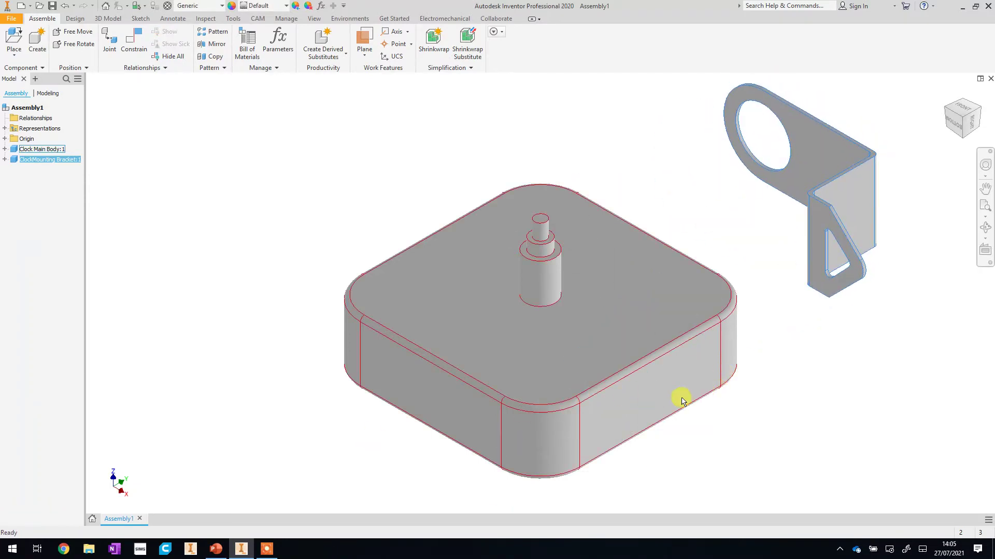
pyautogui.click(759, 412)
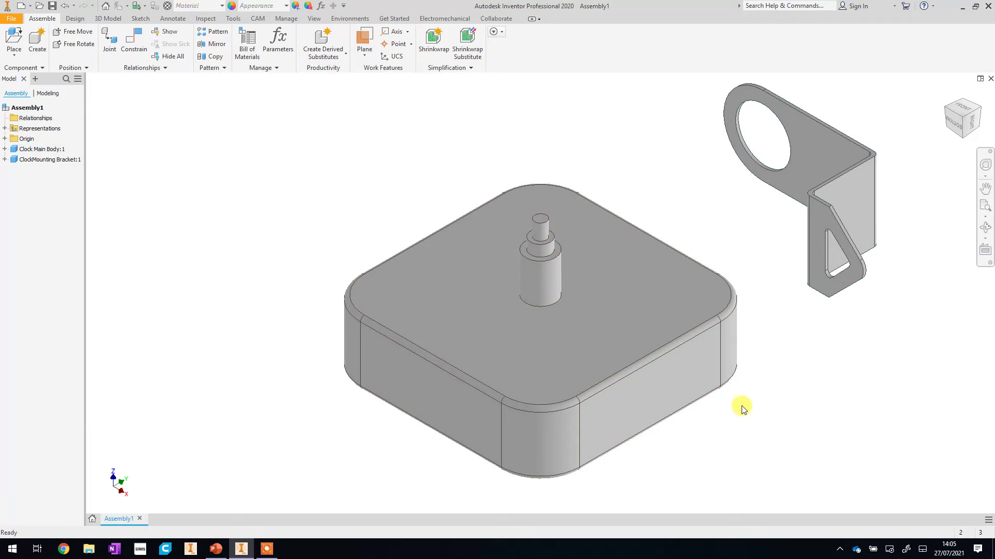
pyautogui.click(583, 336)
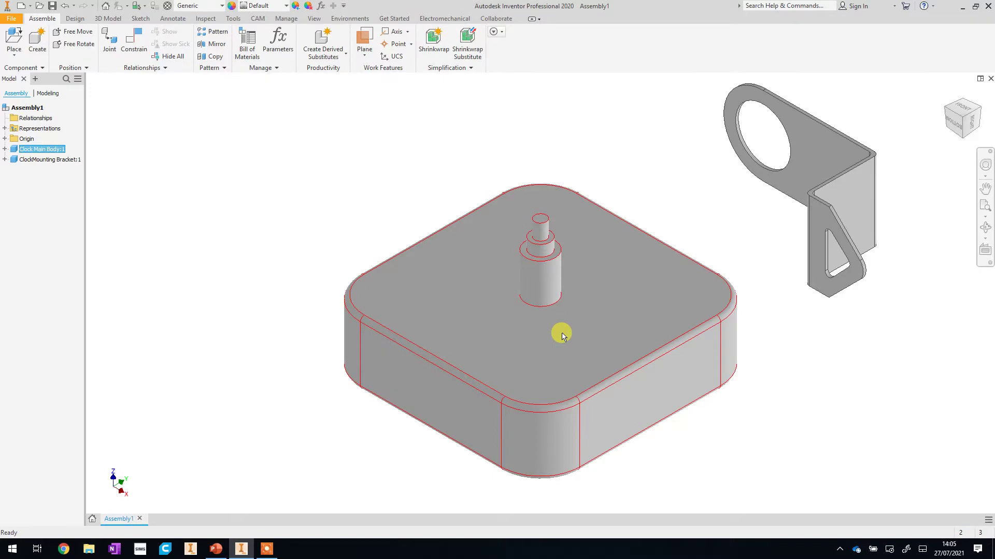
pyautogui.rightClick(561, 332)
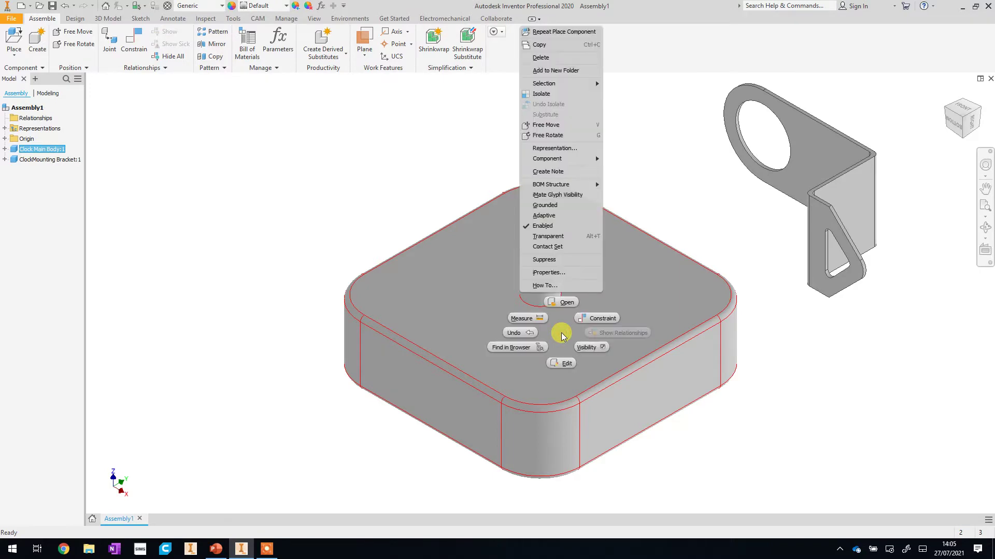
pyautogui.click(543, 208)
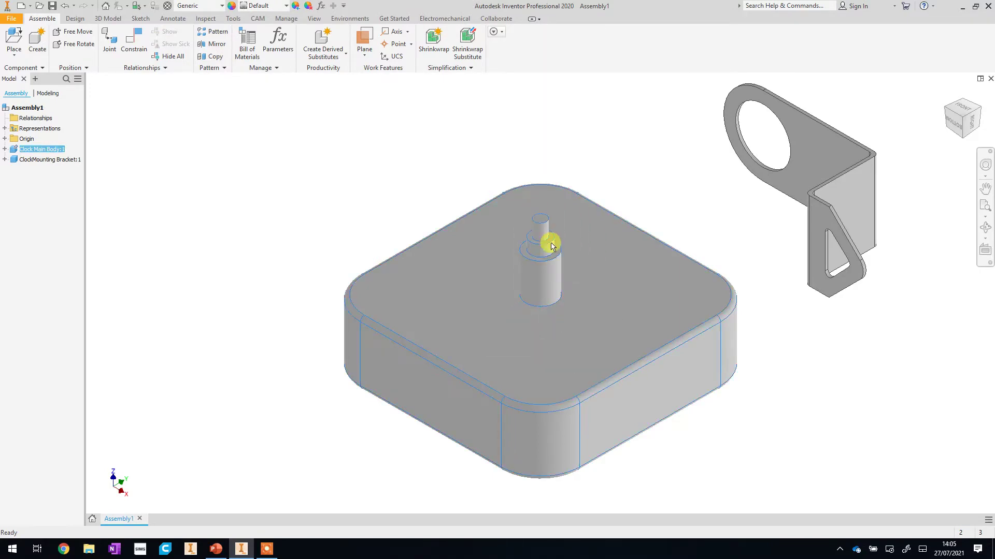
pyautogui.click(455, 288)
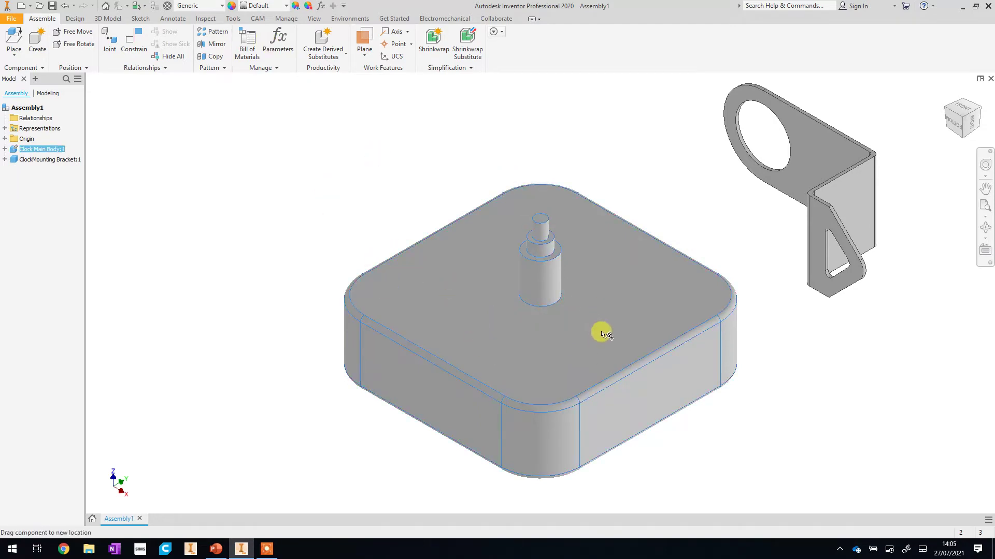
pyautogui.moveTo(814, 224); pyautogui.dragTo(674, 233)
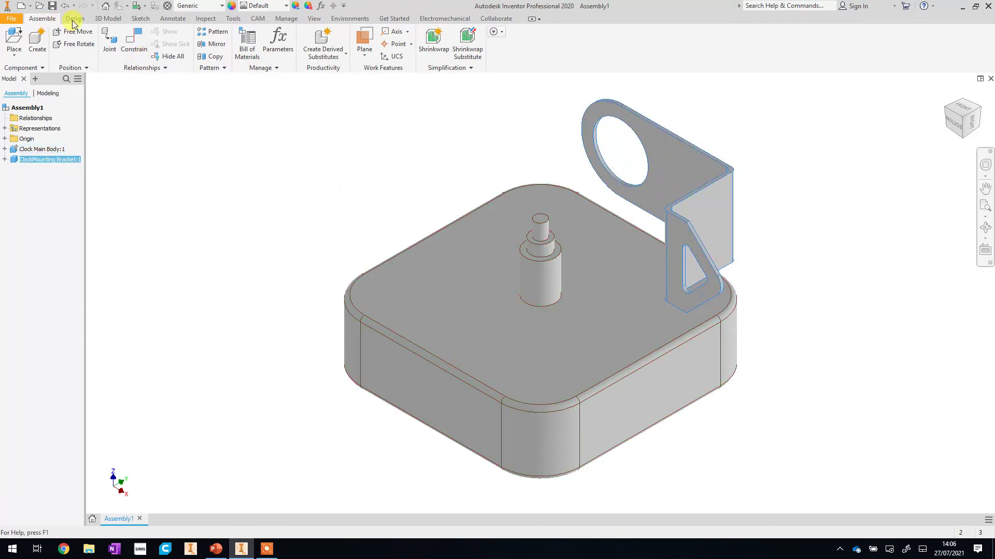
# Step: Mate the bracket's face flat onto the body's top face with 0.000 mm offset
pyautogui.click(132, 50)
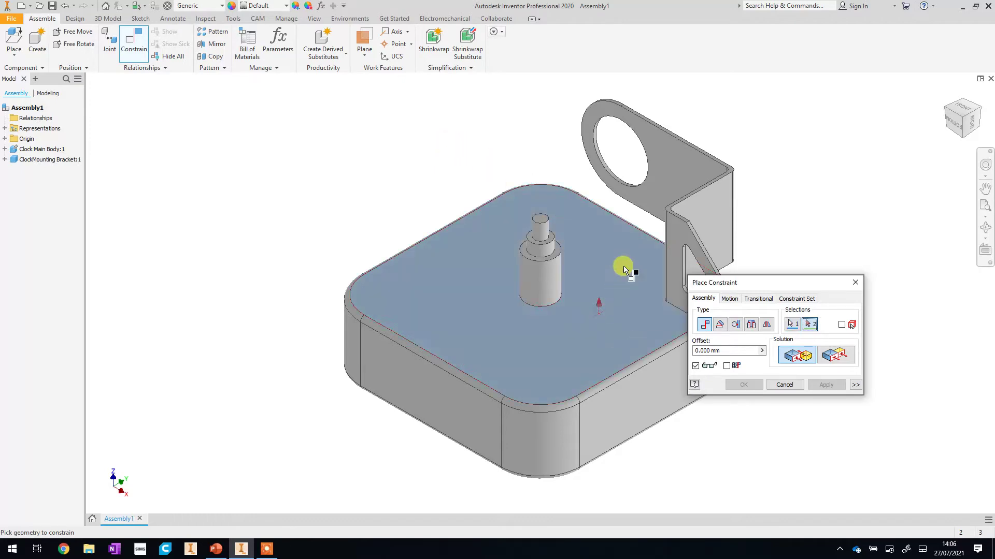
pyautogui.click(692, 200)
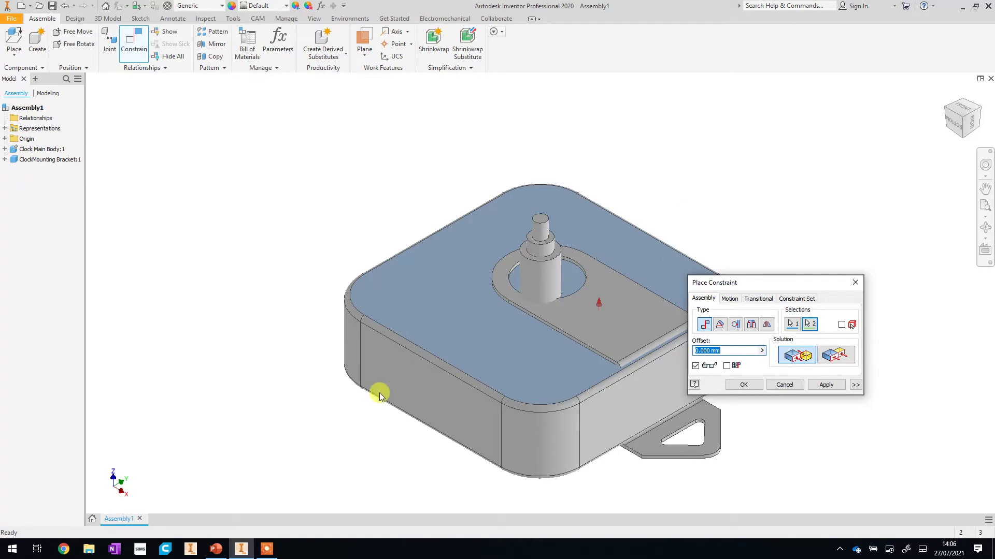
pyautogui.click(833, 386)
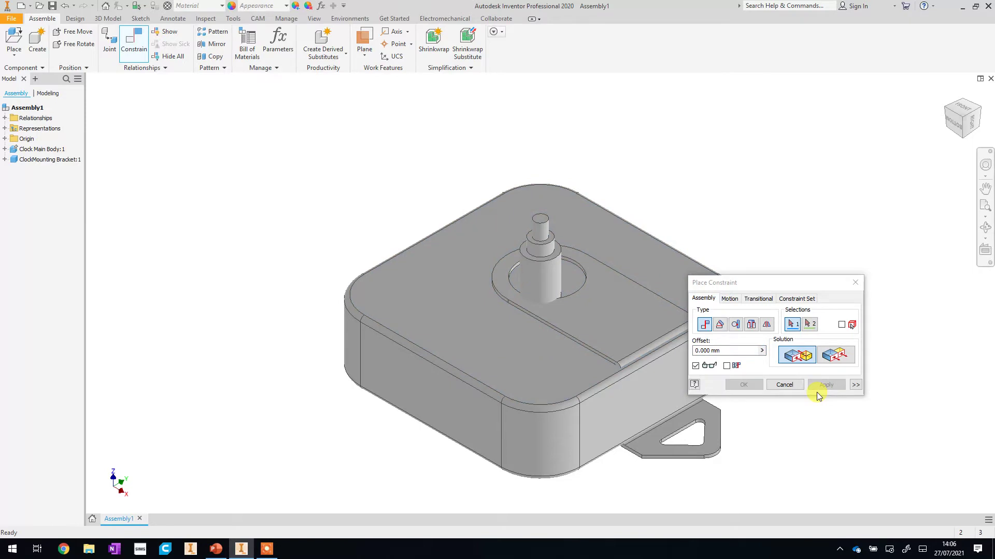
# Step: Align the bracket's hole with the clock shaft axis and stop constraining
pyautogui.click(550, 284)
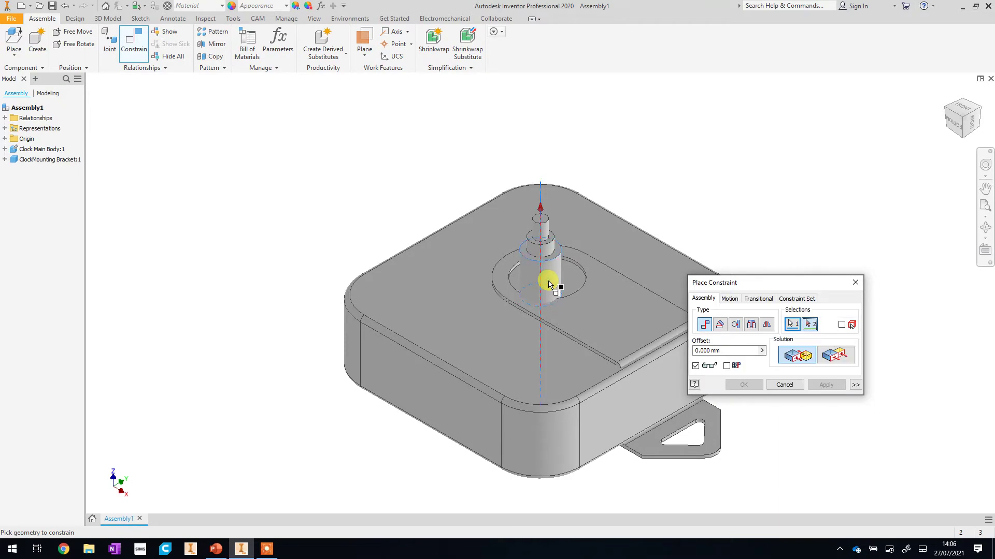
pyautogui.scroll(8, 567, 262)
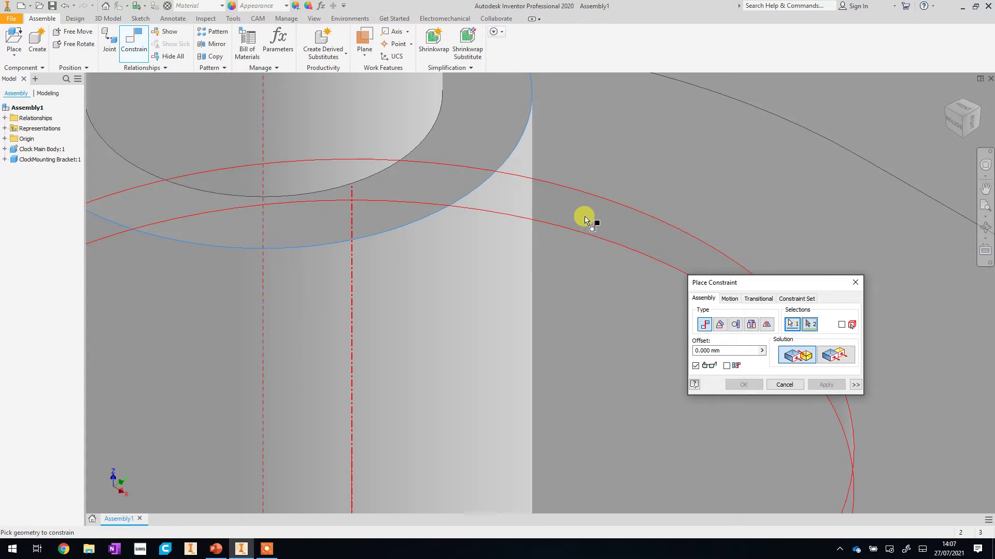
pyautogui.click(584, 220)
pyautogui.scroll(-5, 575, 347)
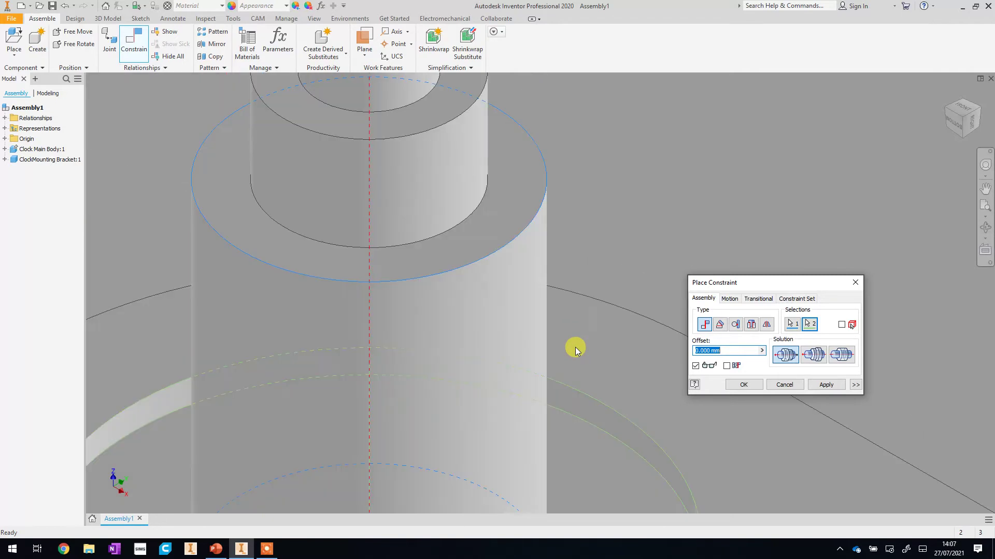
pyautogui.click(835, 386)
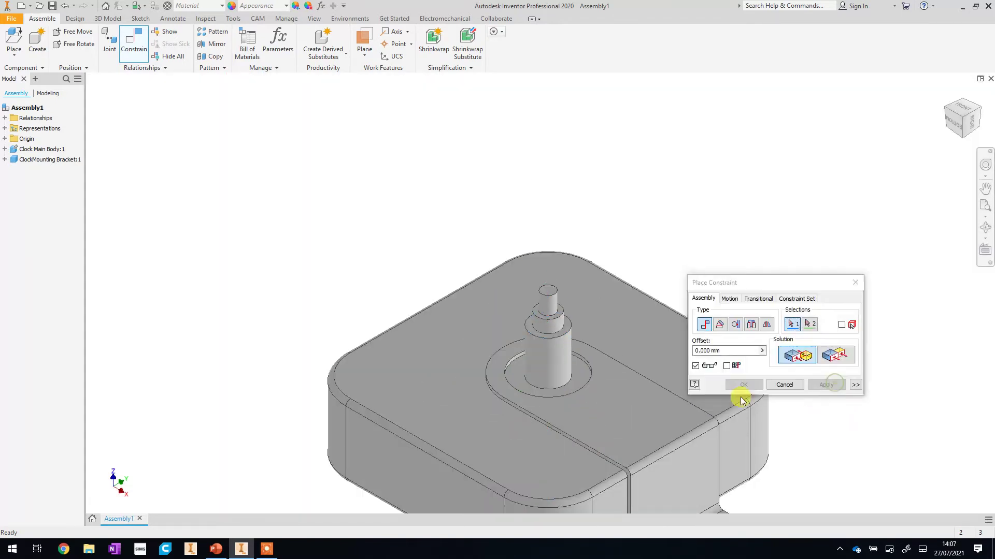
pyautogui.press('Escape')
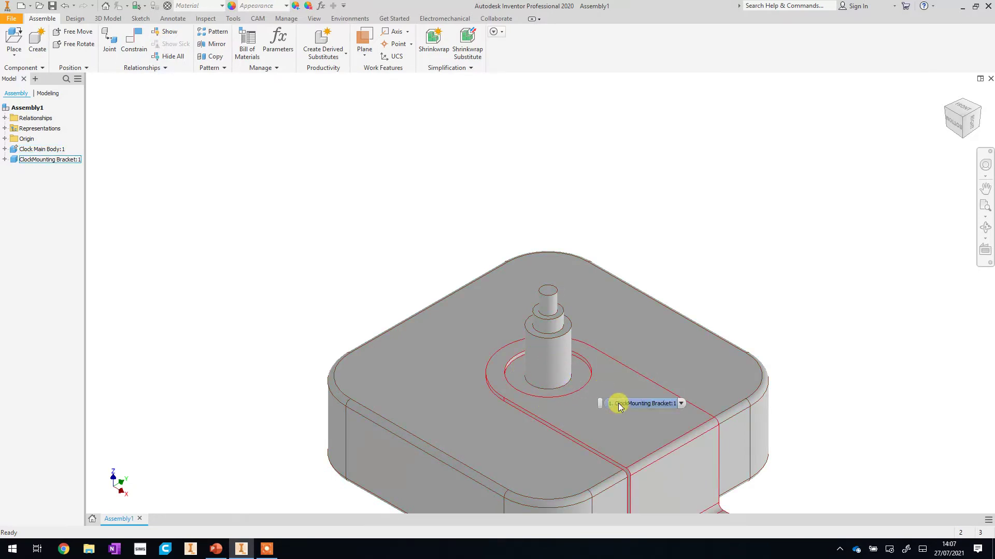
# Step: Orbit the assembly to a new angle and bring up the Place Component list
pyautogui.click(985, 227)
pyautogui.moveTo(595, 371); pyautogui.dragTo(701, 318)
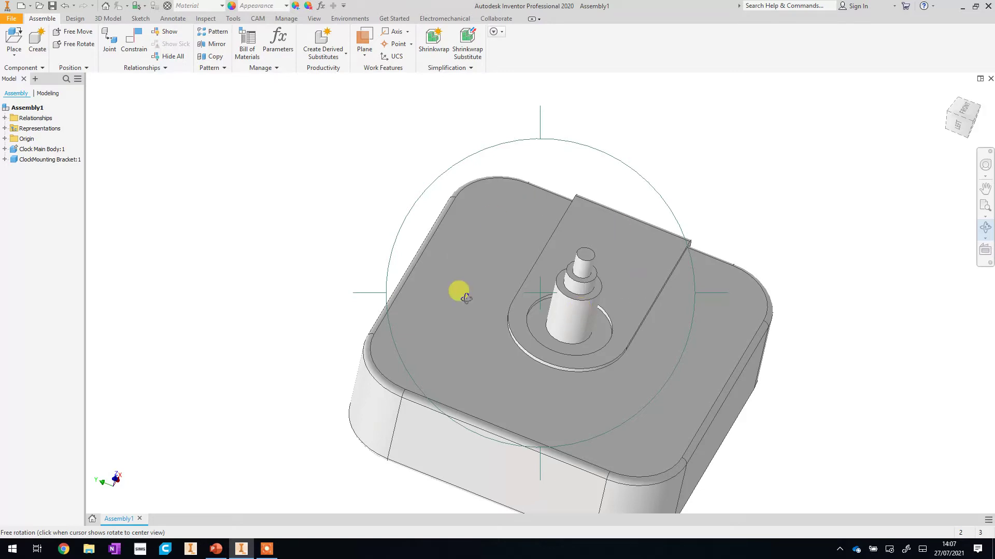
pyautogui.click(23, 41)
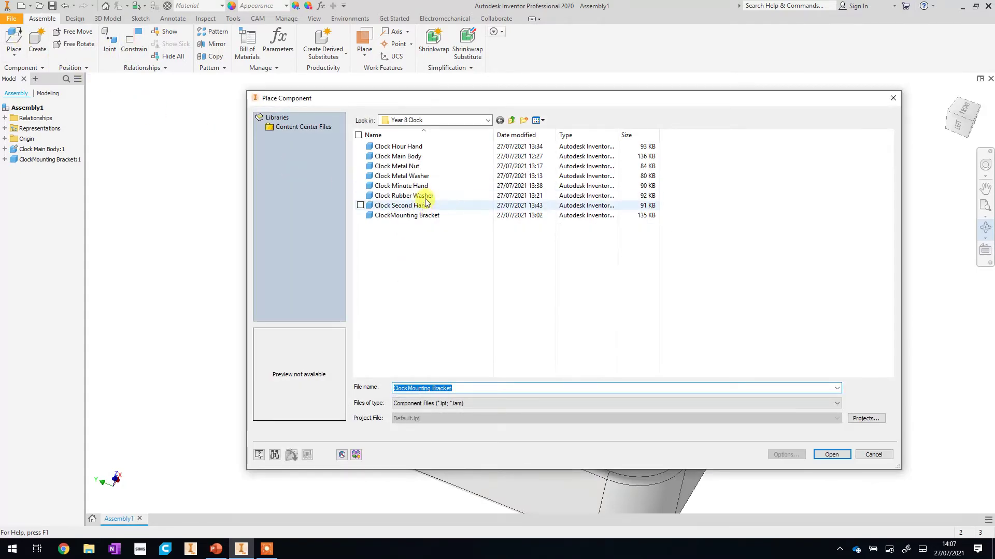
# Step: Place one Clock Rubber Washer beside the clock body, keeping just one copy
pyautogui.click(422, 196)
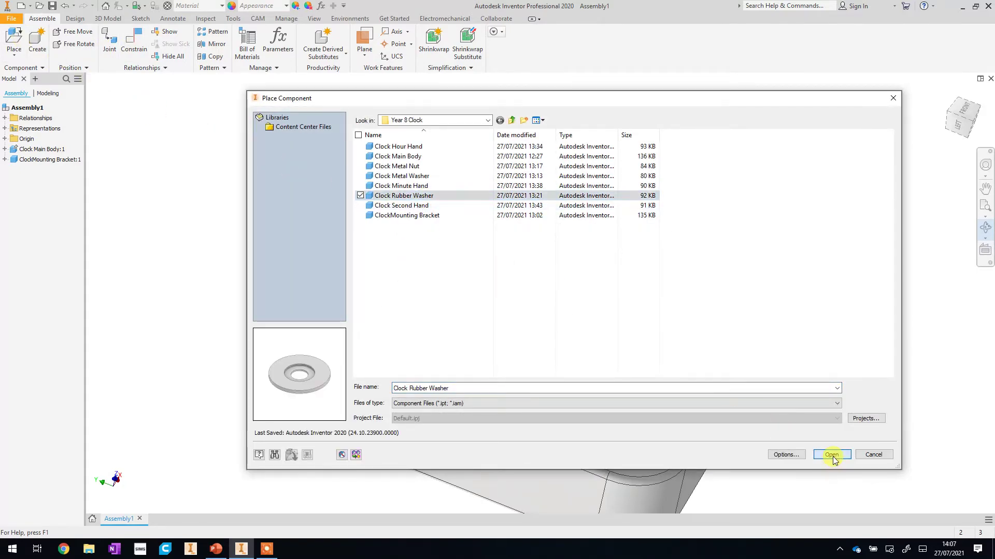
pyautogui.click(831, 455)
pyautogui.click(386, 179)
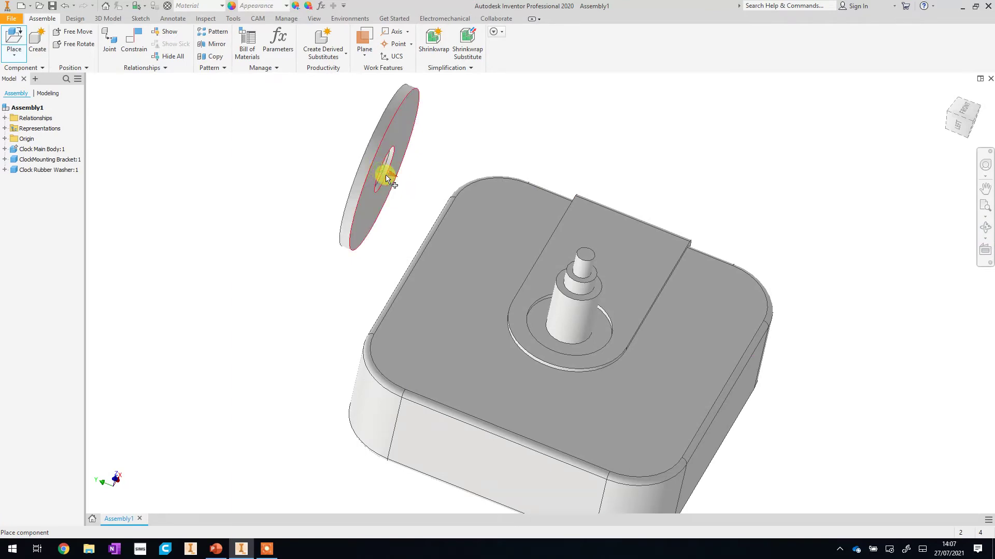
pyautogui.rightClick(289, 234)
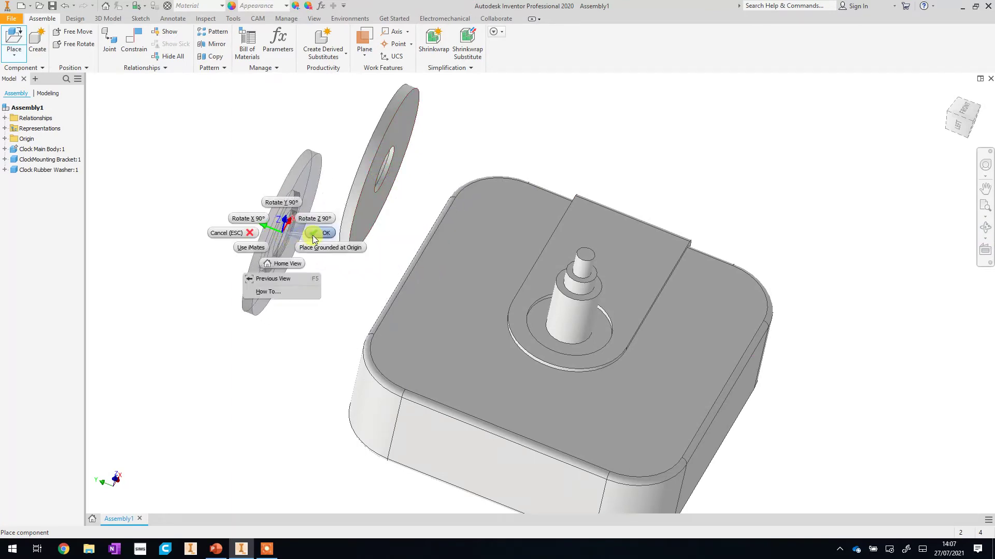
pyautogui.click(314, 236)
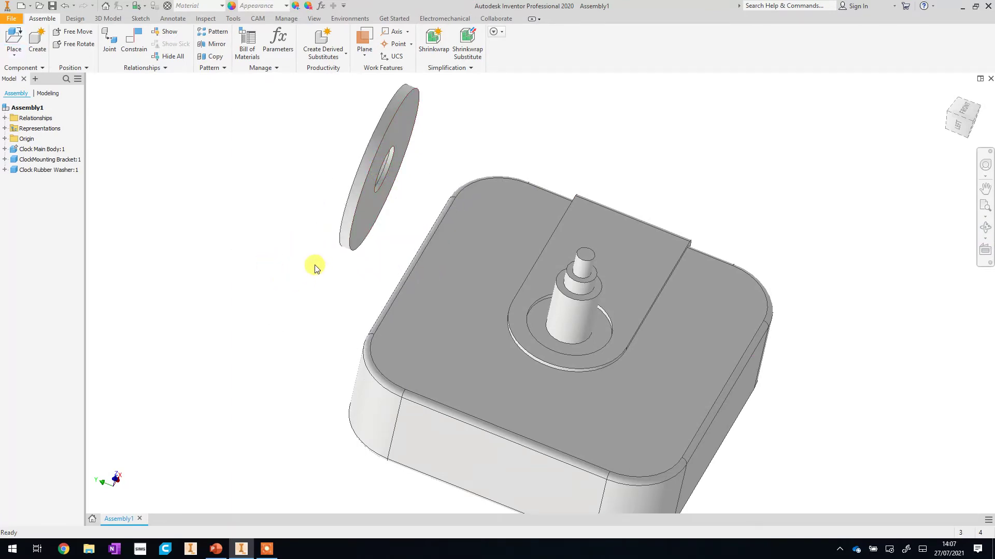
# Step: Orbit the view to see the shaft side-on
pyautogui.click(985, 228)
pyautogui.click(985, 229)
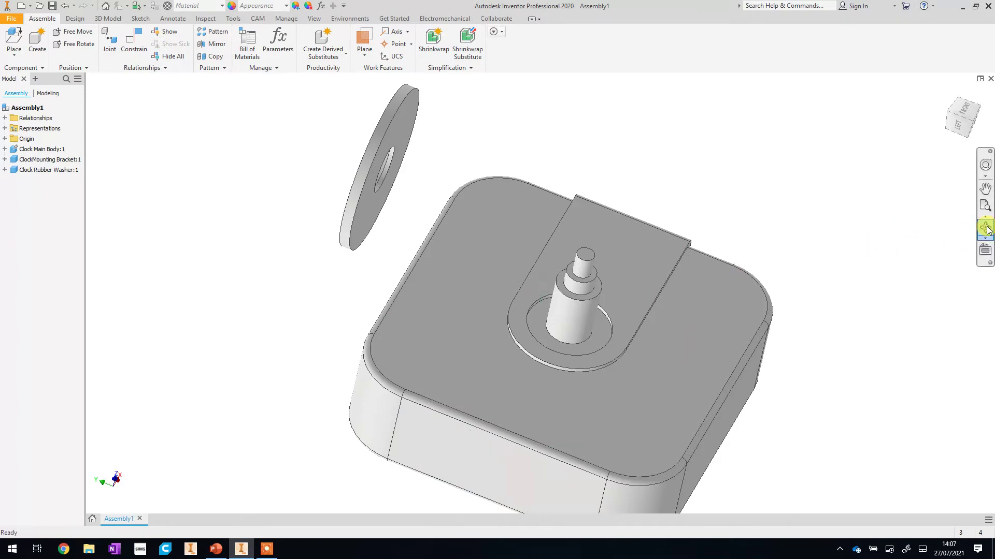
pyautogui.click(984, 228)
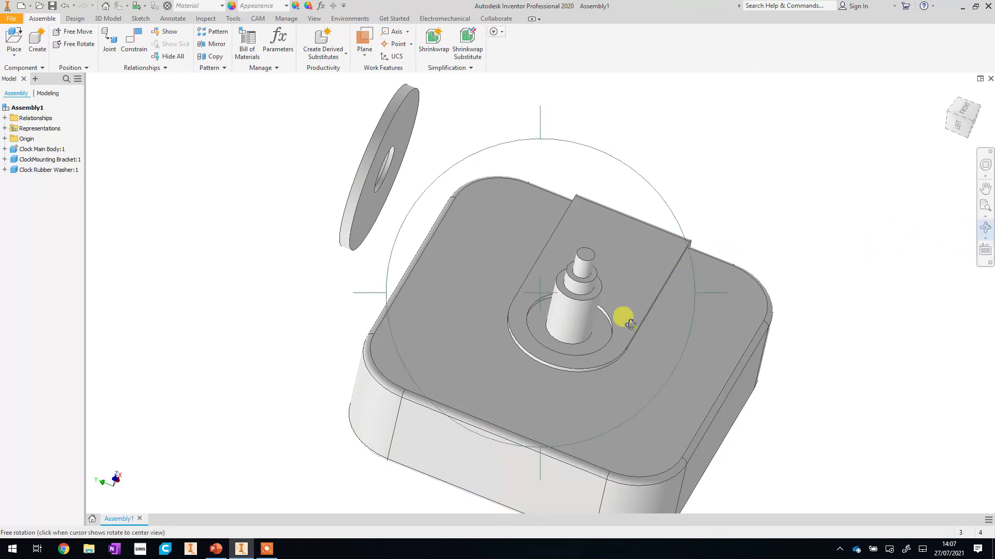
pyautogui.moveTo(628, 317); pyautogui.dragTo(573, 321)
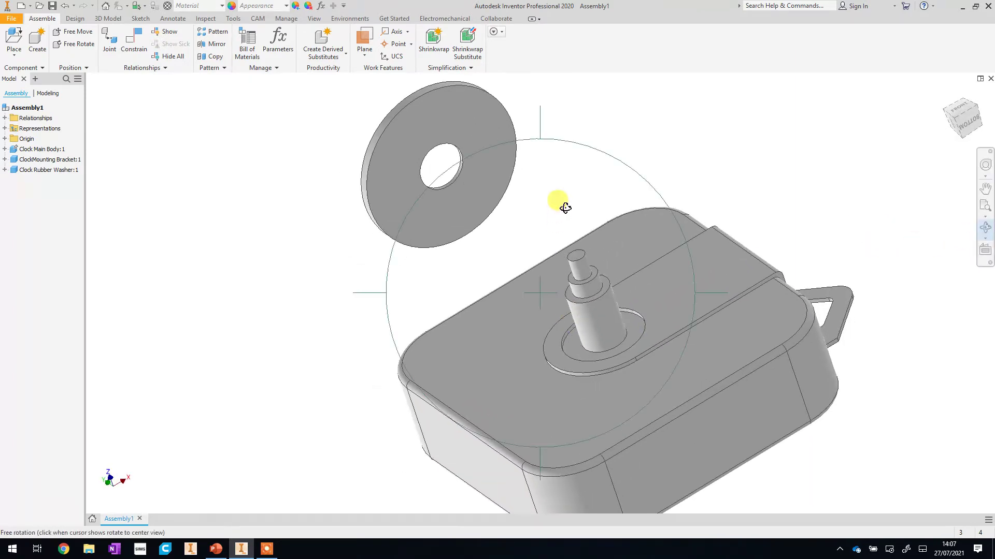
pyautogui.rightClick(591, 130)
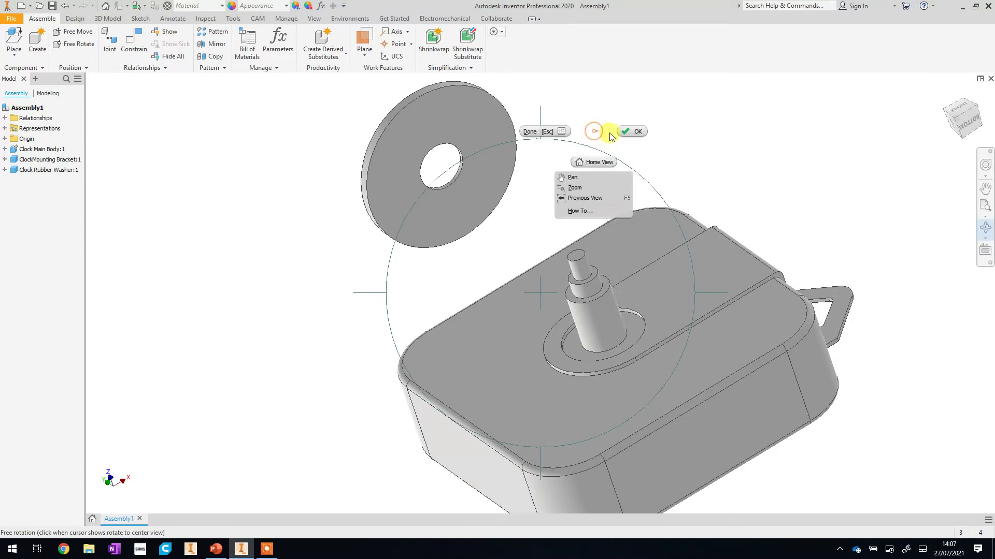
pyautogui.click(636, 120)
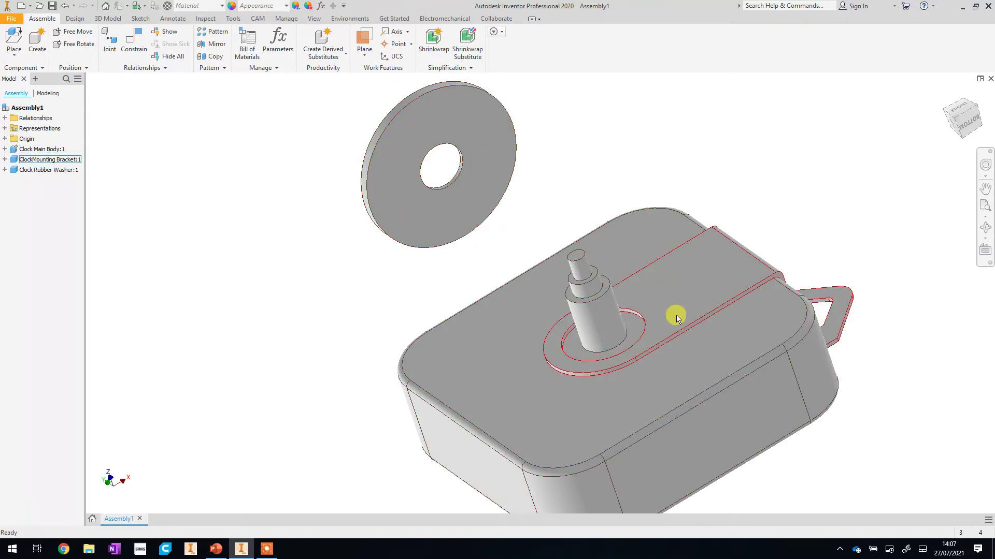
# Step: Mate the washer's flat face onto the top surface it rests on
pyautogui.click(131, 44)
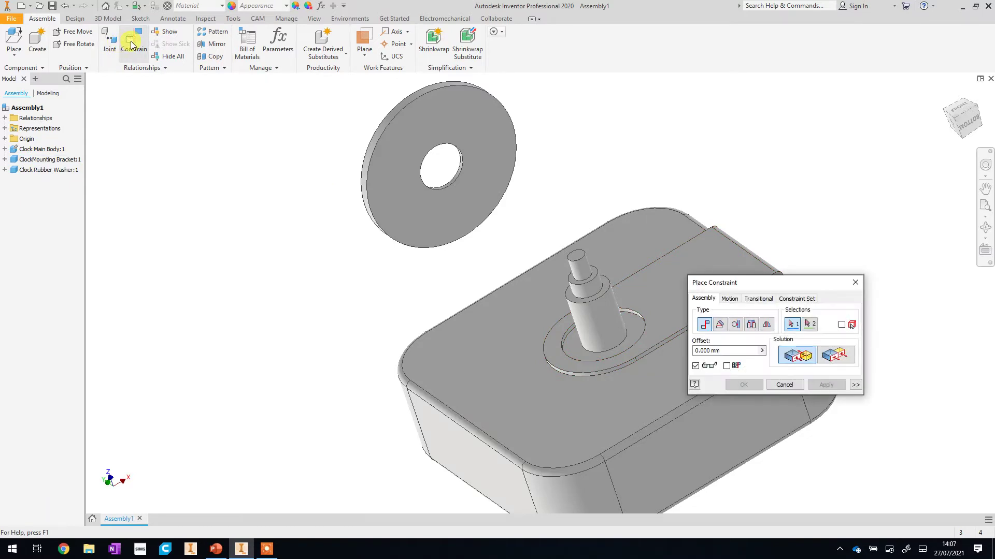
pyautogui.click(482, 147)
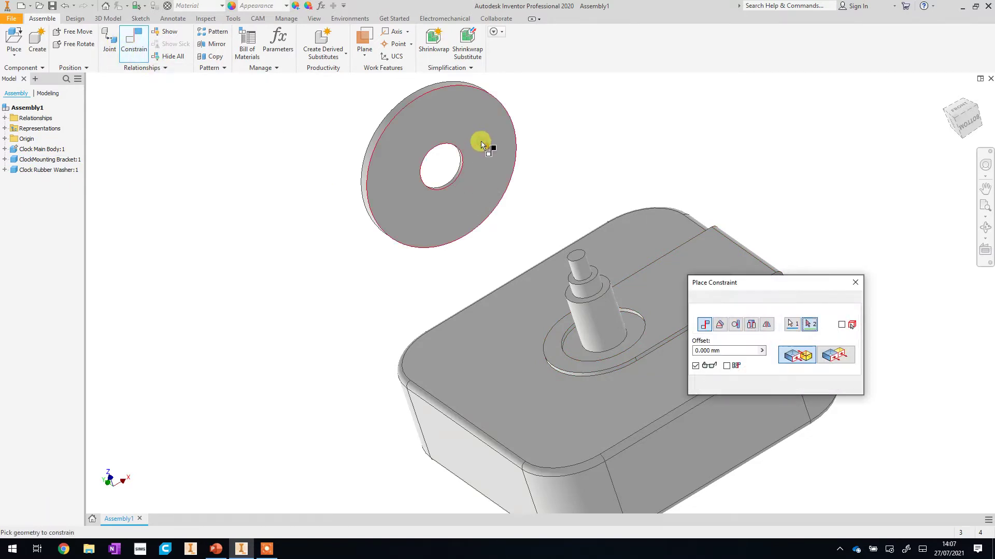
pyautogui.click(648, 289)
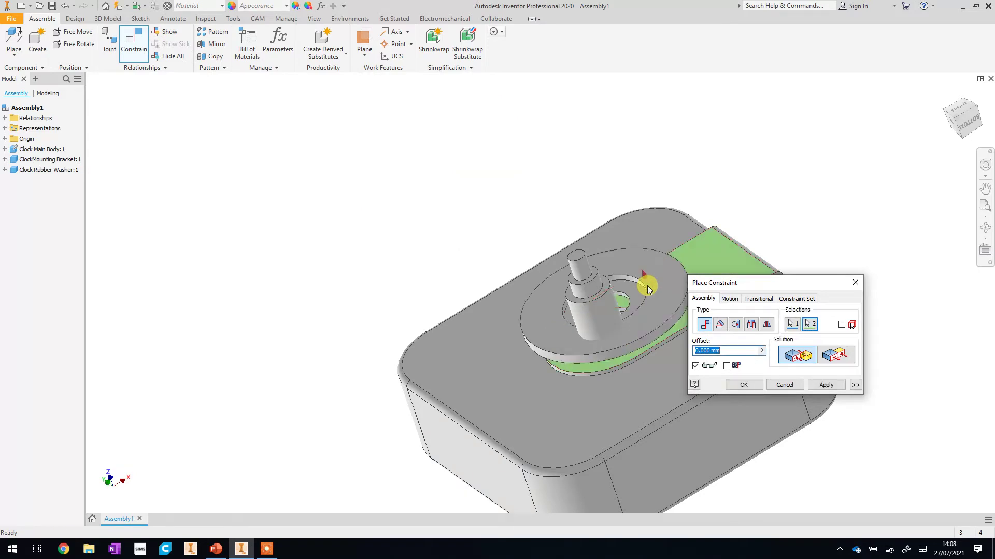
pyautogui.click(827, 385)
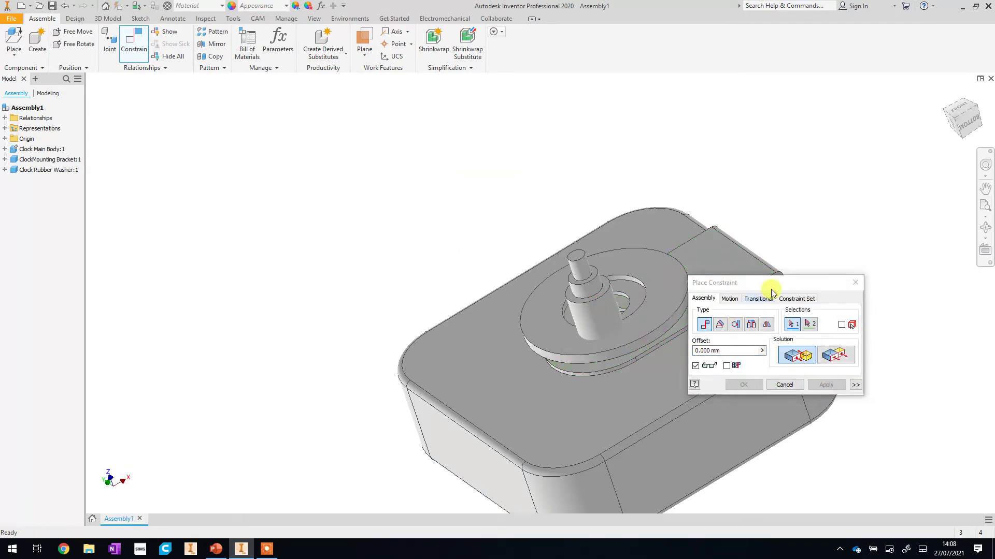
# Step: Align the washer's hole edge with the clock shaft and close the constraint dialog
pyautogui.moveTo(776, 284); pyautogui.dragTo(815, 199)
pyautogui.scroll(-2, 611, 311)
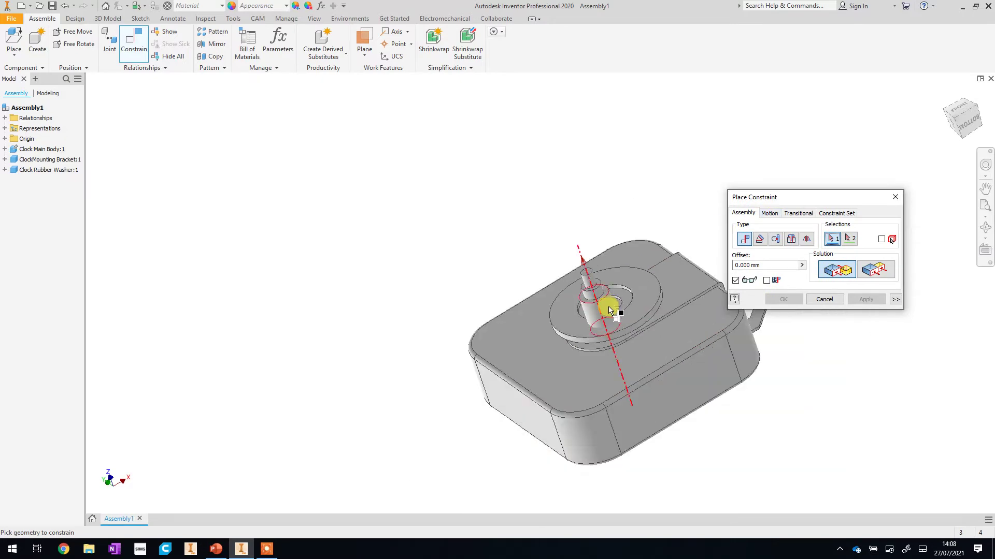
pyautogui.scroll(3, 610, 312)
pyautogui.scroll(2, 609, 311)
pyautogui.click(599, 305)
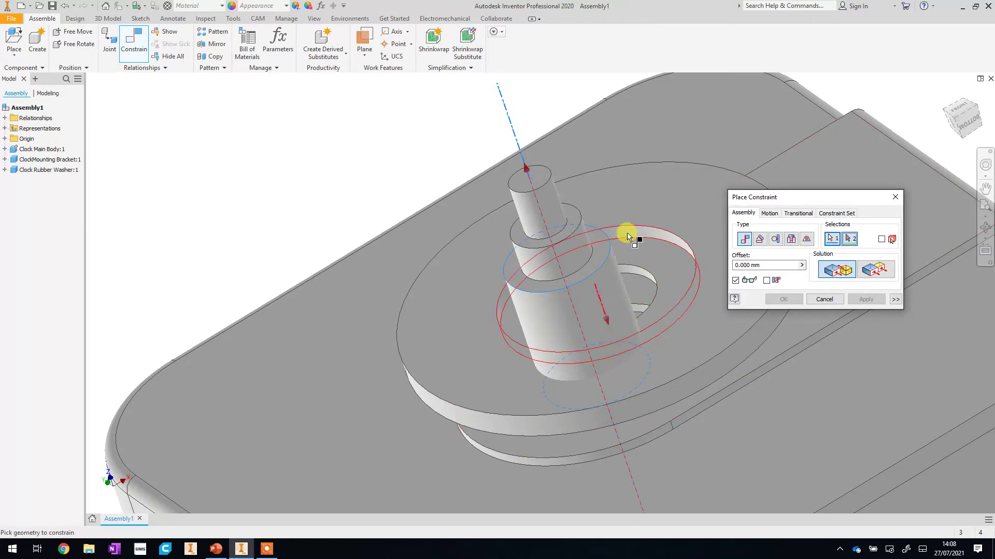
pyautogui.click(629, 236)
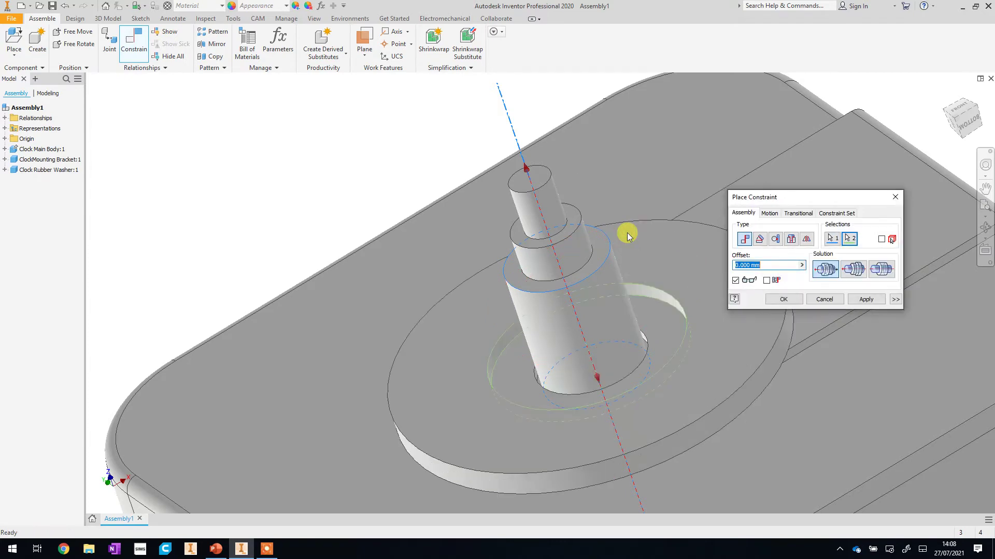
pyautogui.click(866, 300)
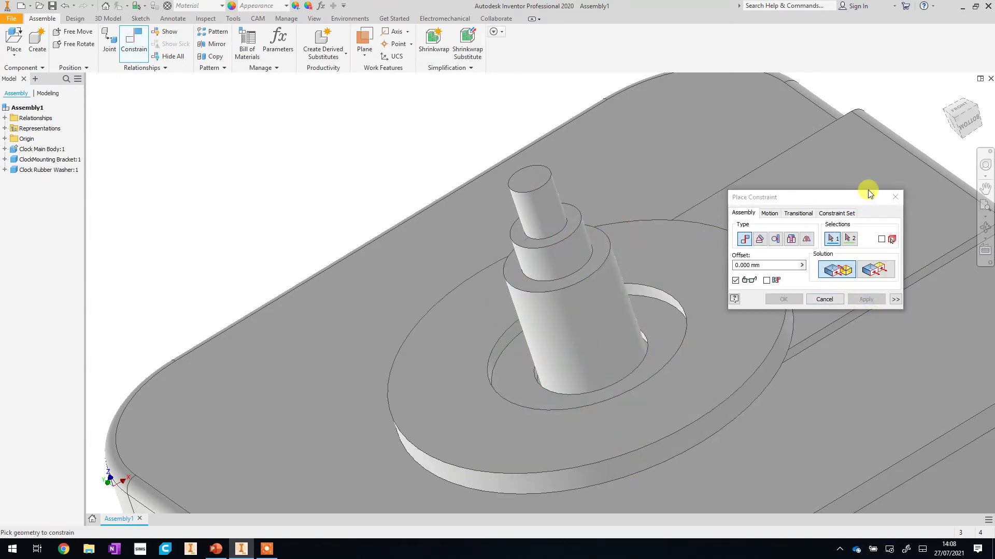
pyautogui.click(894, 197)
pyautogui.click(985, 226)
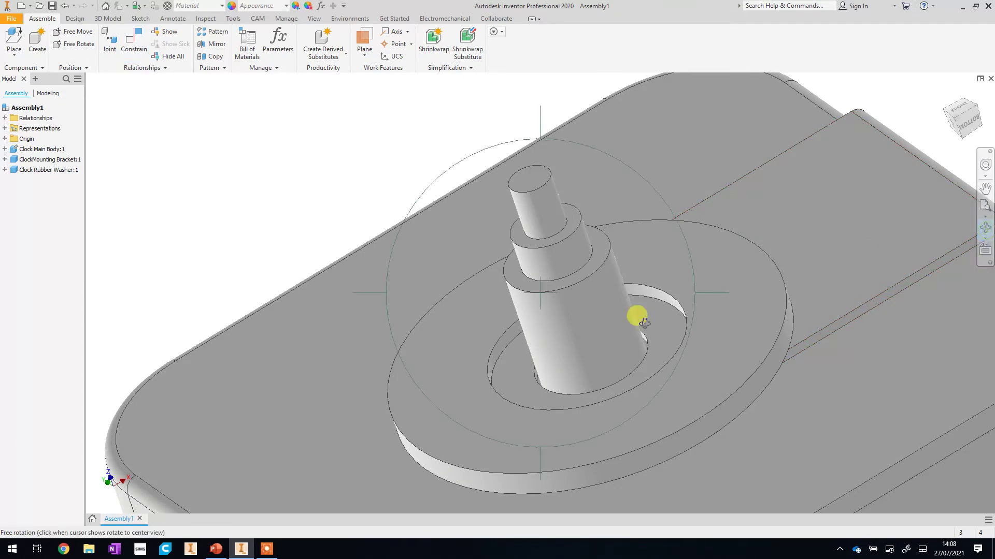
# Step: Orbit and zoom out to see the whole clock body from above, then select Clock Main Body
pyautogui.moveTo(606, 322); pyautogui.dragTo(614, 407)
pyautogui.scroll(-5, 614, 407)
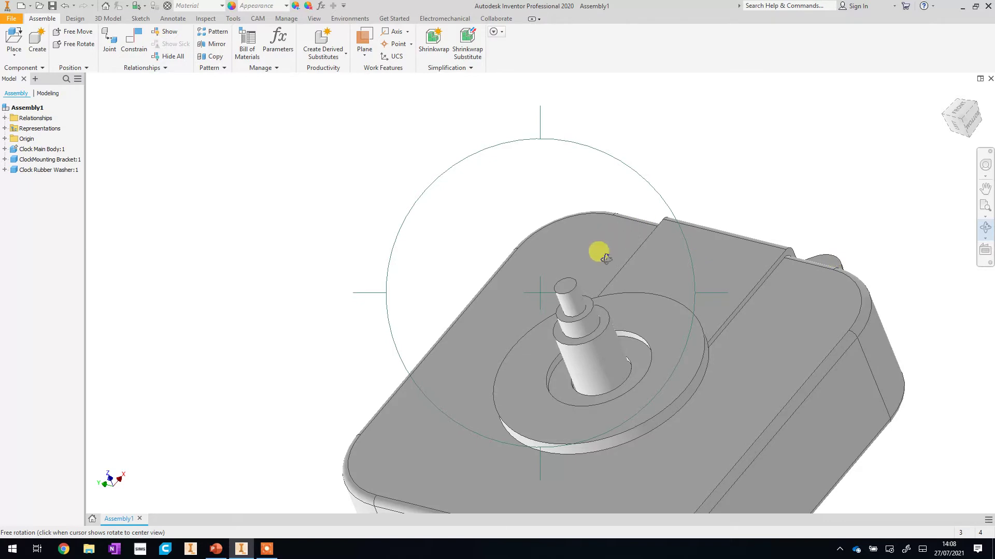
pyautogui.rightClick(662, 196)
pyautogui.click(696, 198)
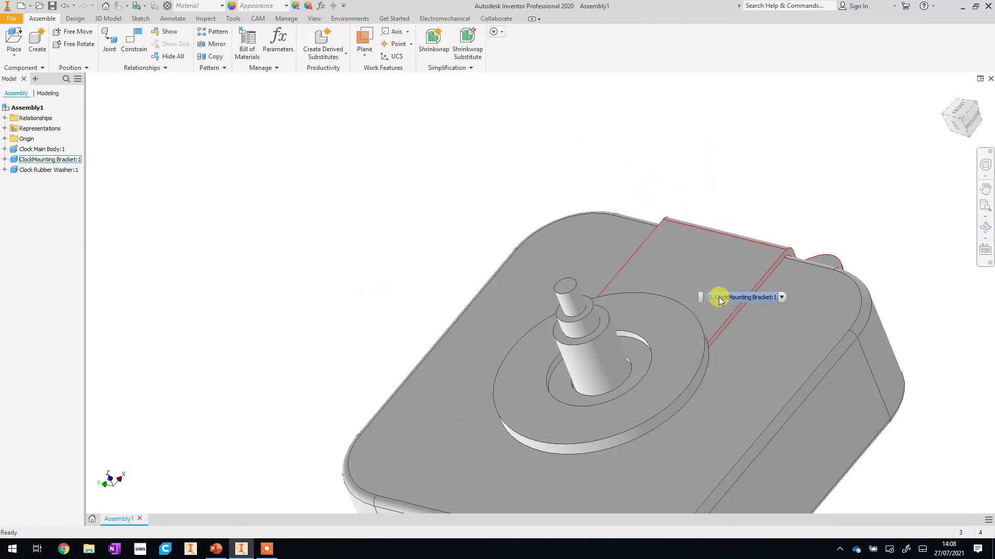
pyautogui.click(778, 373)
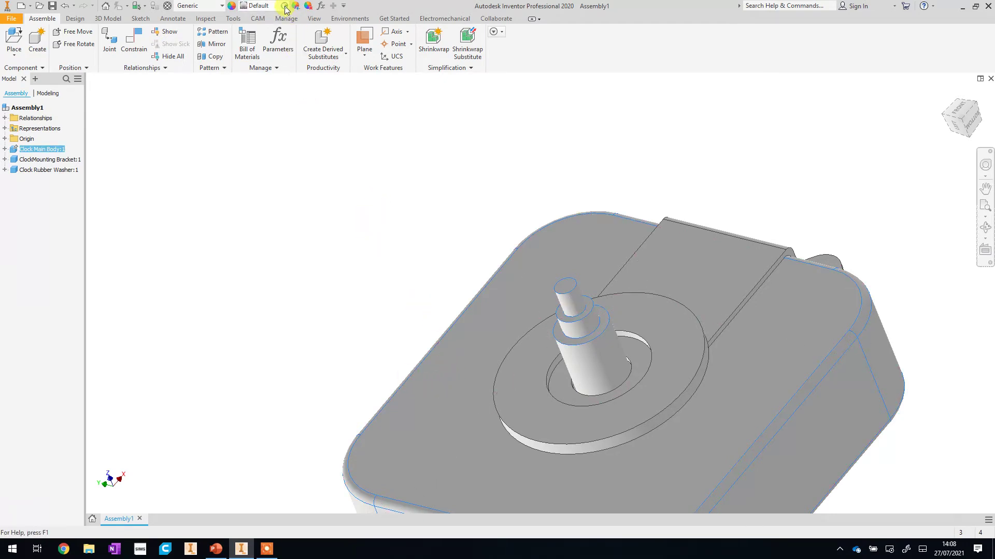
# Step: Apply the Black appearance to Clock Main Body, then select the mounting bracket
pyautogui.click(285, 7)
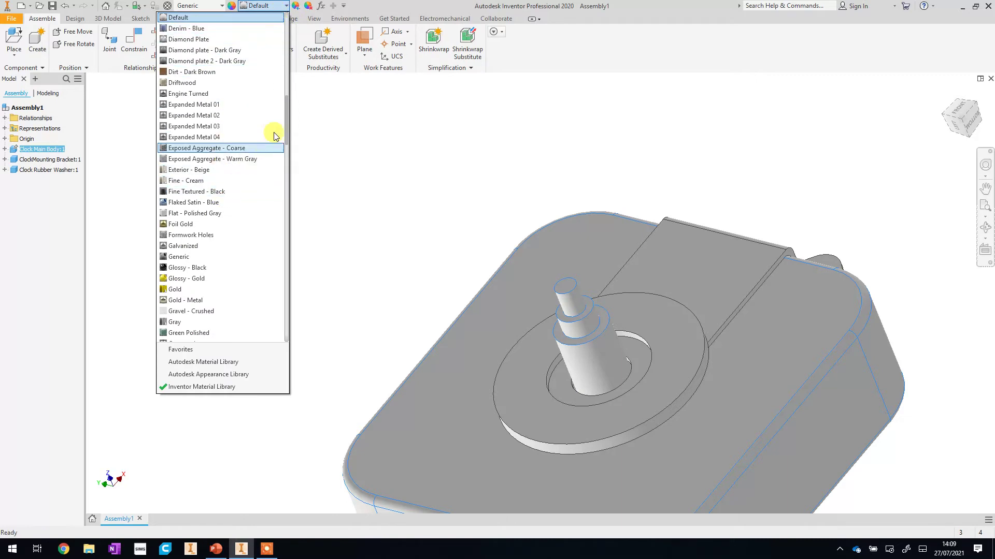
pyautogui.moveTo(285, 124); pyautogui.dragTo(285, 114)
pyautogui.scroll(20, 286, 117)
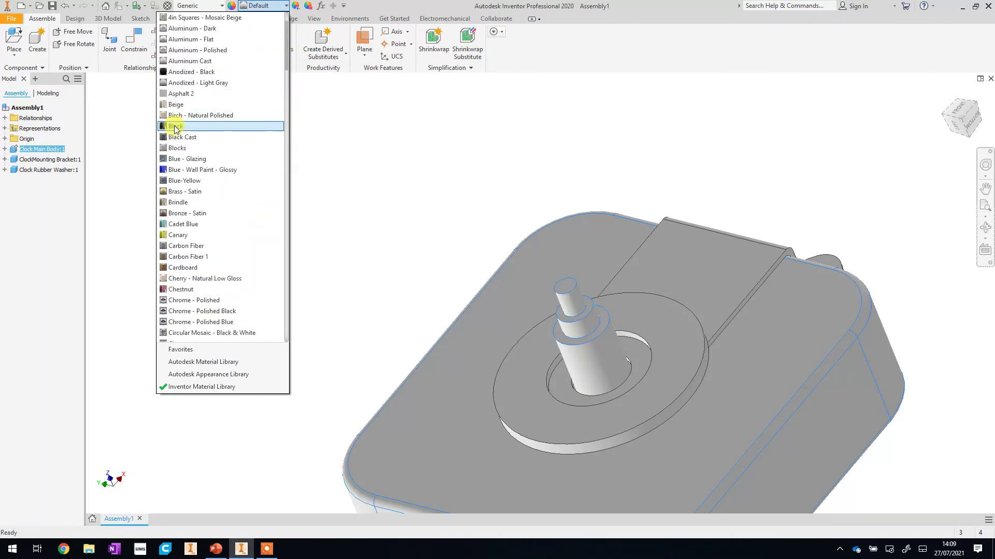
pyautogui.click(175, 127)
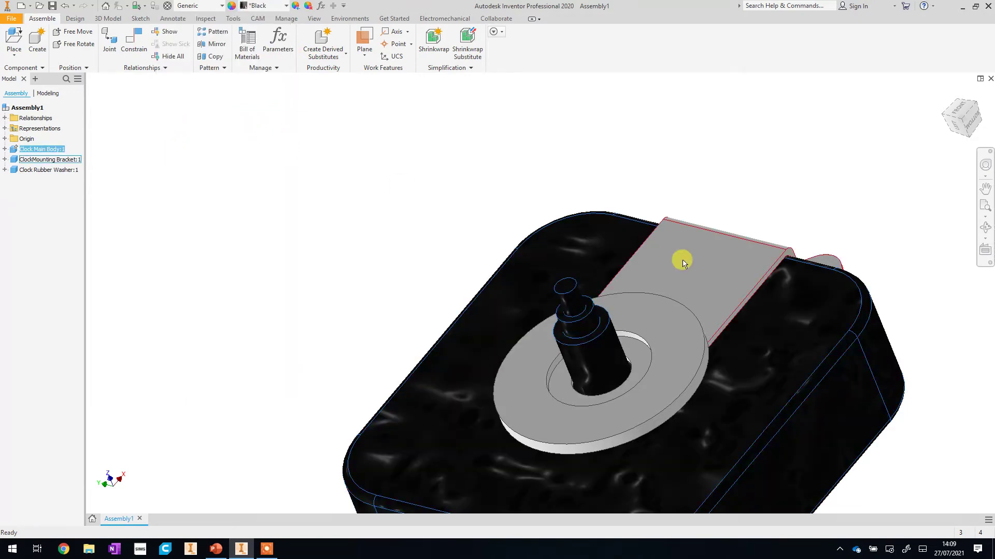
pyautogui.click(703, 262)
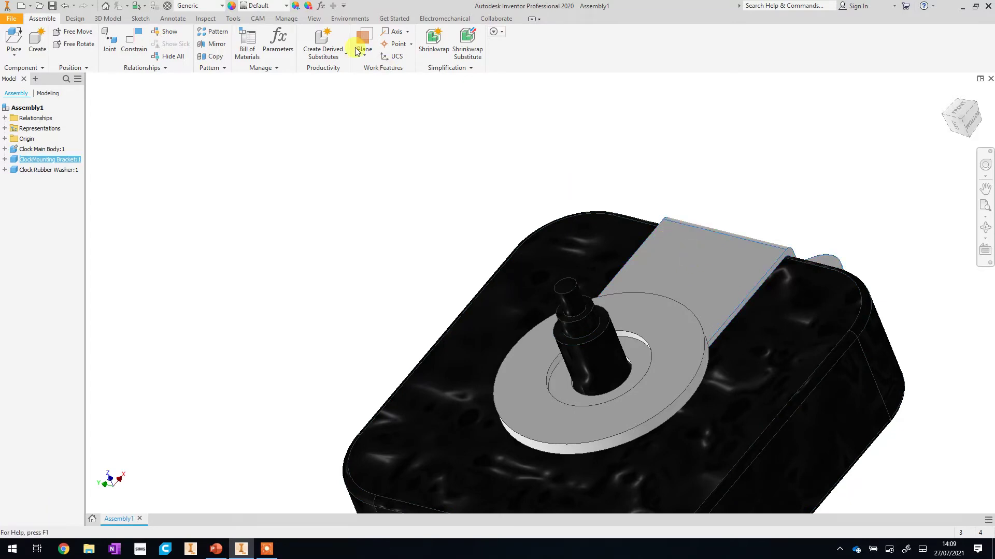
# Step: Apply the Steel - Polished appearance to the mounting bracket
pyautogui.click(271, 10)
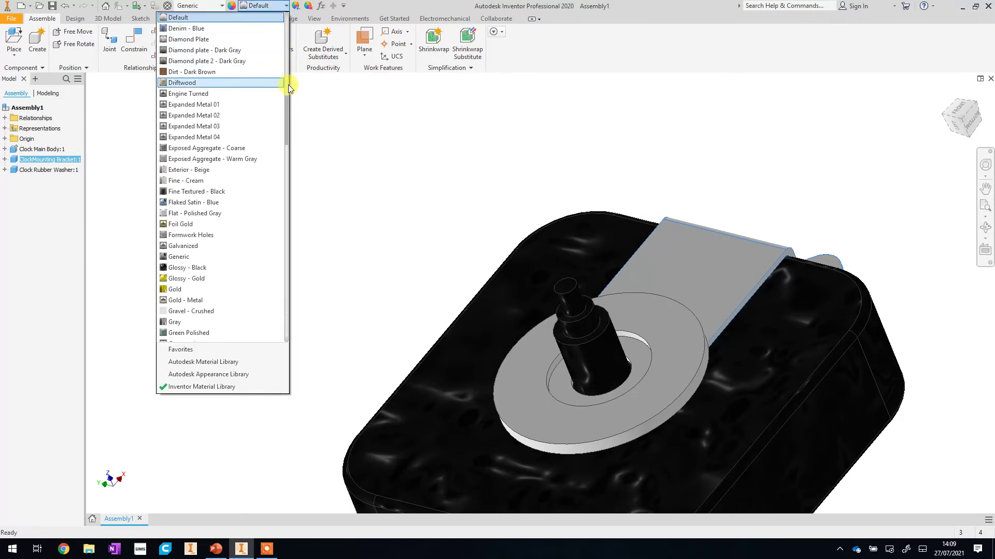
pyautogui.scroll(-18, 286, 108)
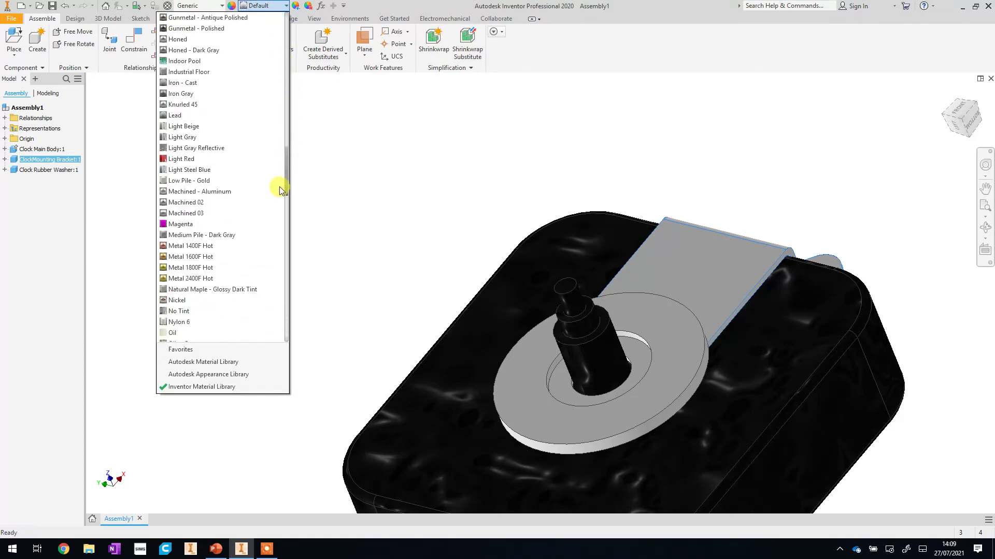
pyautogui.scroll(-10, 279, 199)
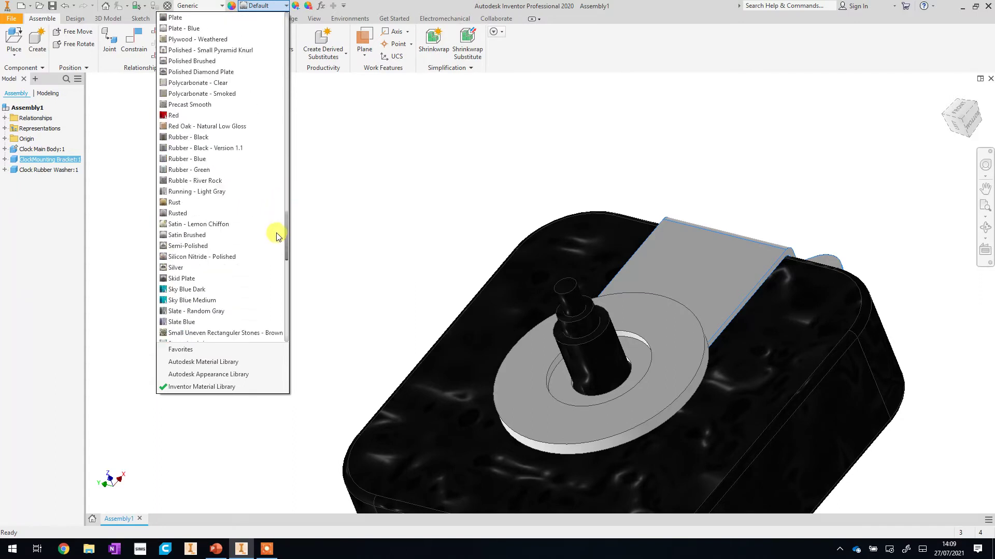
pyautogui.scroll(-6, 275, 241)
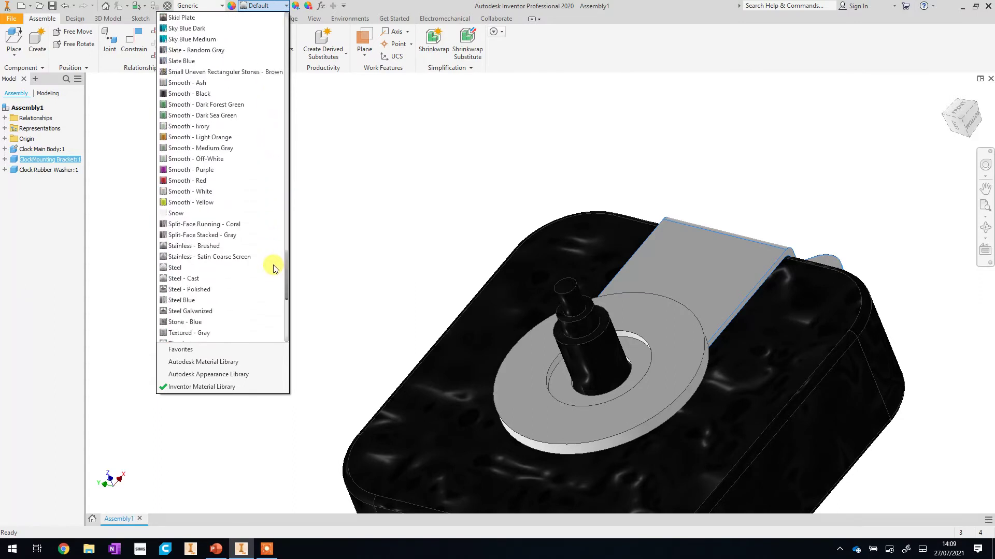
pyautogui.scroll(-1, 275, 271)
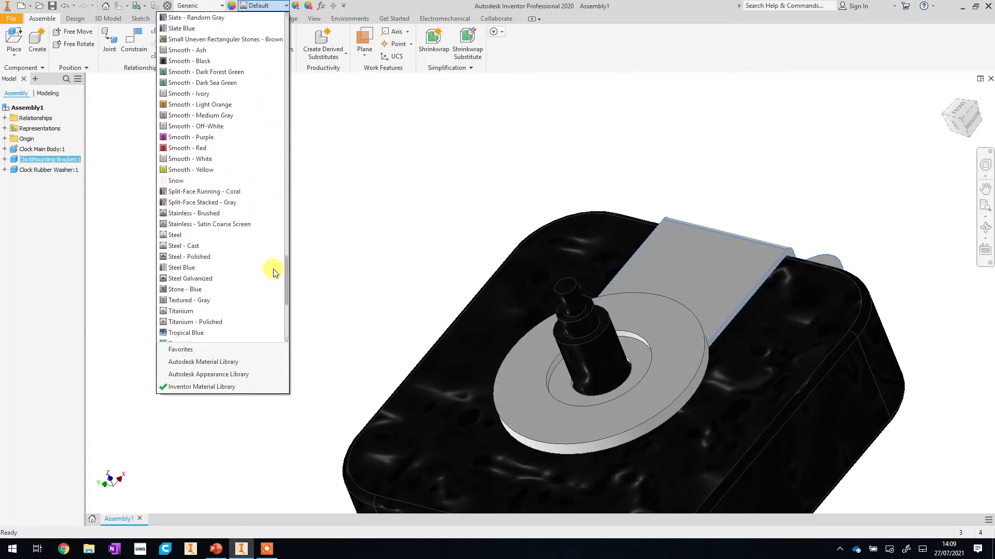
pyautogui.click(207, 259)
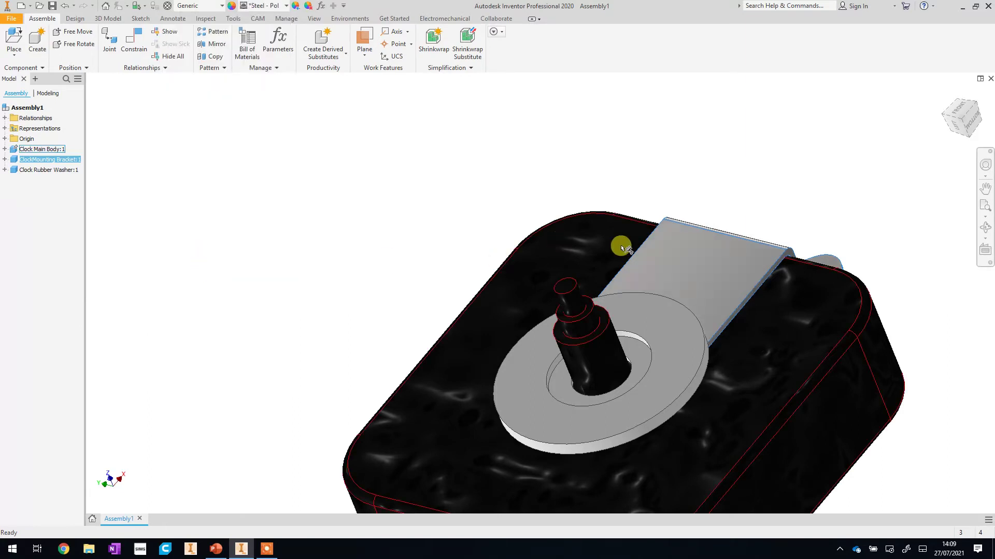
# Step: Tilt the view to look down on the rubber washer and select it
pyautogui.click(985, 226)
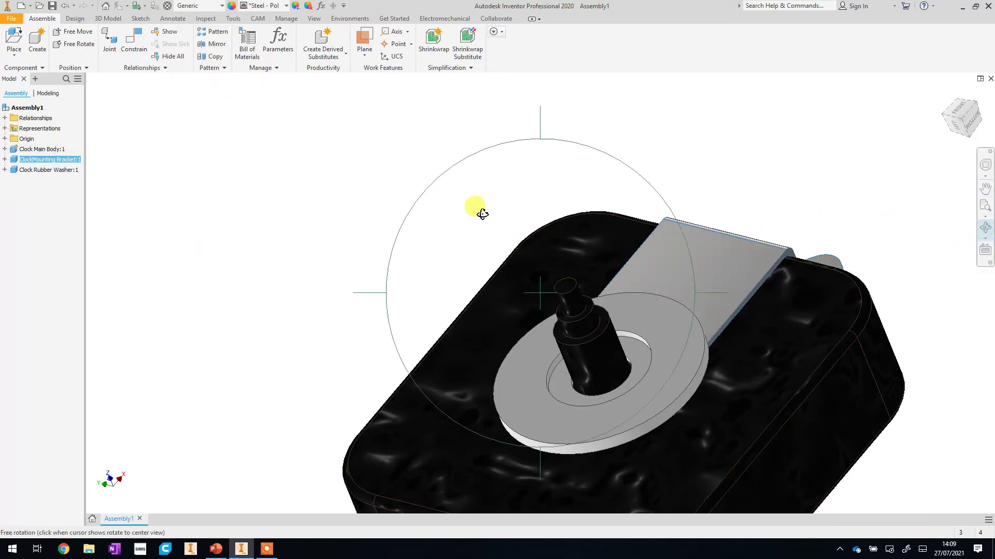
pyautogui.moveTo(476, 208); pyautogui.dragTo(444, 196)
pyautogui.rightClick(406, 189)
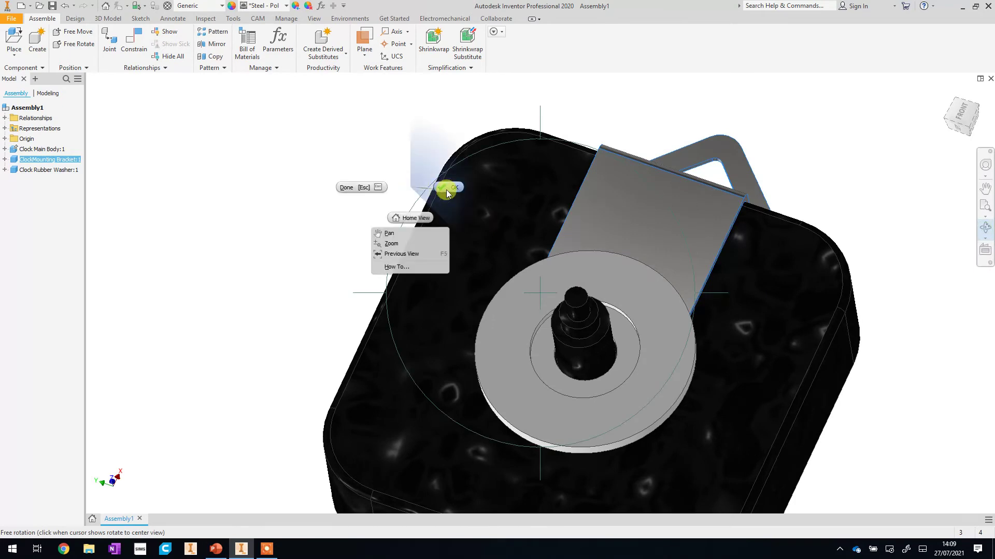
pyautogui.click(449, 189)
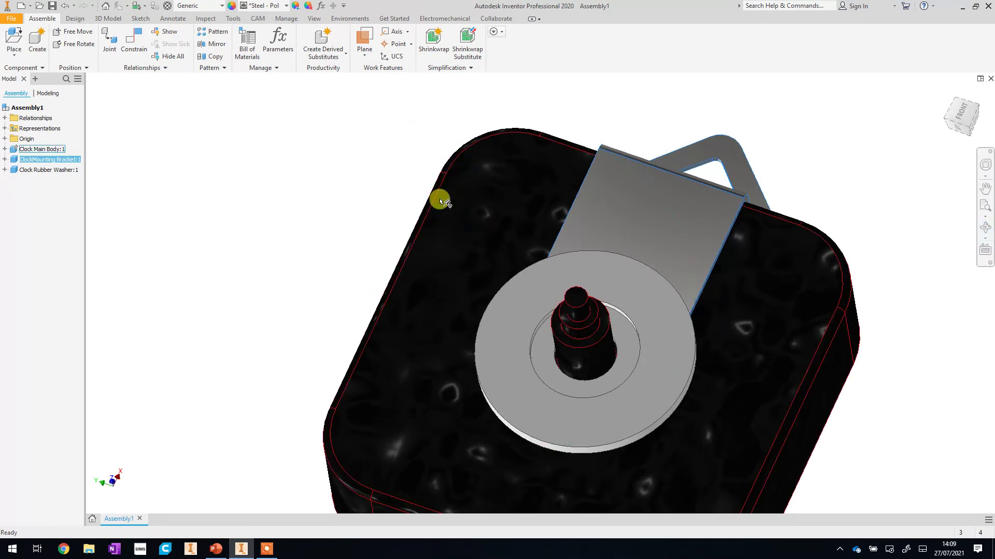
pyautogui.click(512, 331)
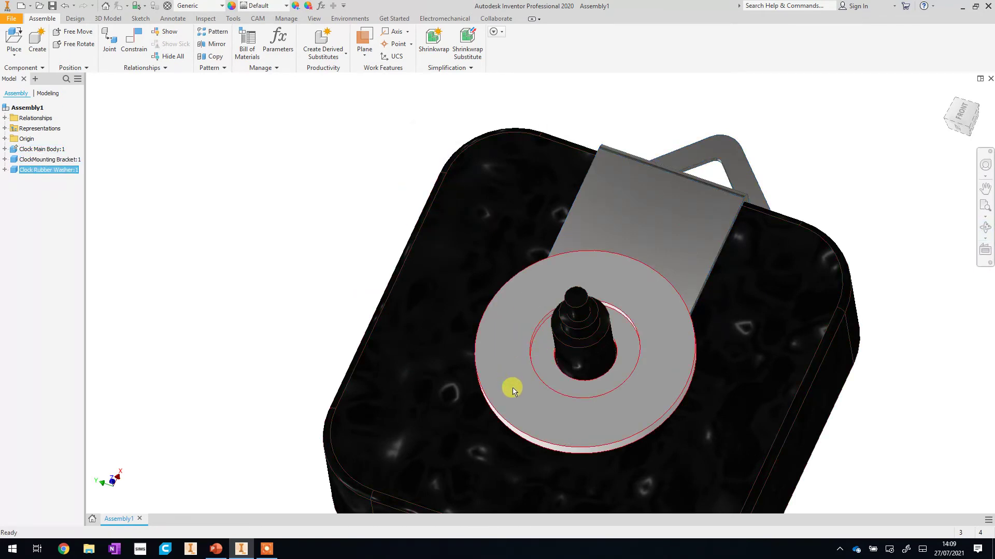
# Step: Apply Rubber - Black to the rubber washer, then clear the selection
pyautogui.click(285, 7)
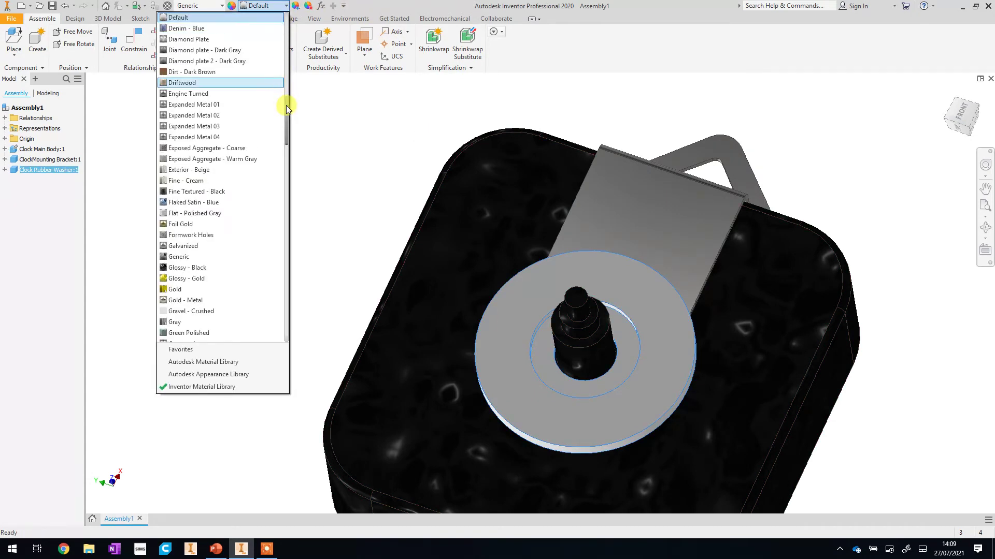
pyautogui.scroll(-20, 284, 194)
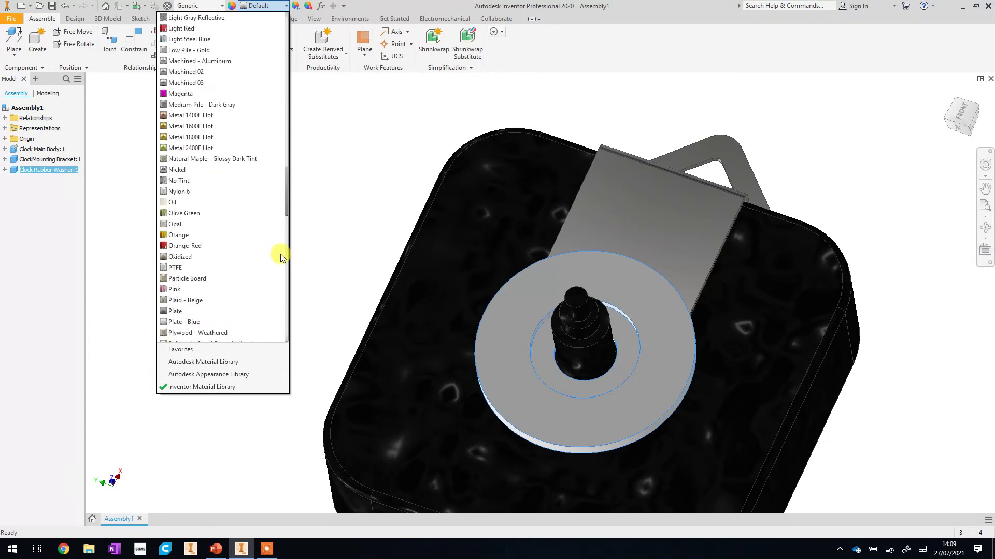
pyautogui.scroll(7, 280, 252)
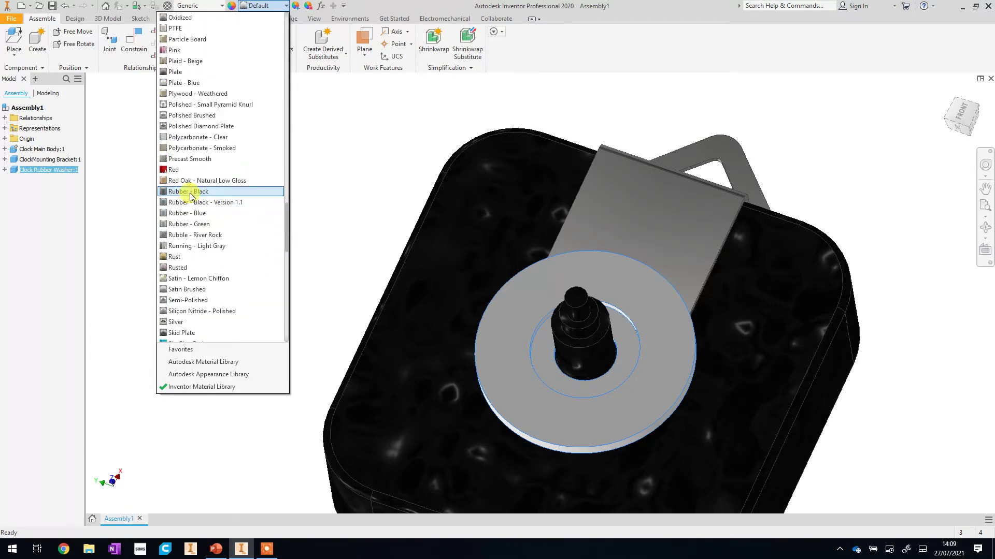
pyautogui.click(191, 191)
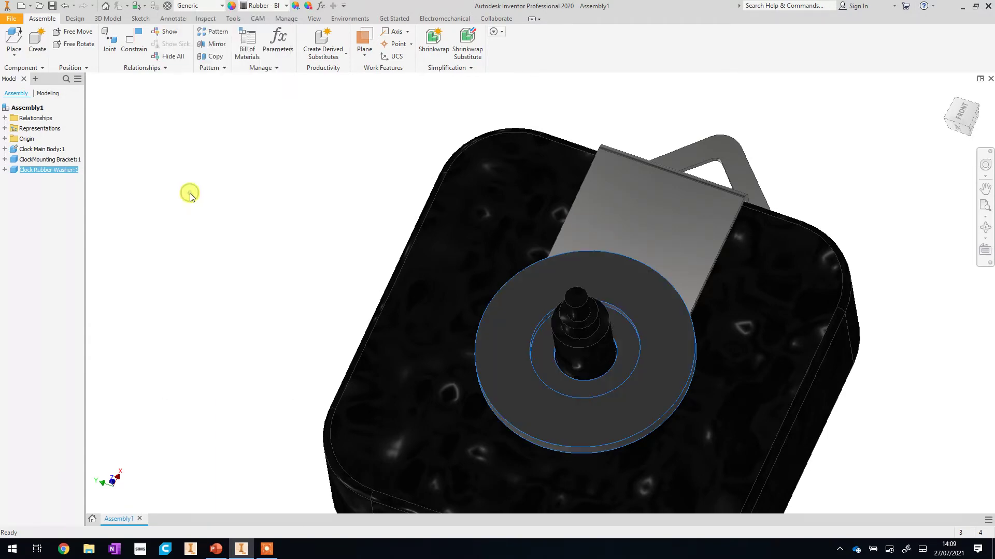
pyautogui.click(251, 152)
# Step: Rotate slightly and snap to an isometric top-corner view of the three-part assembly
pyautogui.click(984, 227)
pyautogui.moveTo(646, 255); pyautogui.dragTo(526, 240)
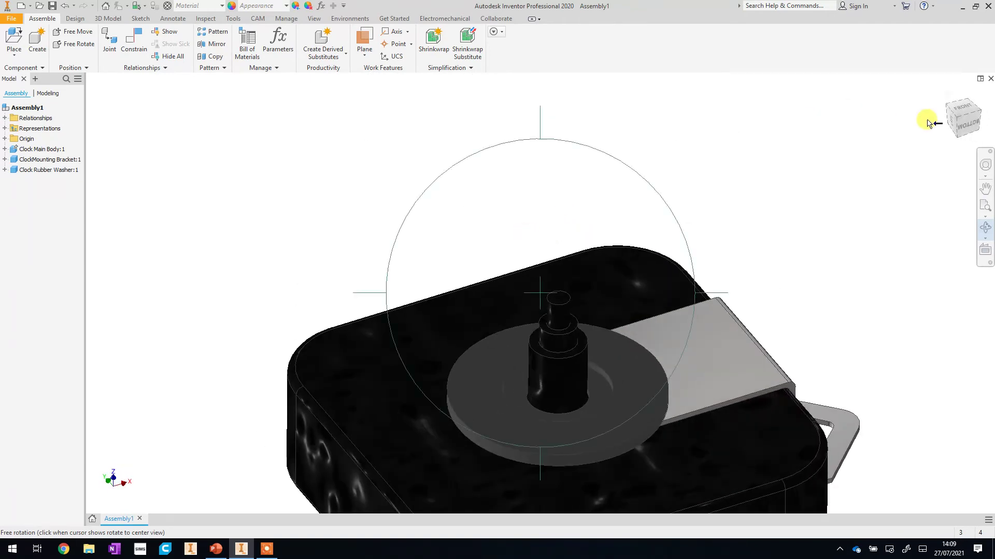
pyautogui.click(956, 121)
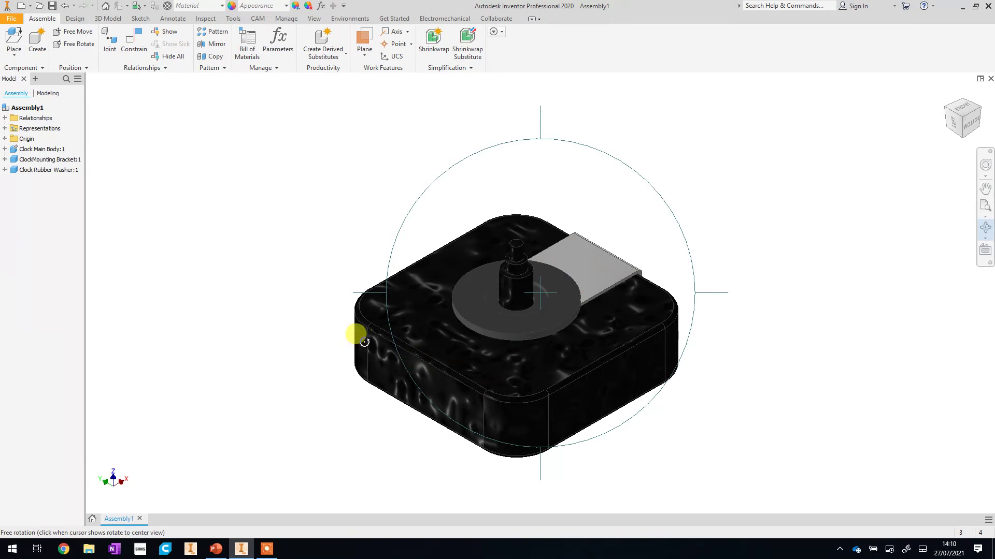
pyautogui.click(8, 40)
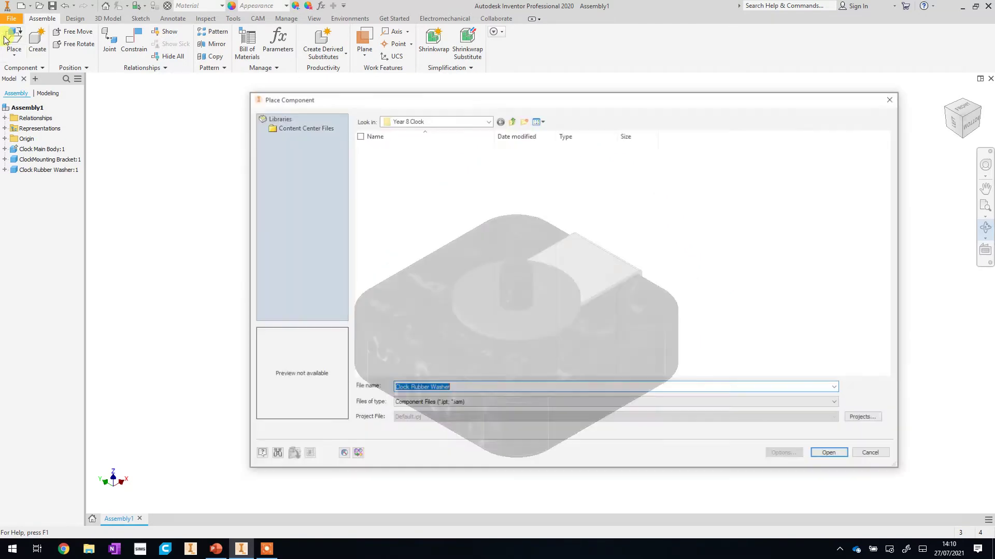
# Step: Place a single Clock Metal Washer floating above the clock body
pyautogui.click(412, 176)
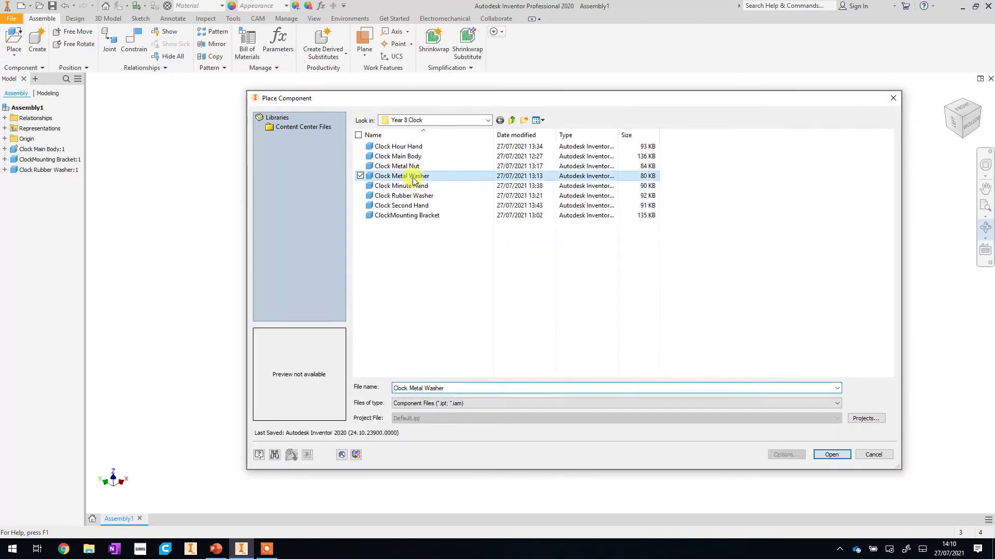
pyautogui.click(844, 458)
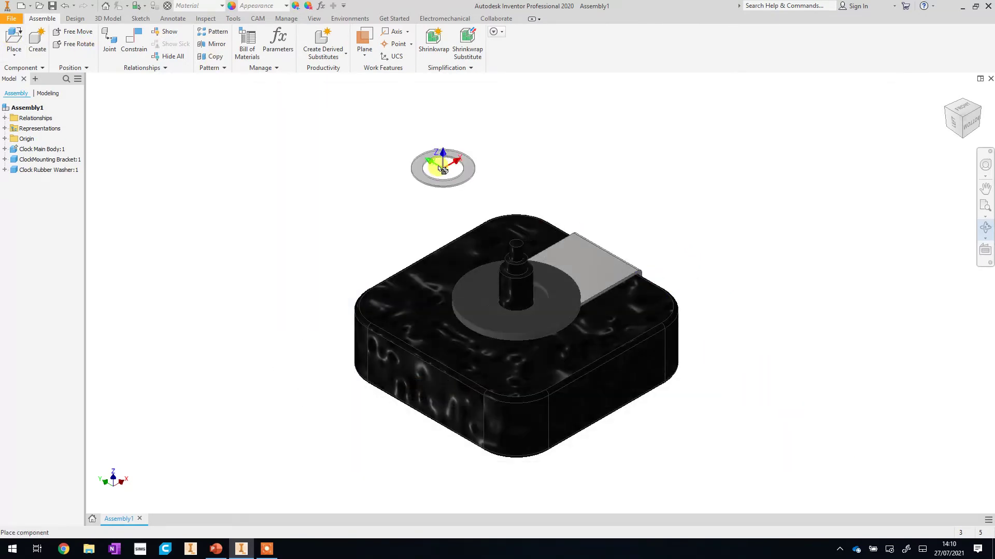
pyautogui.click(429, 164)
pyautogui.rightClick(393, 210)
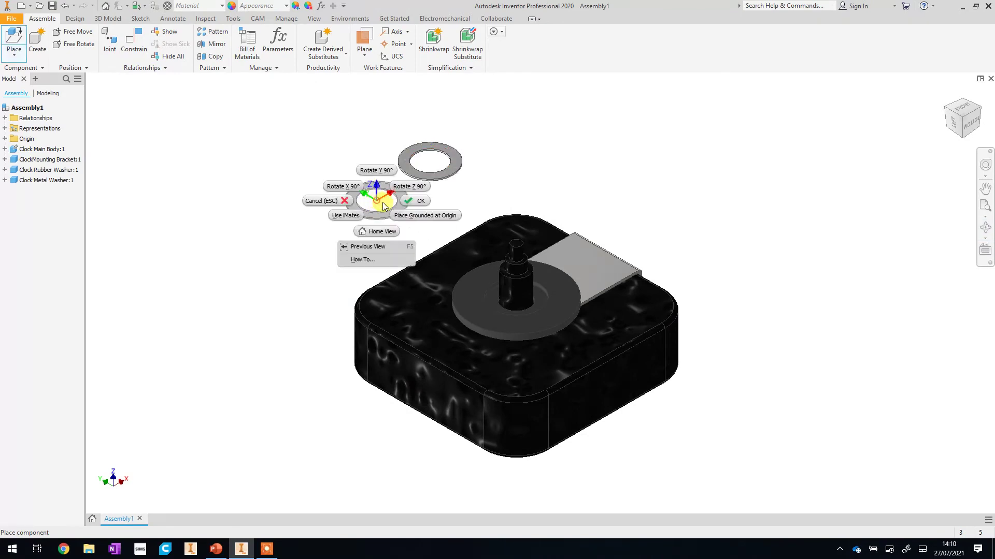
pyautogui.click(416, 203)
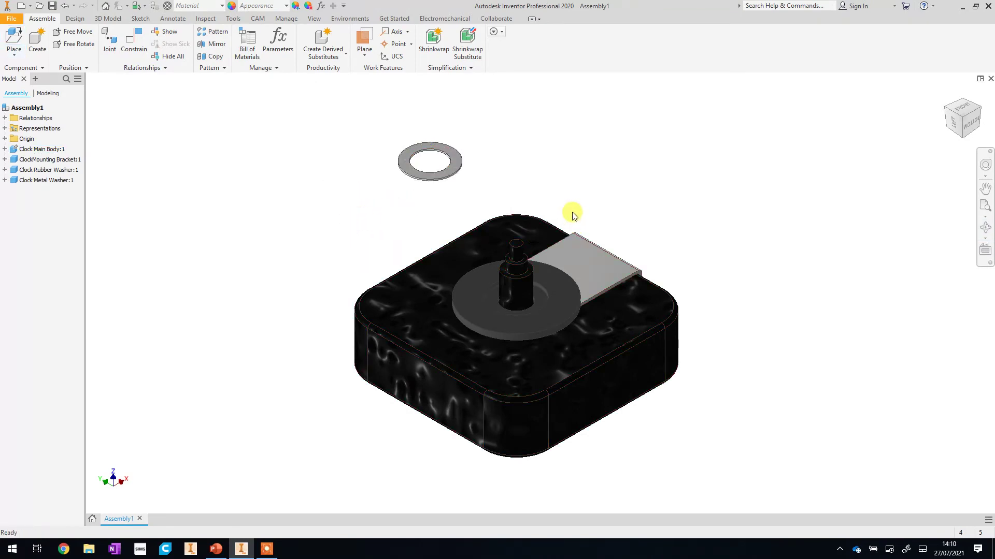
pyautogui.scroll(3, 572, 211)
# Step: Mate the metal washer's face flat against the body plate around the spindle
pyautogui.click(134, 42)
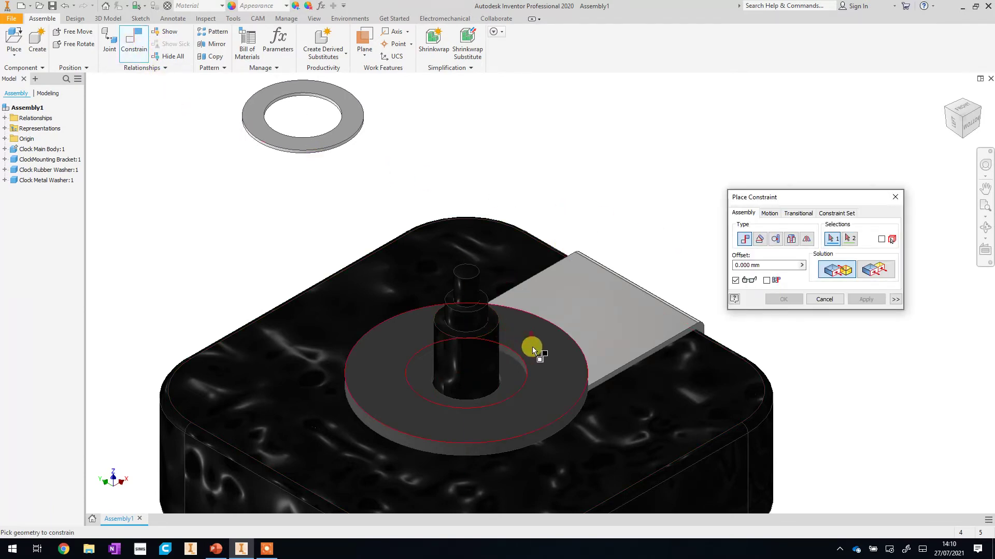
pyautogui.click(508, 385)
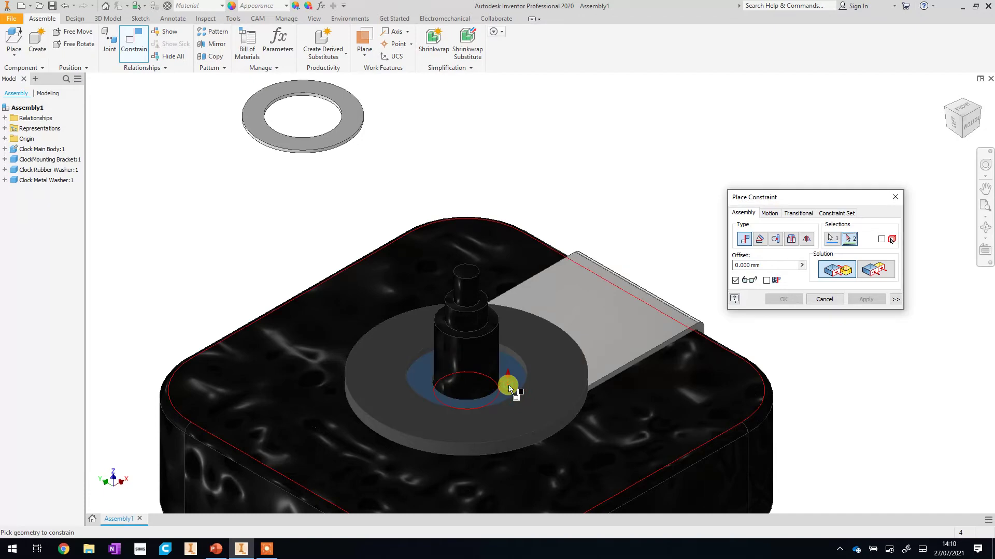
pyautogui.click(985, 228)
pyautogui.moveTo(634, 185); pyautogui.dragTo(683, 182)
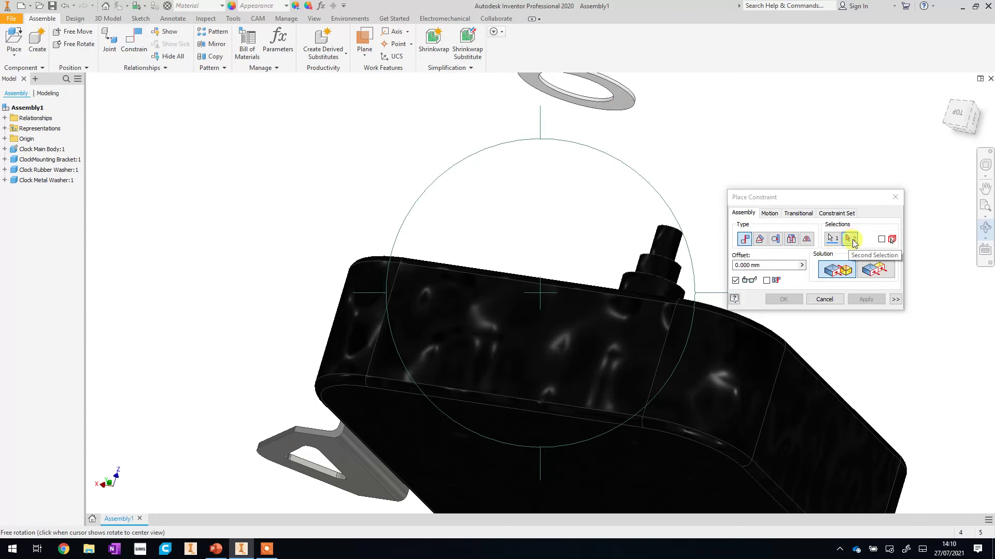
pyautogui.click(852, 241)
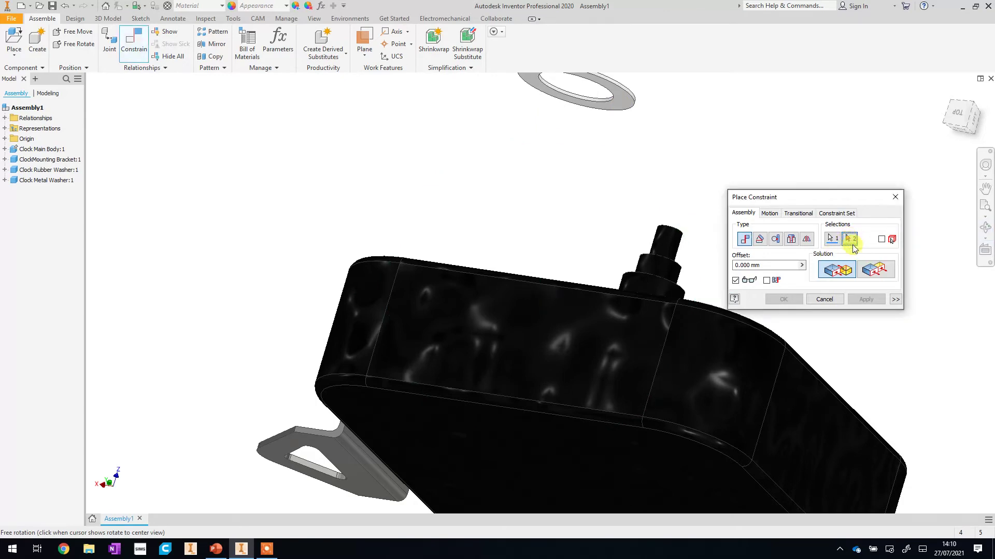
pyautogui.click(625, 105)
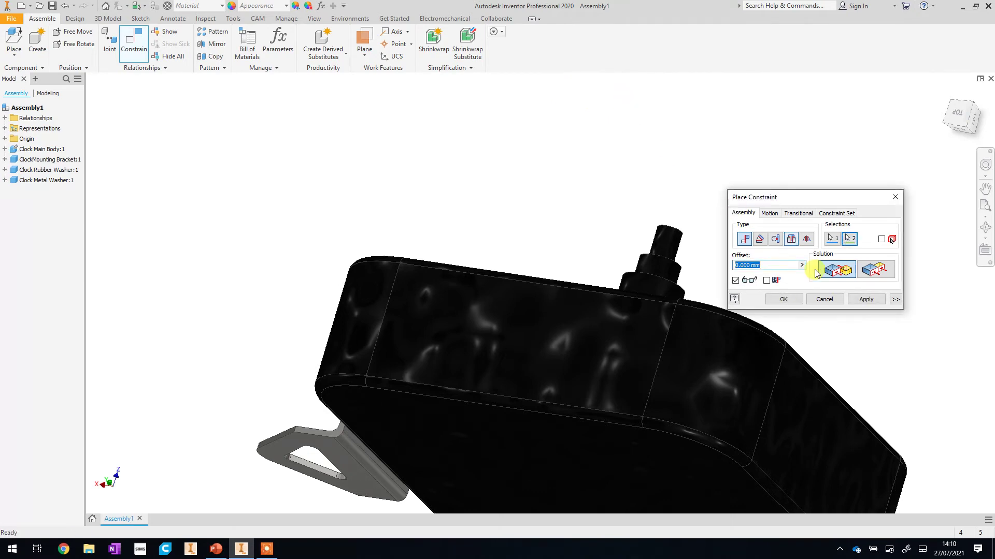
pyautogui.click(865, 300)
# Step: Align the spindle axis with the washer's hole edge to centre the washer
pyautogui.click(984, 228)
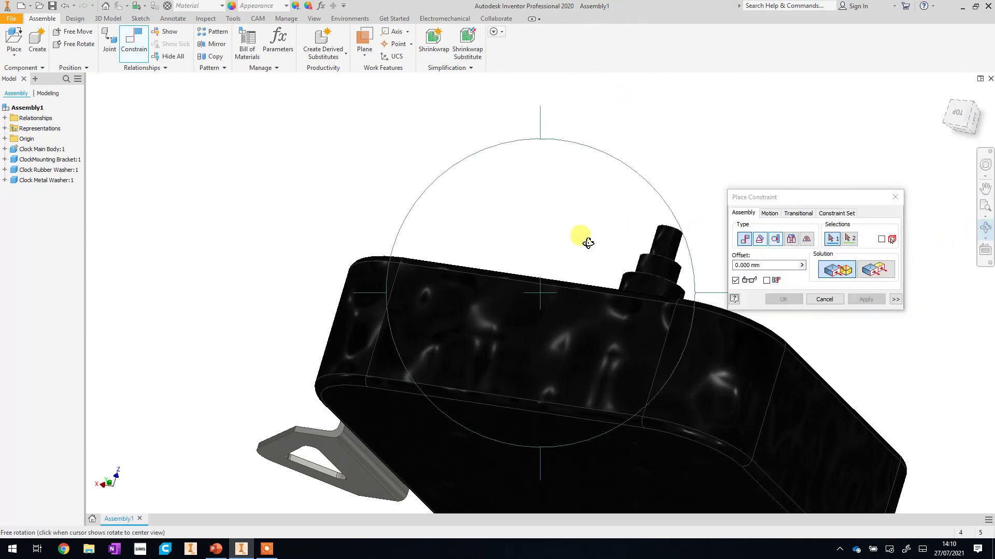
pyautogui.moveTo(584, 238); pyautogui.dragTo(411, 329)
pyautogui.scroll(5, 497, 373)
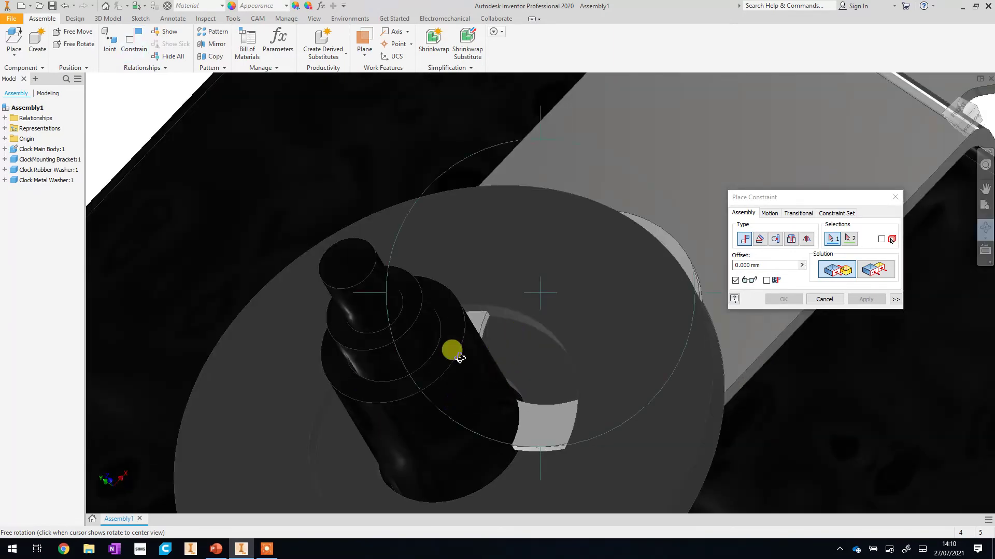
pyautogui.click(841, 240)
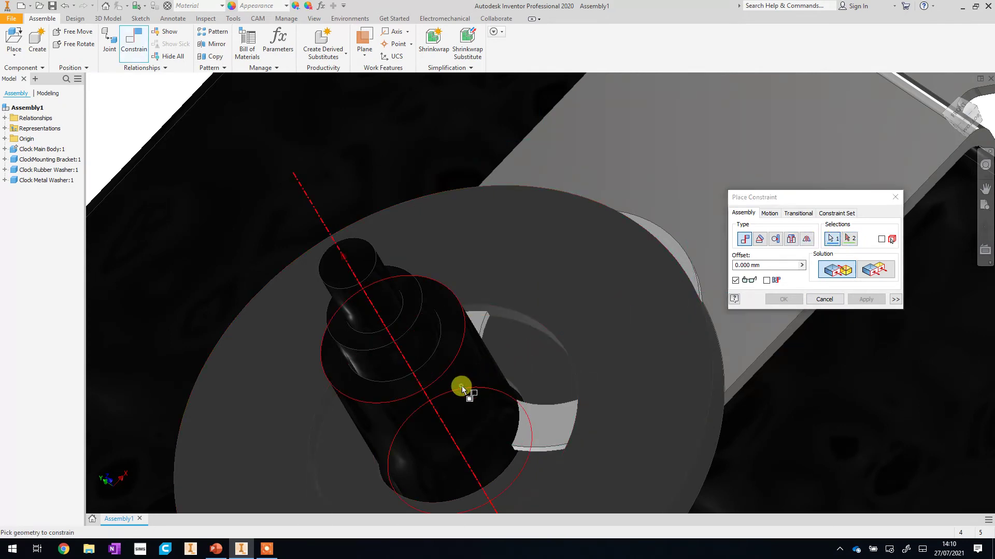
pyautogui.click(462, 390)
pyautogui.scroll(5, 492, 337)
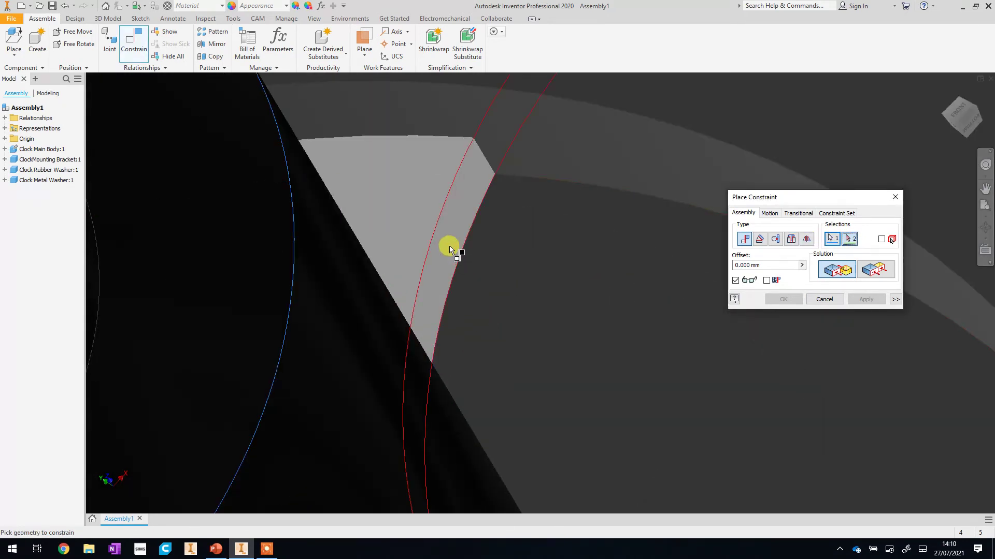
pyautogui.click(450, 245)
pyautogui.scroll(-5, 451, 244)
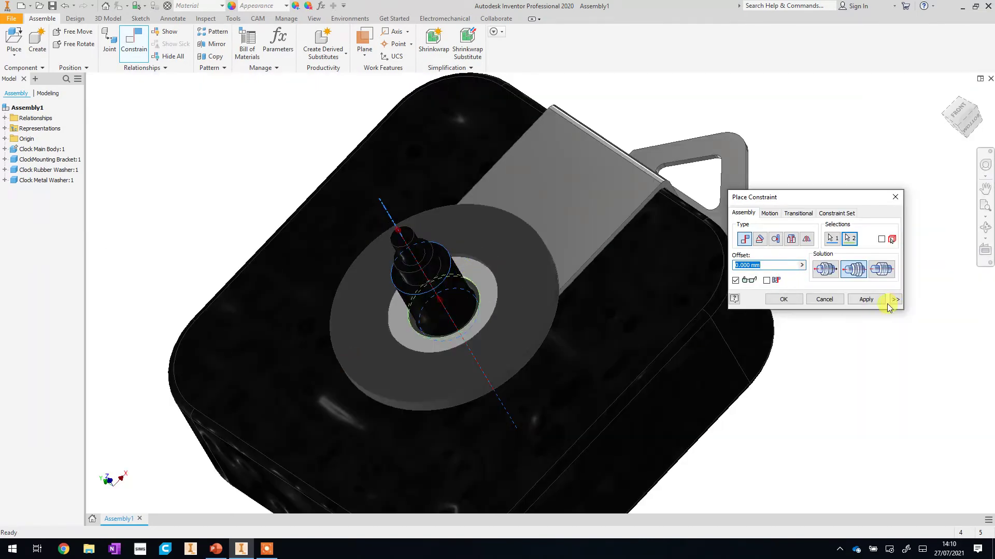
pyautogui.click(866, 300)
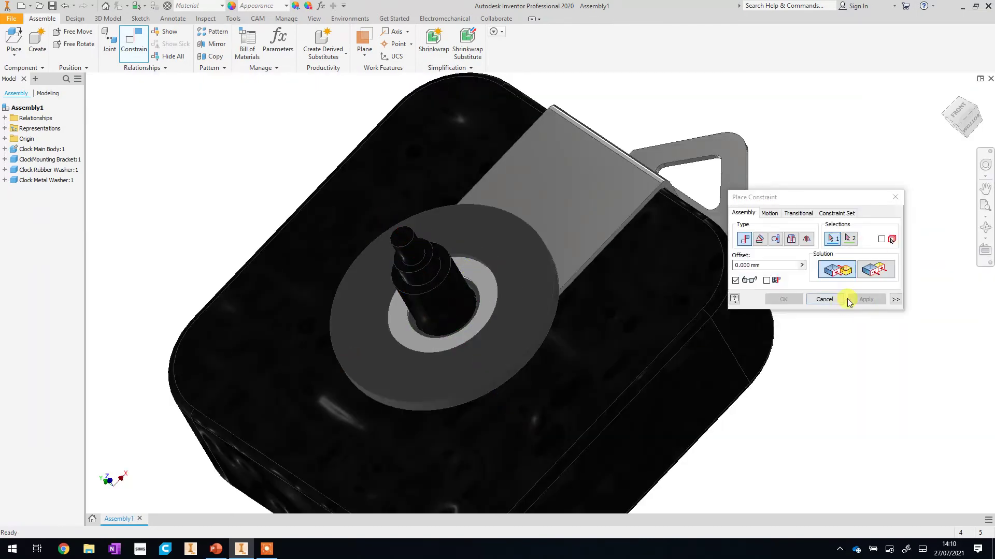
pyautogui.click(895, 197)
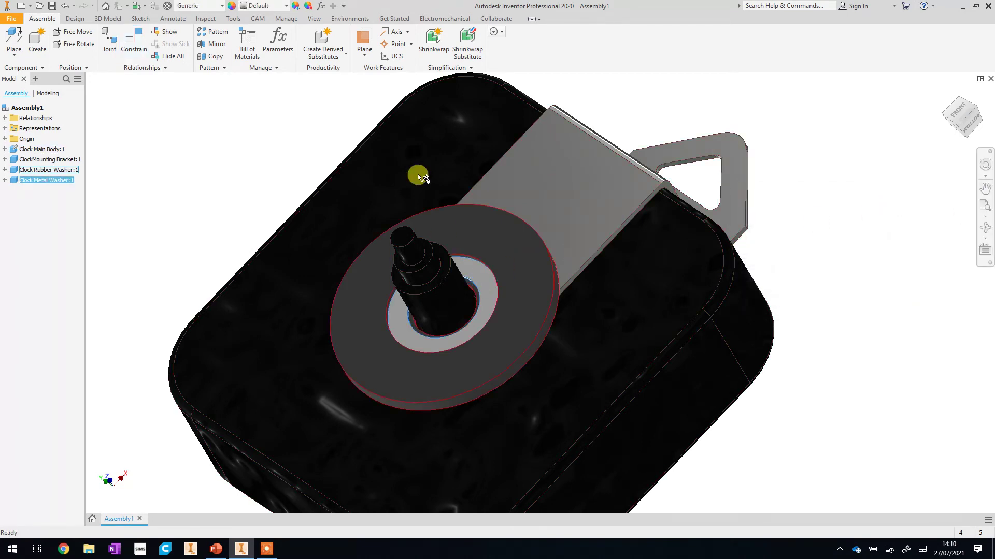
# Step: Apply Brass - Satin to the metal washer and orbit to a front-on view
pyautogui.click(284, 6)
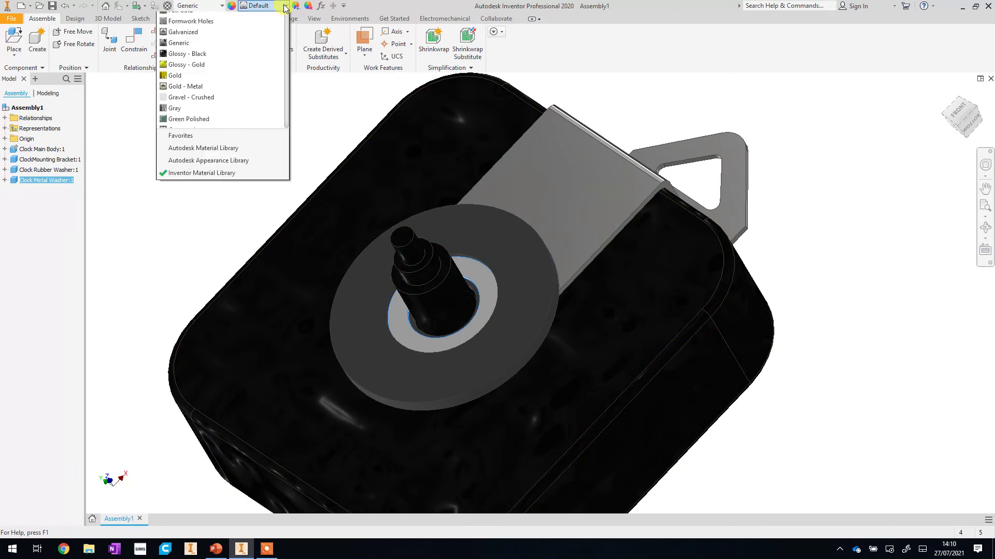
pyautogui.scroll(10, 222, 129)
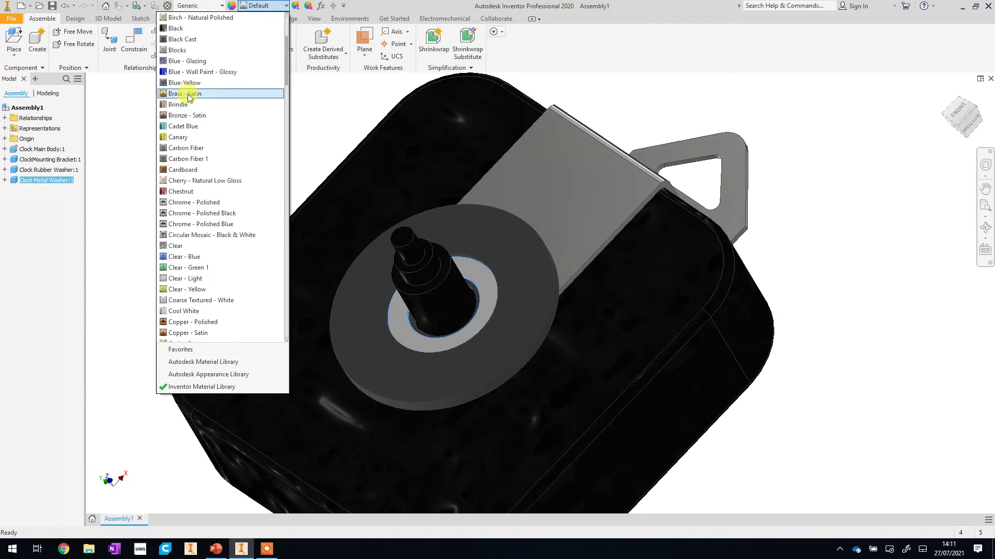
pyautogui.click(185, 94)
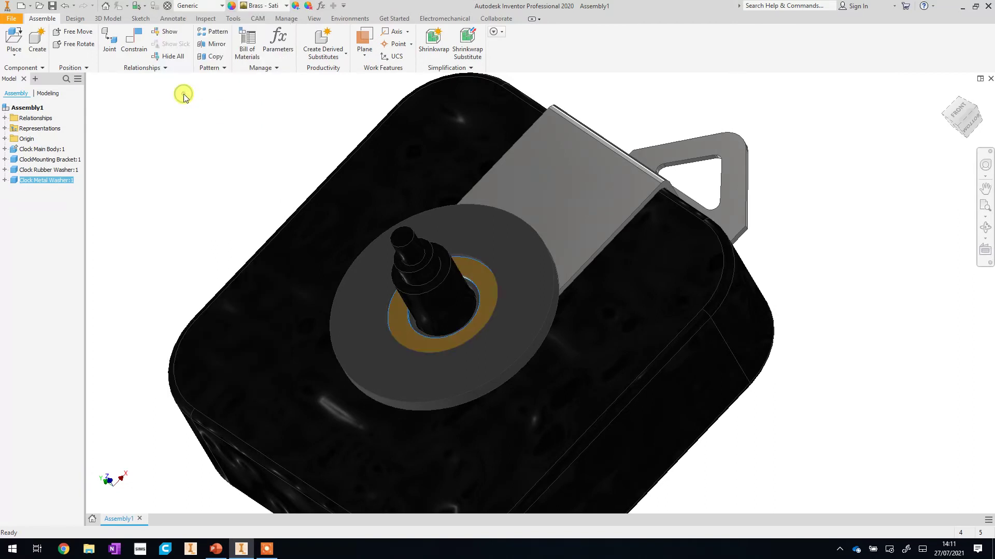
pyautogui.click(986, 226)
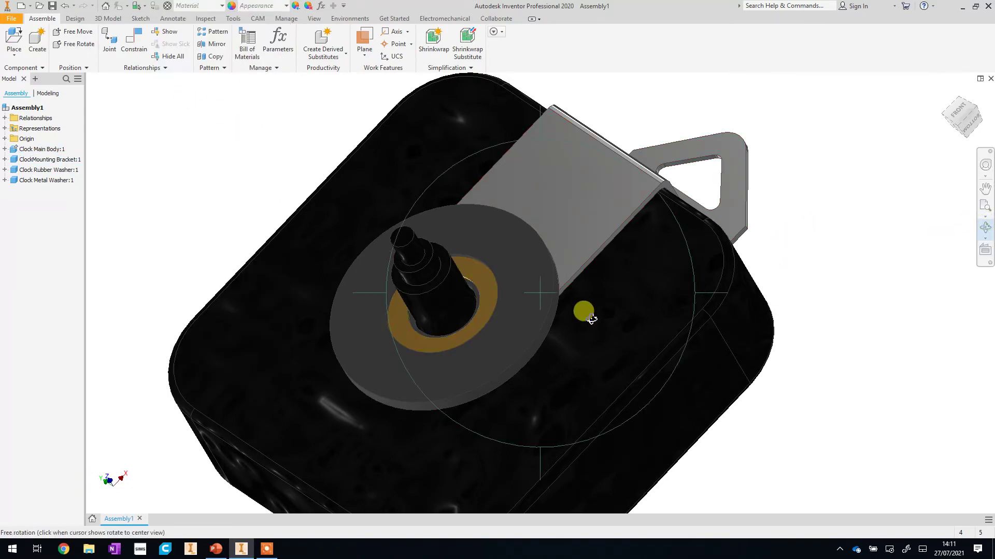
pyautogui.moveTo(584, 312); pyautogui.dragTo(589, 287)
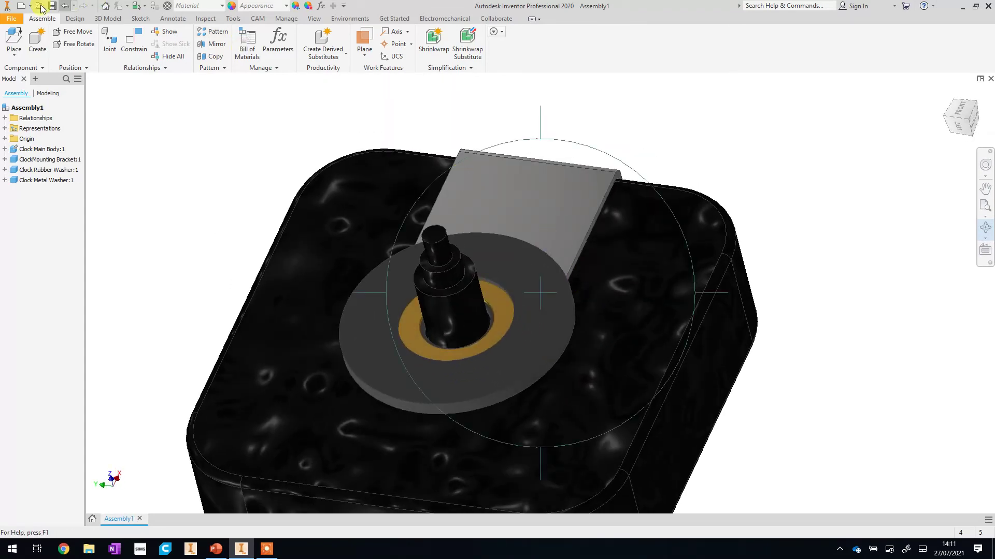
# Step: Place a single Clock Metal Nut at the upper left beside the clock body
pyautogui.click(12, 33)
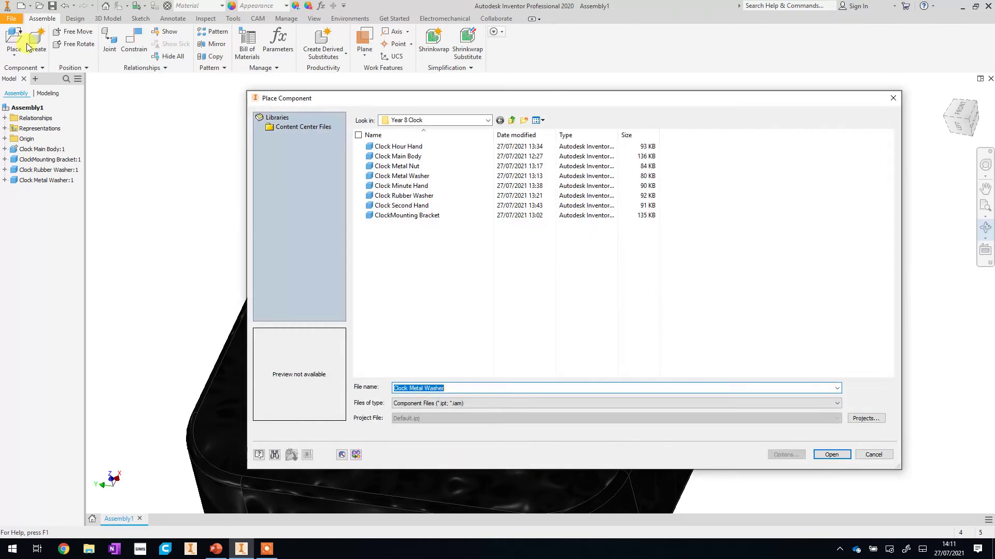
pyautogui.click(396, 166)
pyautogui.click(831, 454)
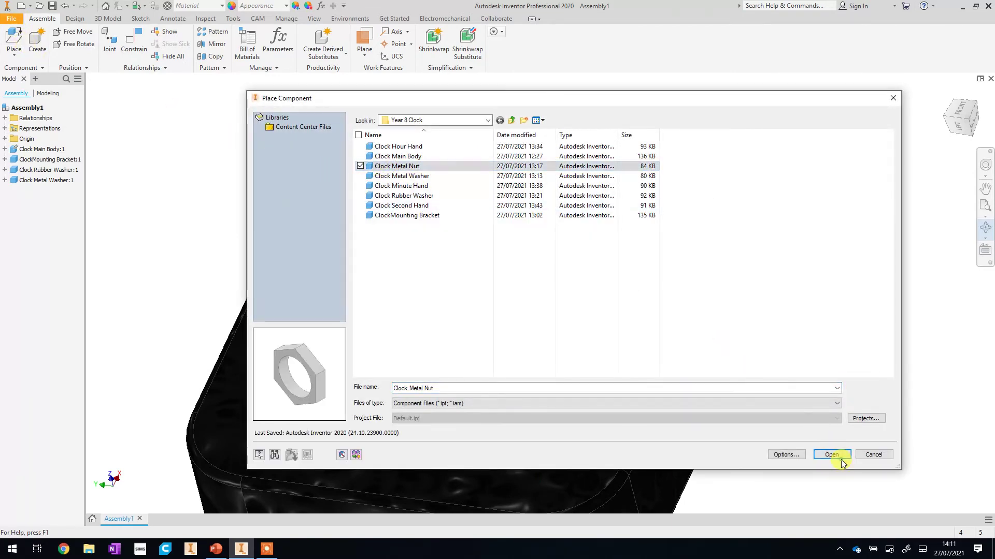
pyautogui.click(225, 139)
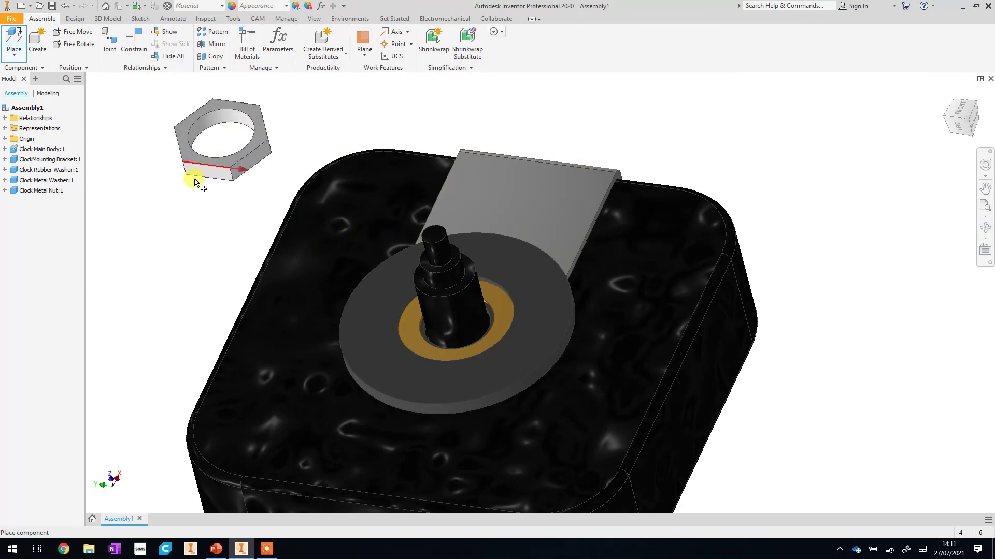
pyautogui.rightClick(184, 218)
pyautogui.click(216, 213)
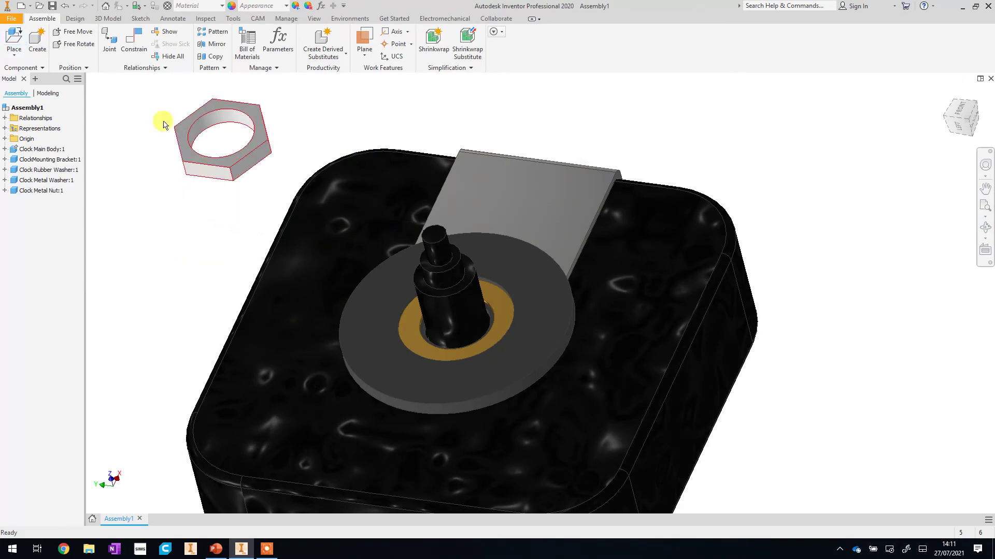
# Step: Align the nut's hole edge with the spindle edge
pyautogui.click(148, 62)
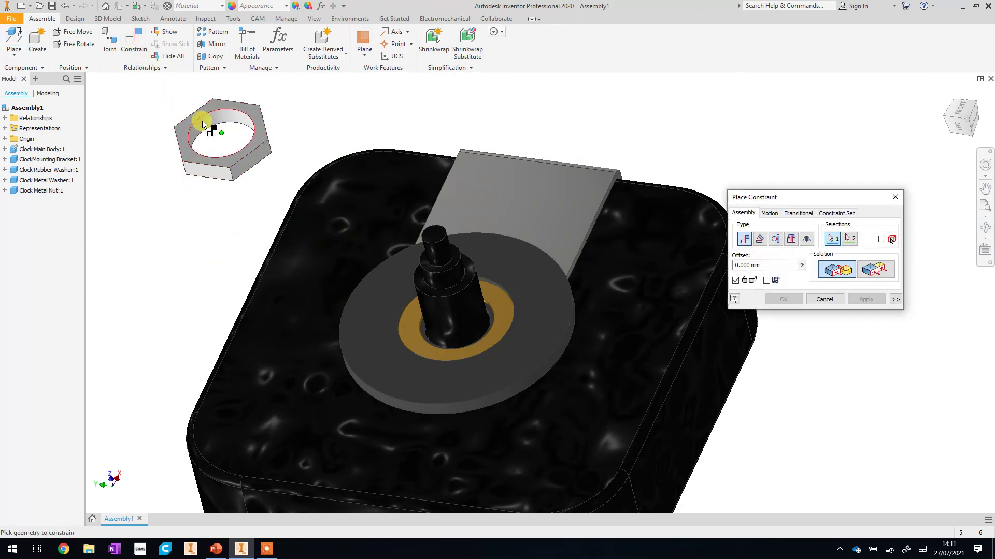
pyautogui.click(214, 122)
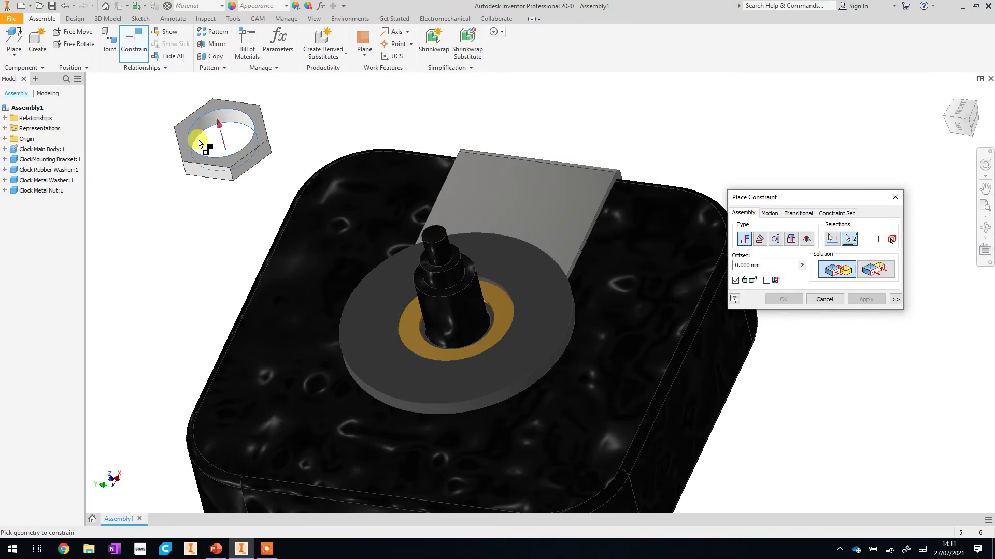
pyautogui.click(465, 315)
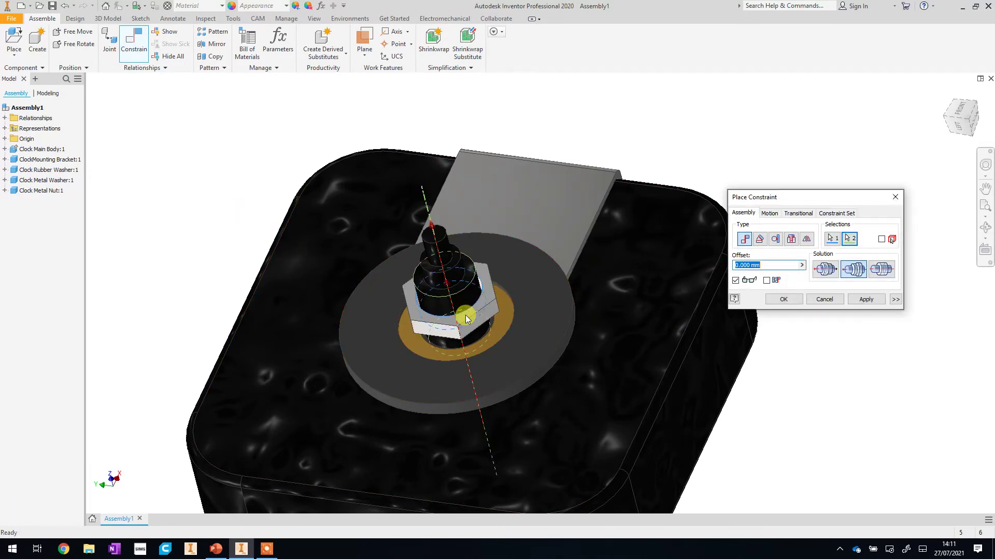
pyautogui.click(879, 304)
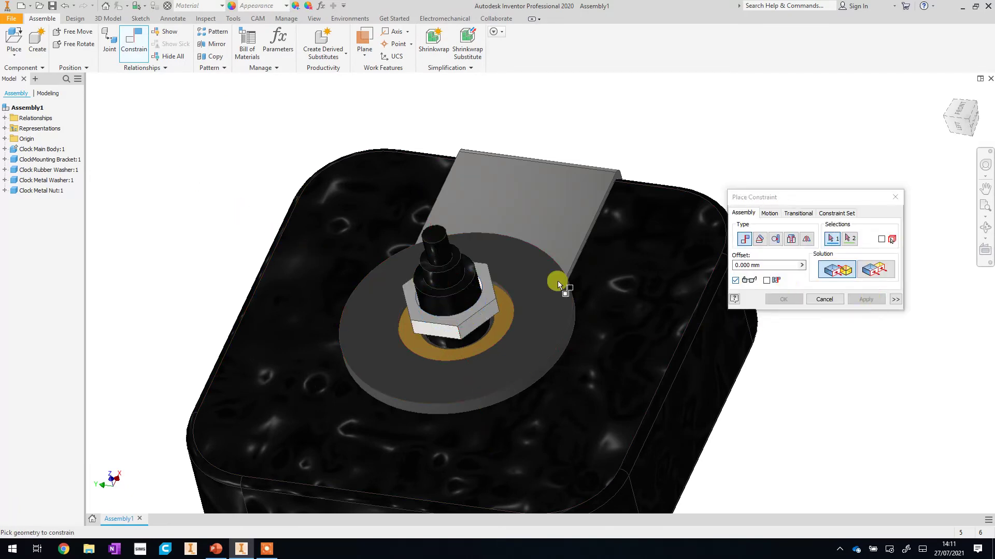
# Step: Mate the nut's hex edge to the washer circle so it sits on the brass washer
pyautogui.scroll(5, 464, 368)
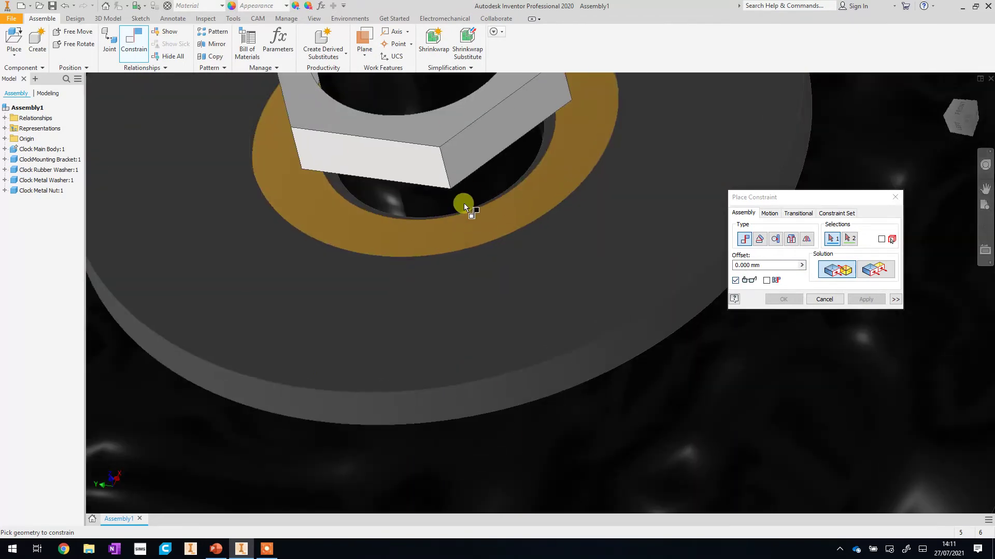
pyautogui.scroll(-2, 467, 218)
pyautogui.click(480, 167)
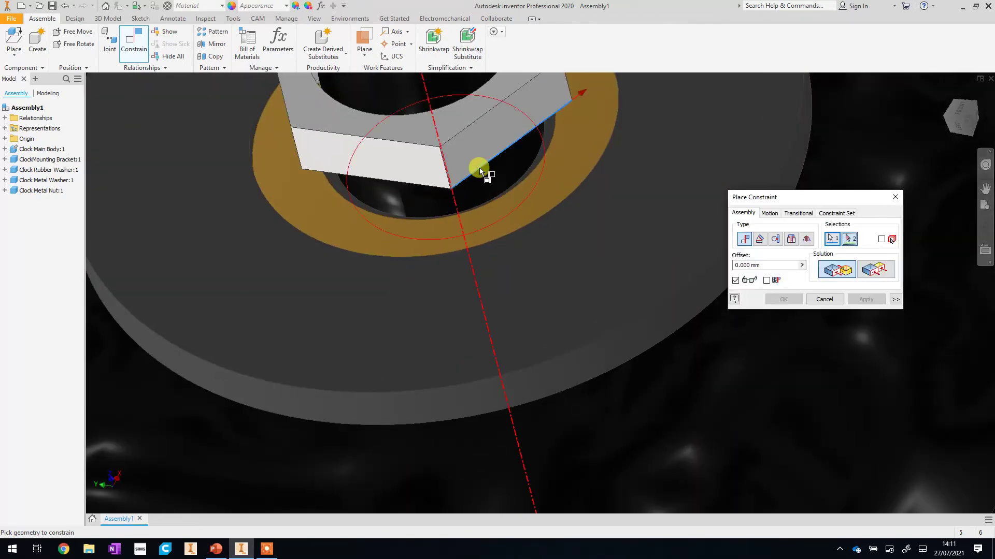
pyautogui.click(519, 207)
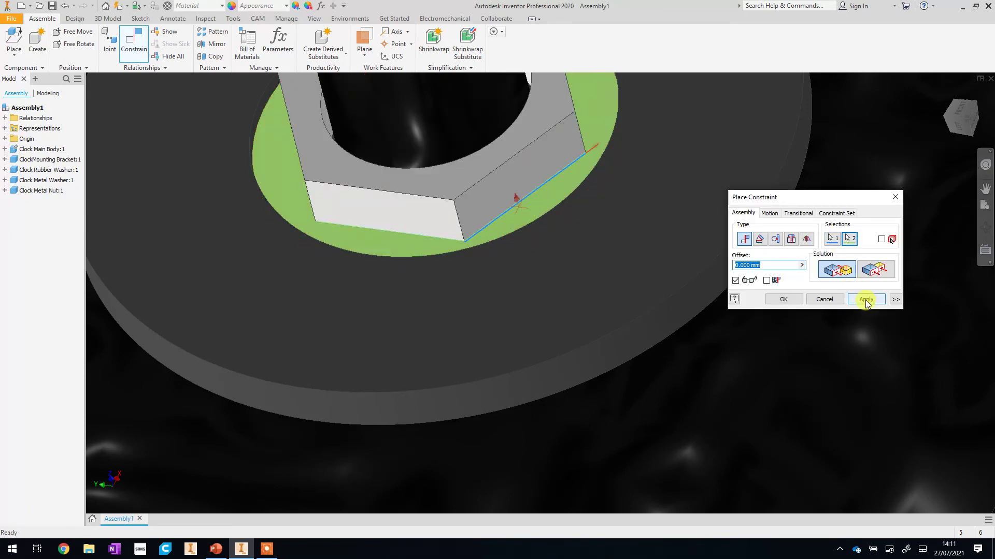
pyautogui.click(866, 302)
pyautogui.click(894, 197)
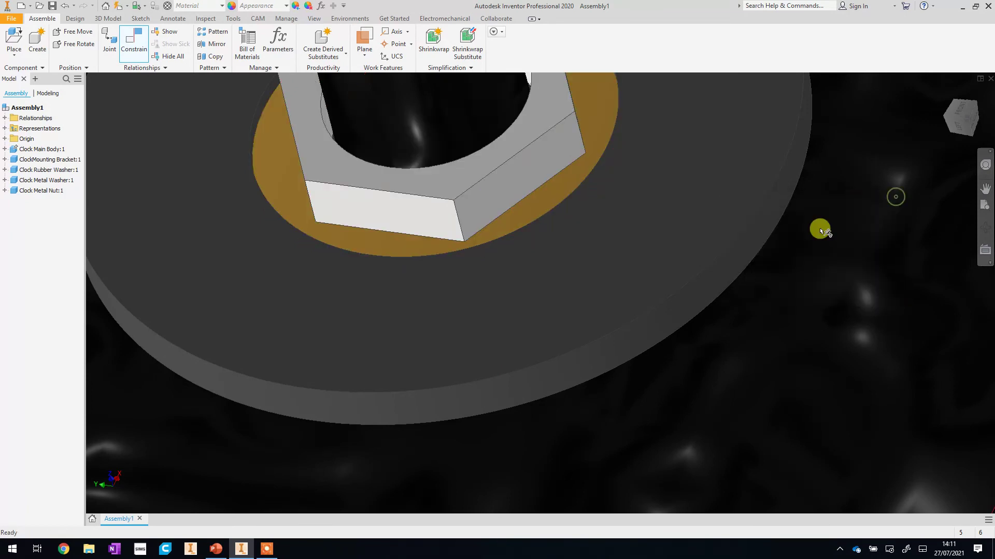
pyautogui.scroll(-6, 824, 230)
pyautogui.scroll(6, 806, 225)
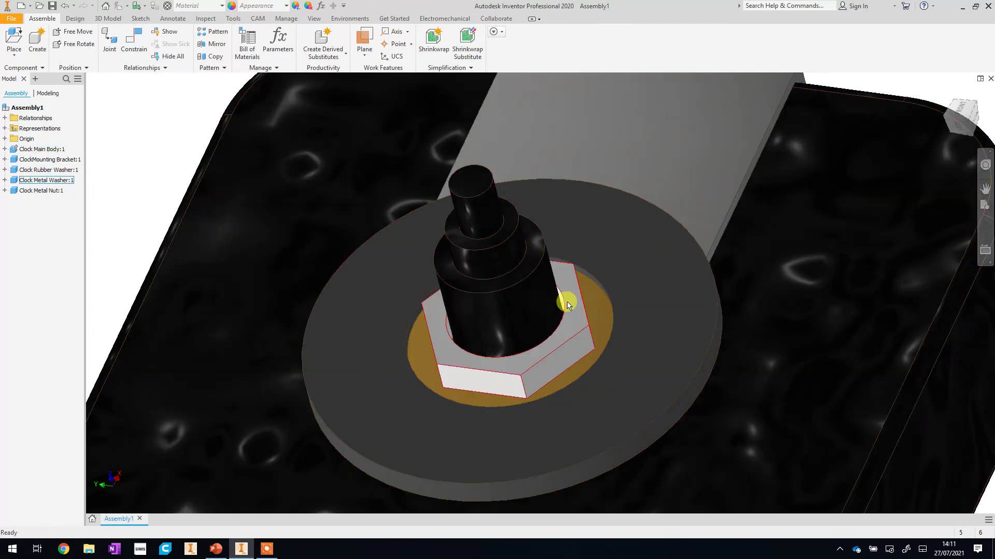
# Step: Give Clock Metal Nut the Brass - Satin appearance
pyautogui.click(565, 341)
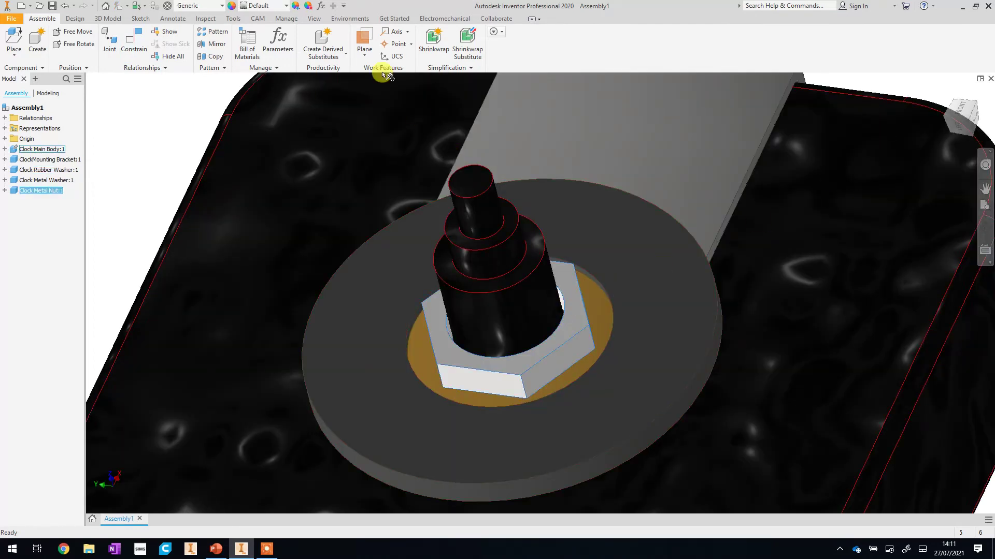
pyautogui.click(285, 6)
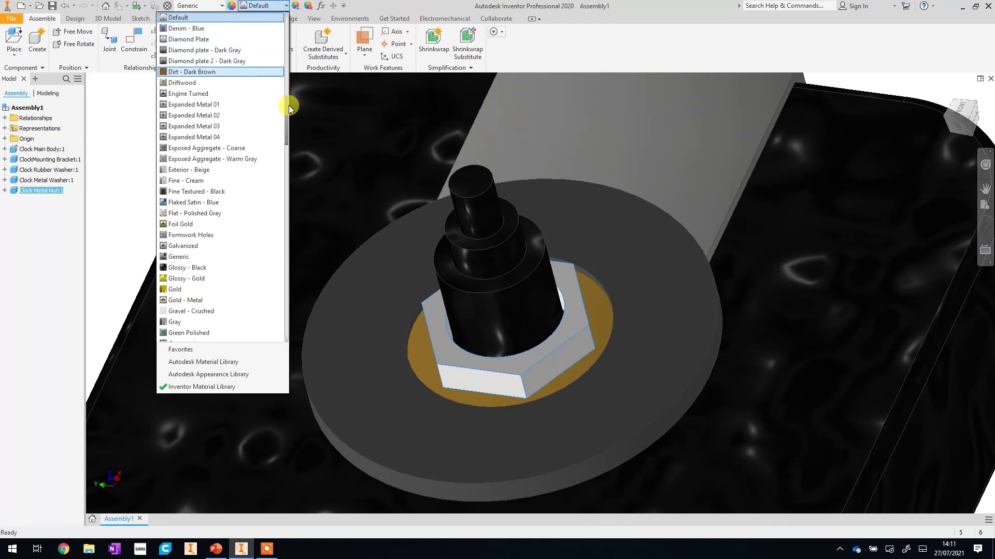
pyautogui.moveTo(289, 107); pyautogui.dragTo(293, 49)
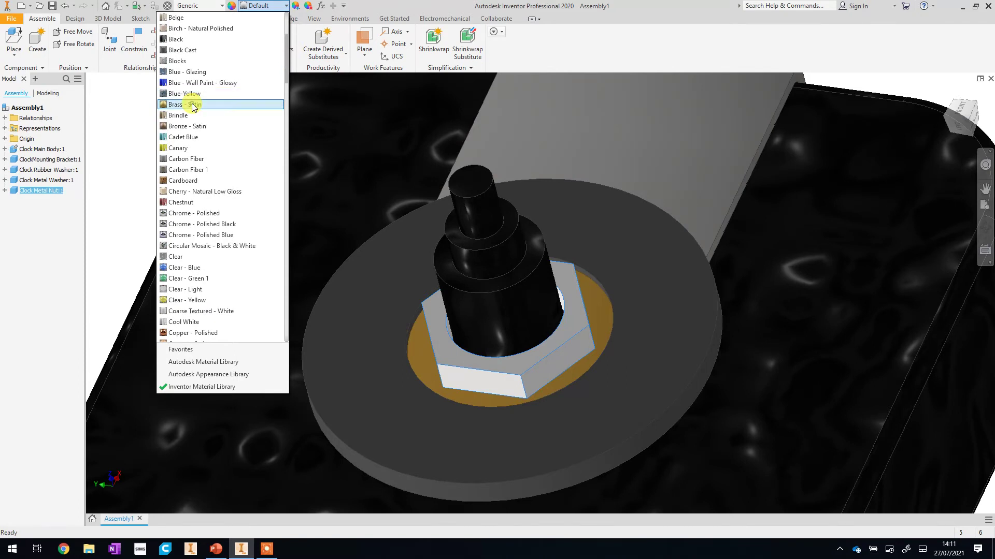
pyautogui.click(194, 99)
pyautogui.click(160, 151)
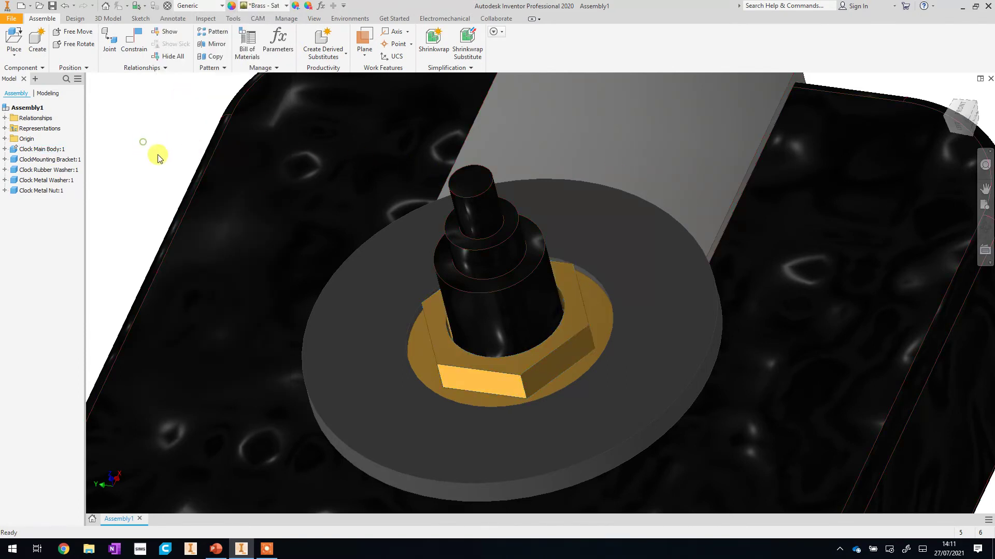
# Step: Orbit the clock to a side view, then tilt it to a more top-down view
pyautogui.click(984, 226)
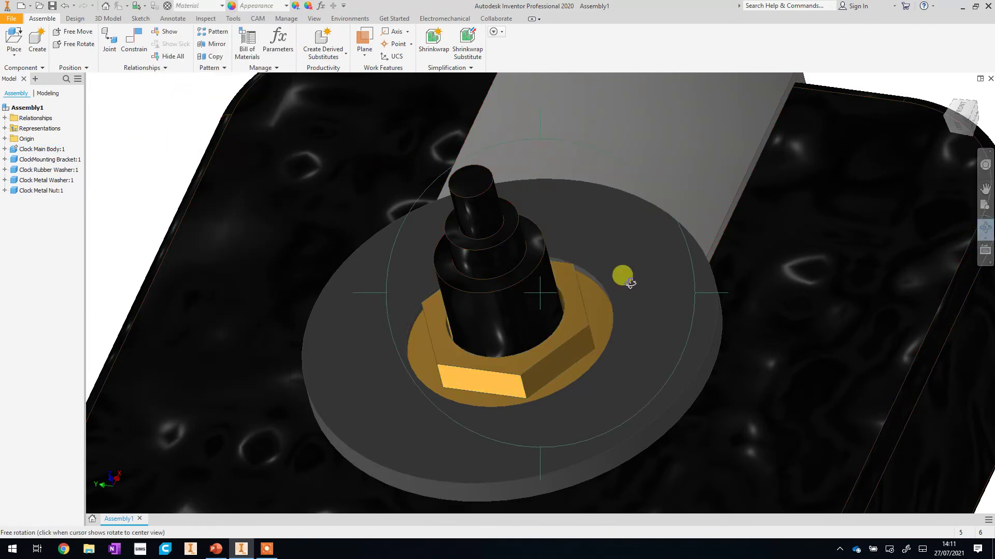
pyautogui.scroll(-5, 624, 277)
pyautogui.scroll(-3, 608, 298)
pyautogui.moveTo(603, 304)
pyautogui.mouseDown()
pyautogui.moveTo(552, 336)
pyautogui.moveTo(542, 380)
pyautogui.moveTo(579, 304)
pyautogui.moveTo(650, 322)
pyautogui.moveTo(672, 276)
pyautogui.moveTo(610, 311)
pyautogui.mouseUp()
pyautogui.scroll(3, 667, 218)
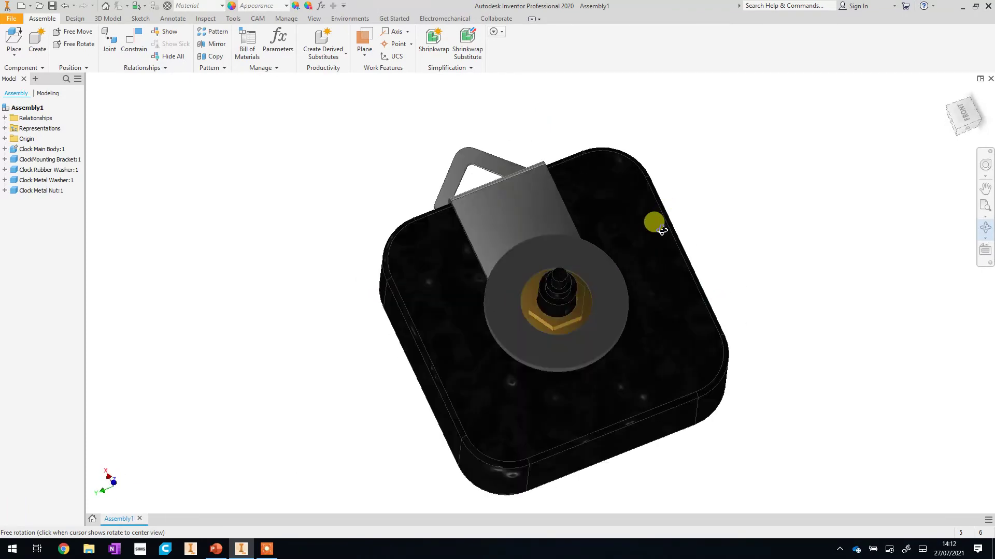
pyautogui.moveTo(641, 229); pyautogui.dragTo(642, 211)
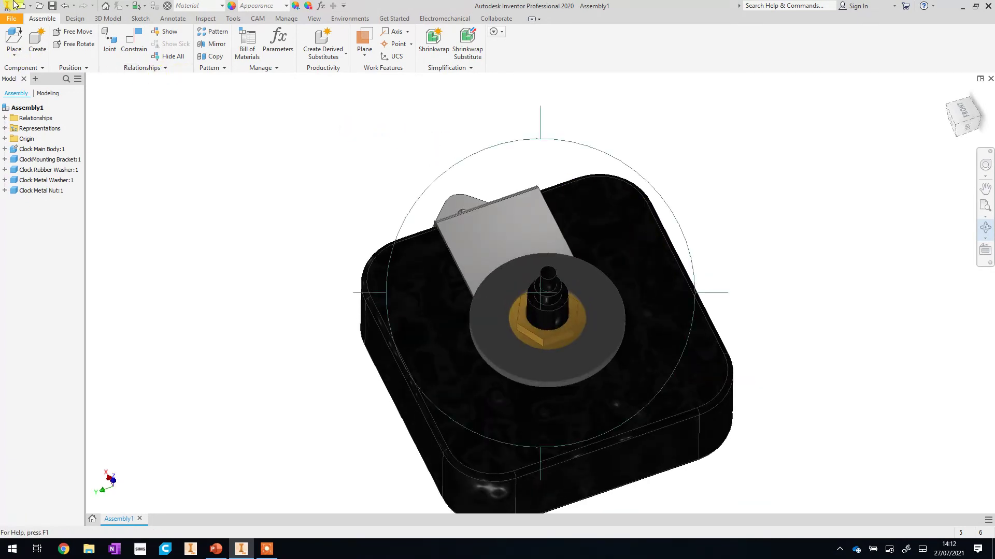
# Step: Place a single Clock Hour Hand part beside the clock body and end placement
pyautogui.click(12, 37)
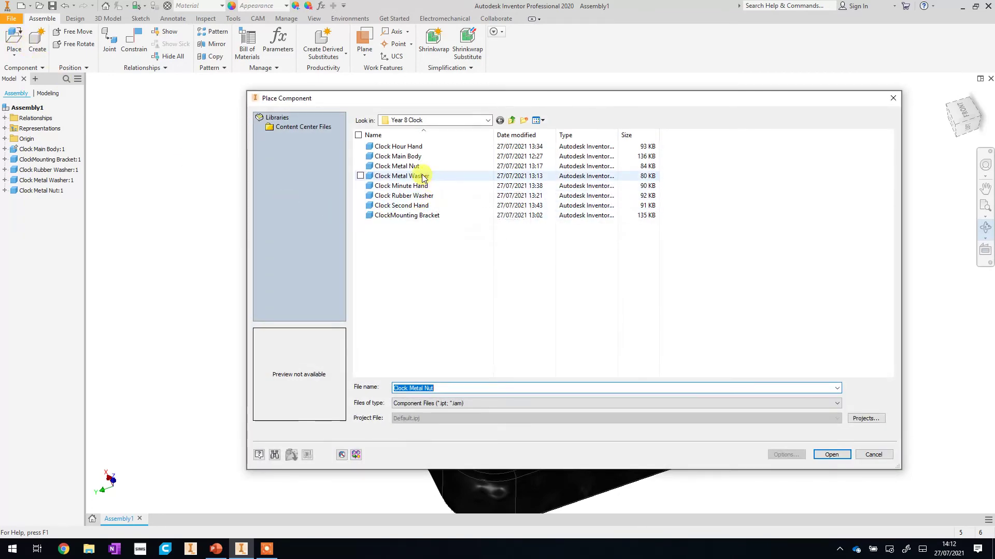
pyautogui.click(412, 148)
pyautogui.click(834, 459)
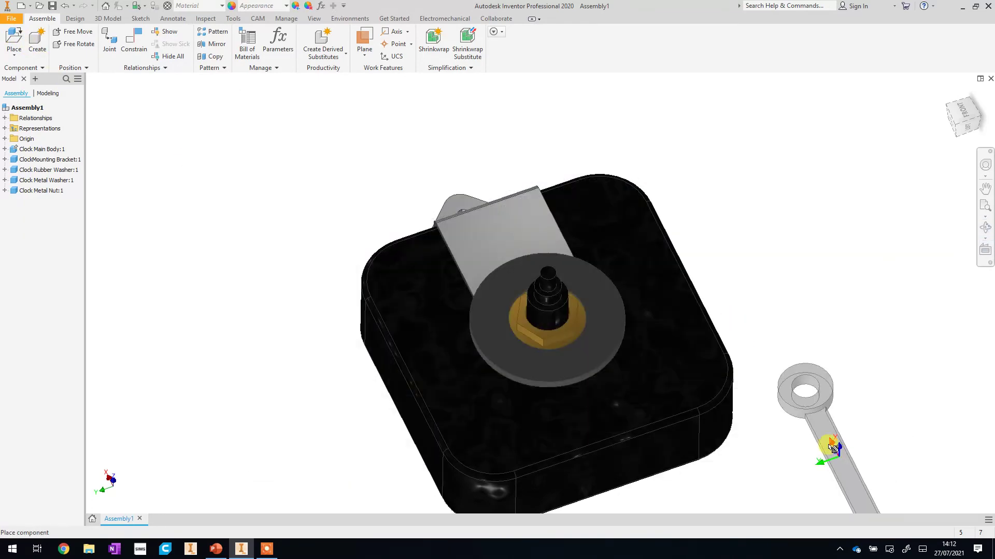
pyautogui.click(757, 278)
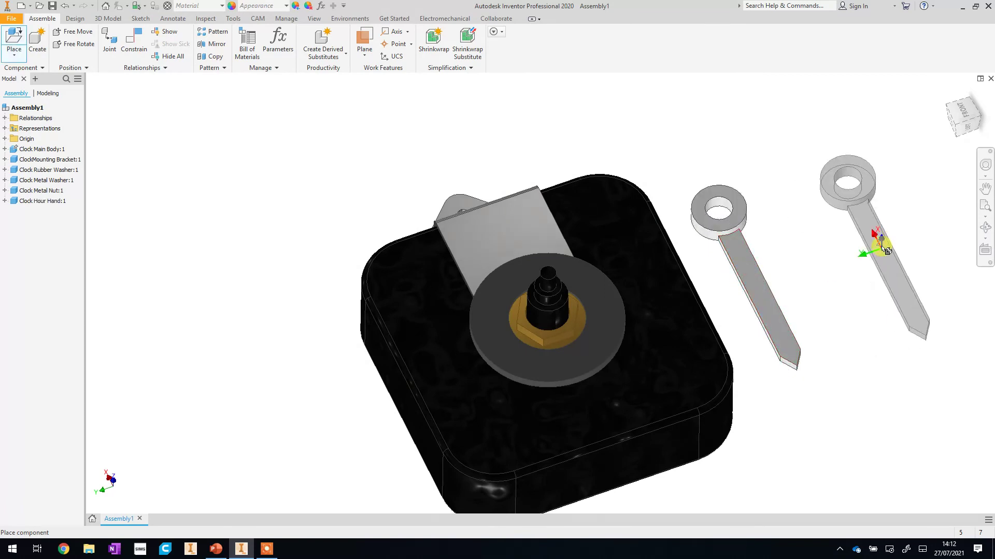
pyautogui.rightClick(221, 139)
pyautogui.click(251, 144)
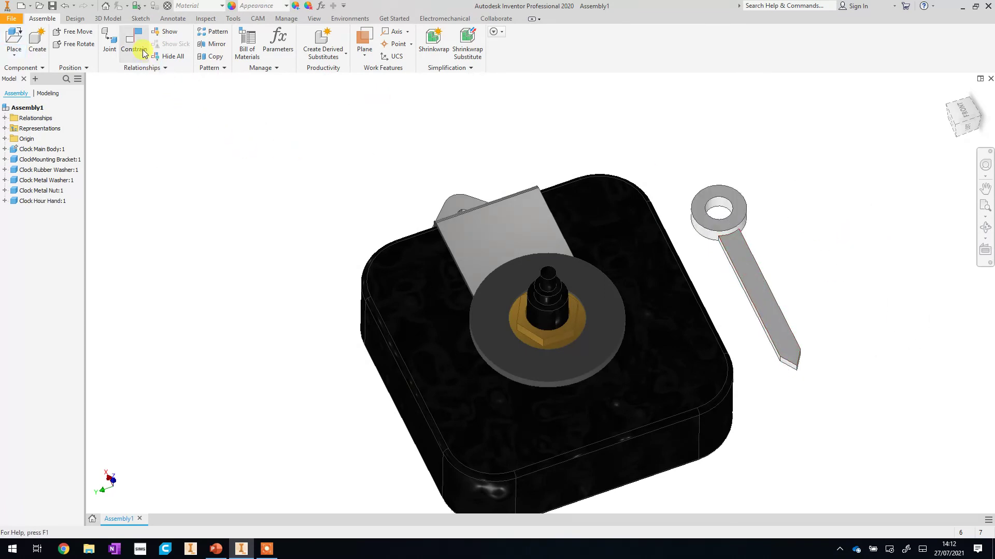
# Step: Constrain the hour hand's ring to the spindle shaft using the Opposed solution
pyautogui.click(714, 207)
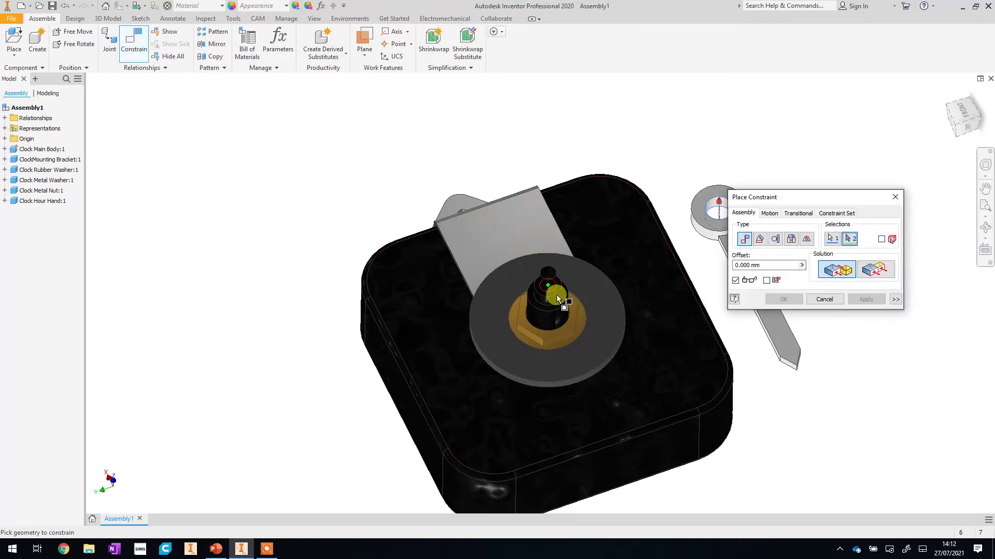
pyautogui.scroll(5, 553, 300)
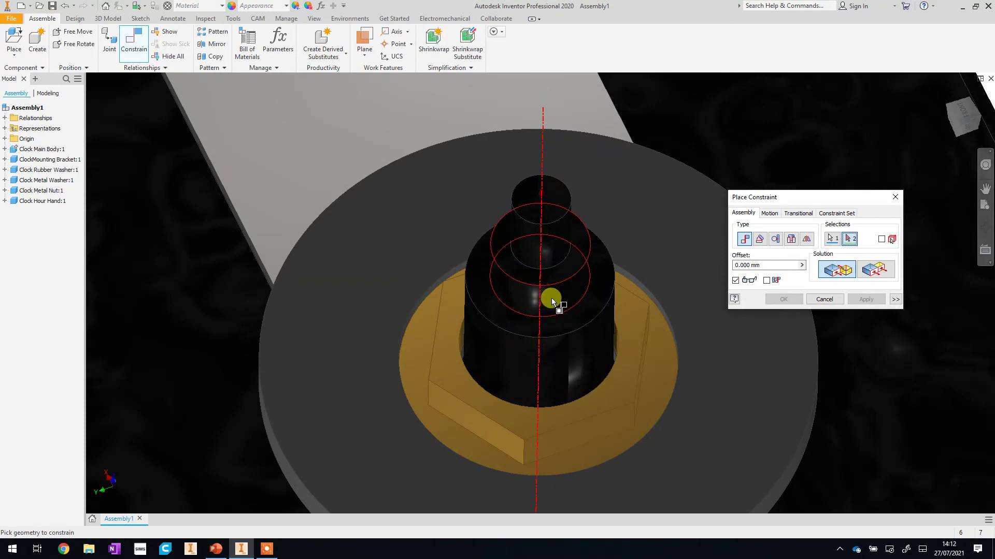
pyautogui.click(552, 294)
pyautogui.scroll(-5, 552, 296)
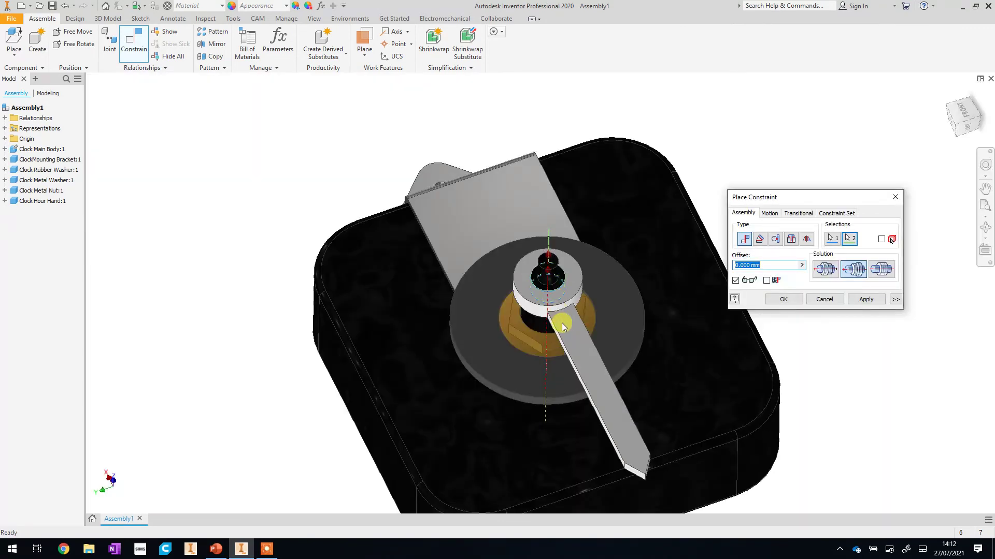
pyautogui.click(827, 274)
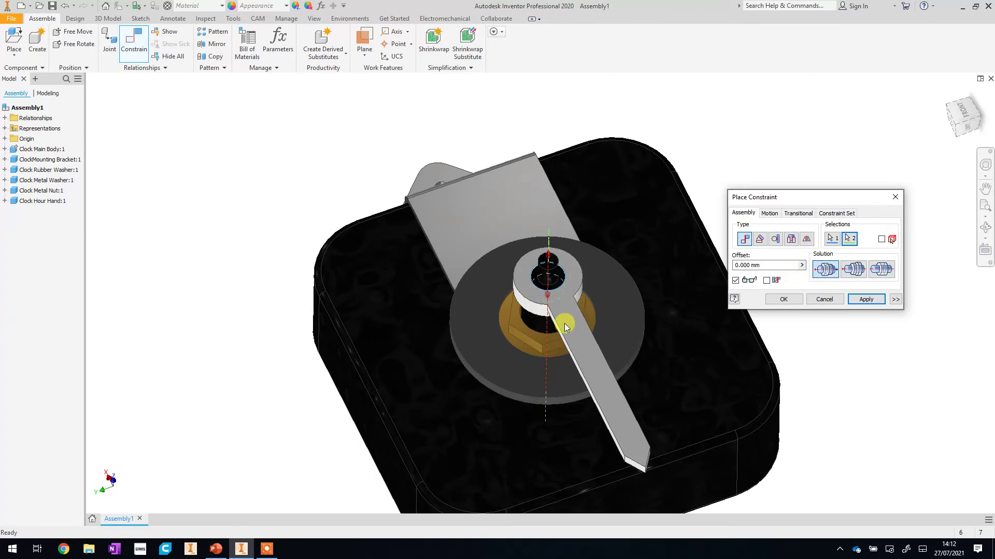
pyautogui.click(865, 299)
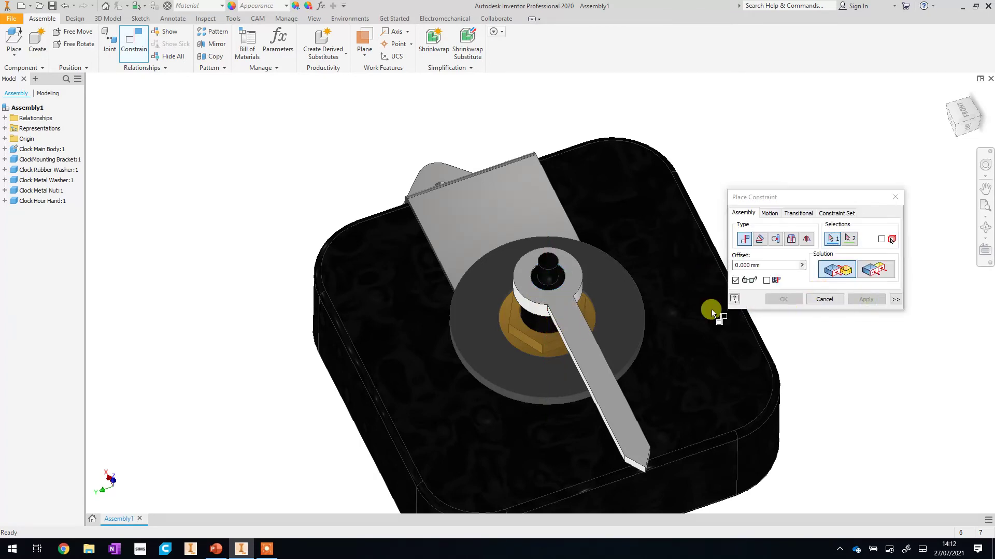
# Step: Constrain the hand's top face to the hole edge, accepting the conflict, then test-drag it on the spindle
pyautogui.scroll(5, 539, 291)
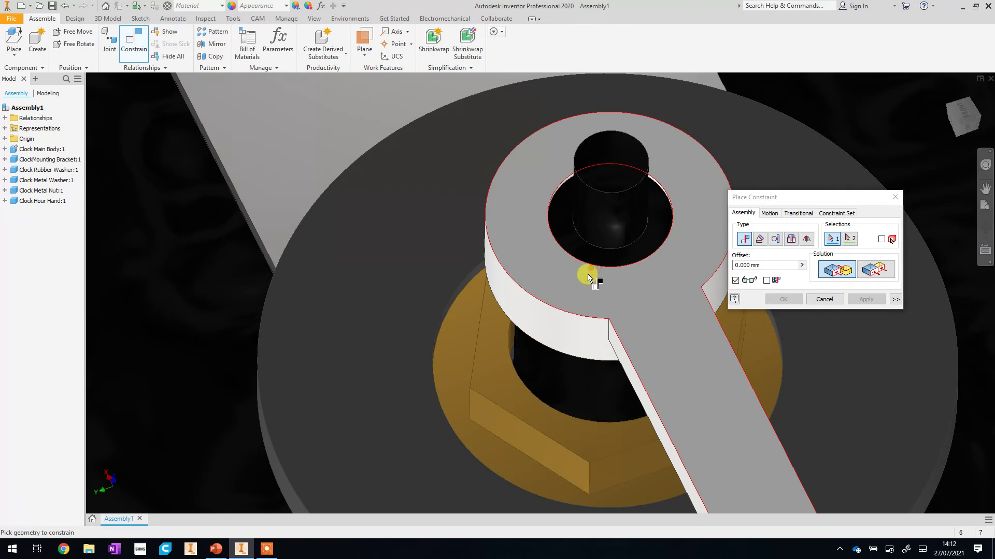
pyautogui.click(544, 270)
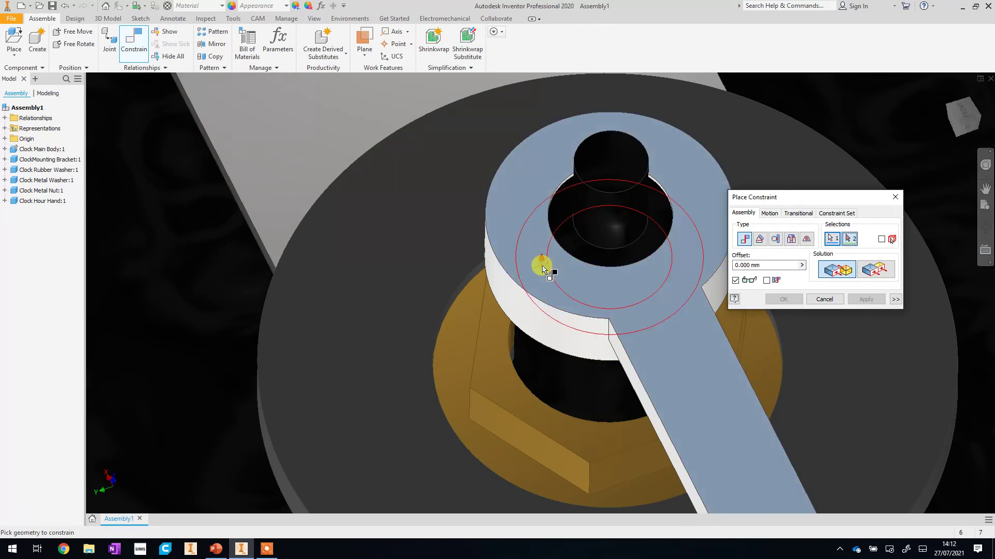
pyautogui.click(566, 235)
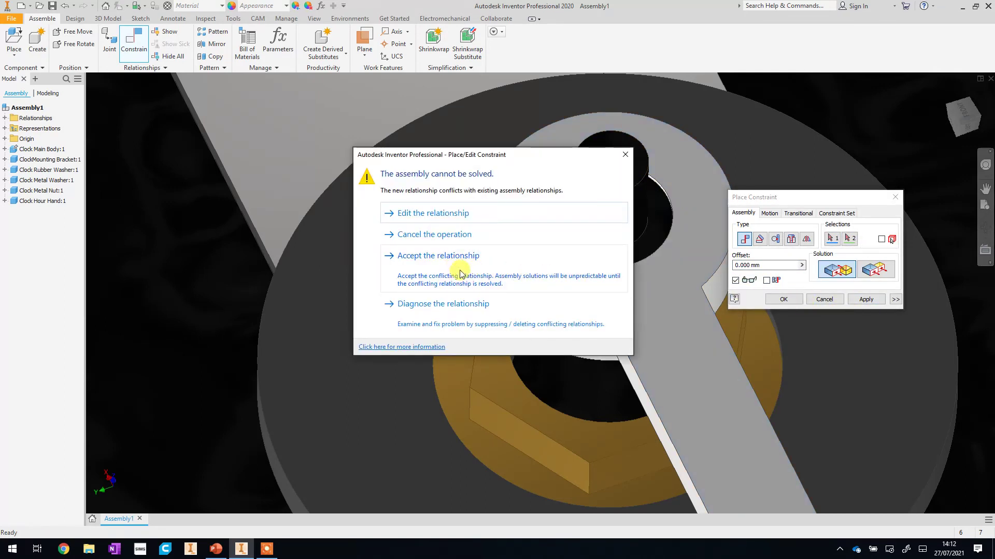
pyautogui.click(460, 273)
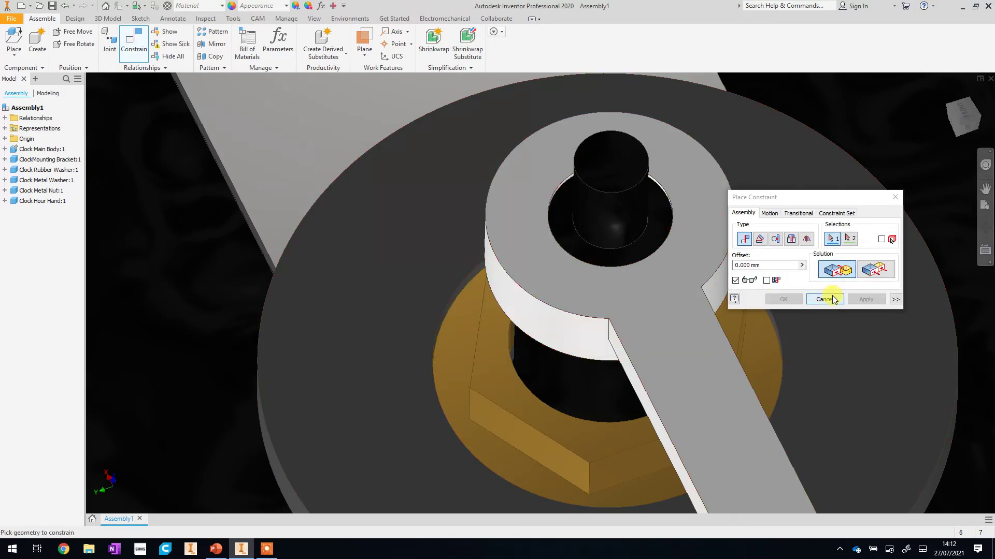
pyautogui.click(824, 299)
pyautogui.click(688, 340)
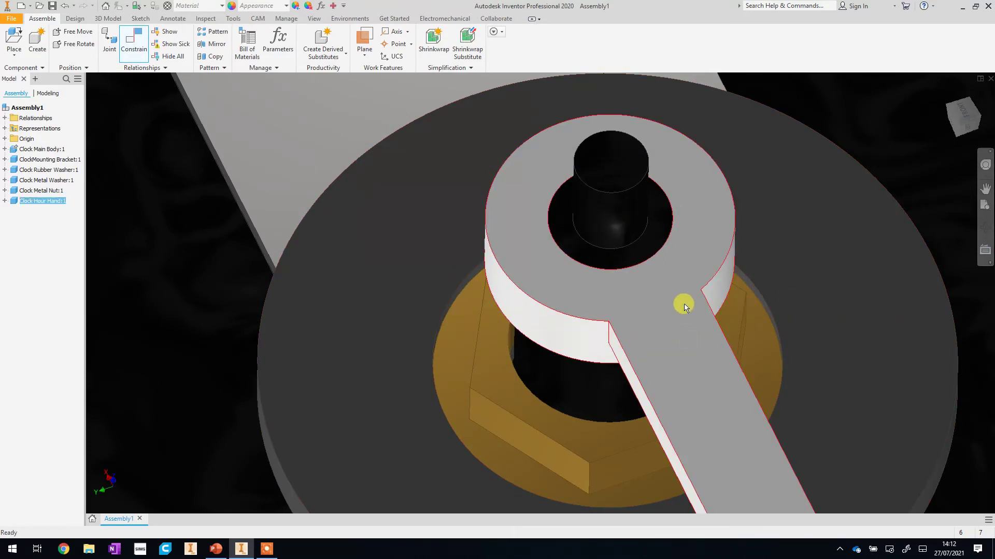
pyautogui.moveTo(684, 306); pyautogui.dragTo(575, 388)
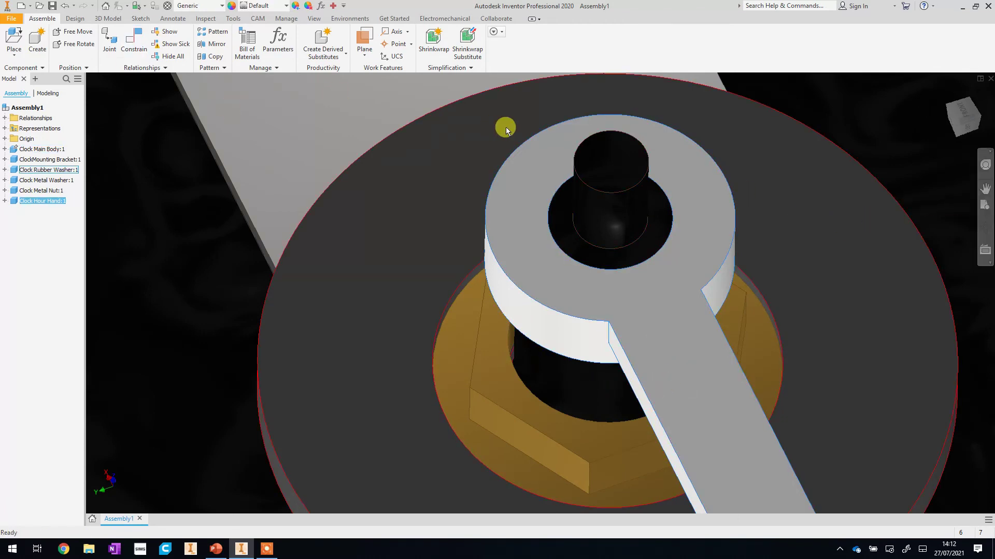
pyautogui.scroll(-10, 486, 166)
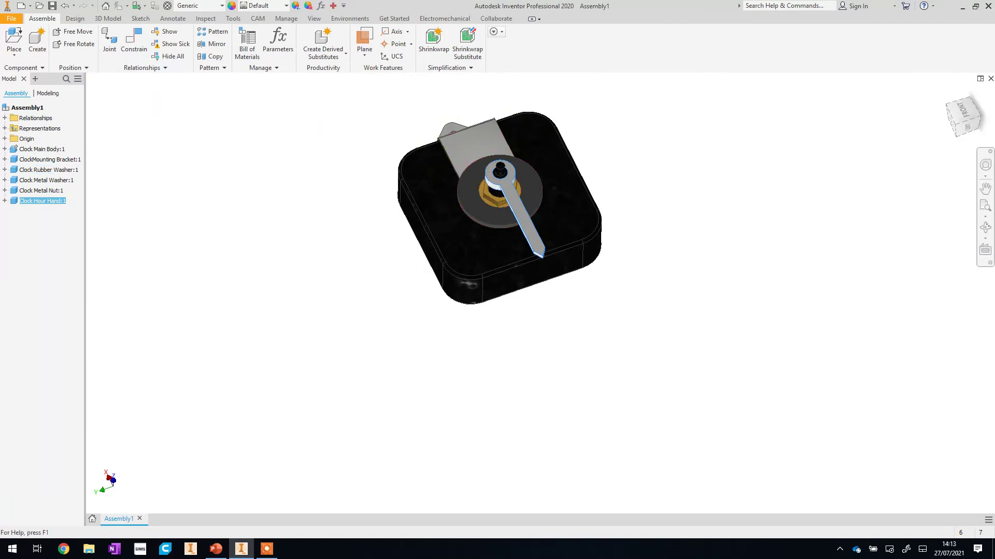
# Step: Place one Clock Minute Hand beside the clock body
pyautogui.press('p')
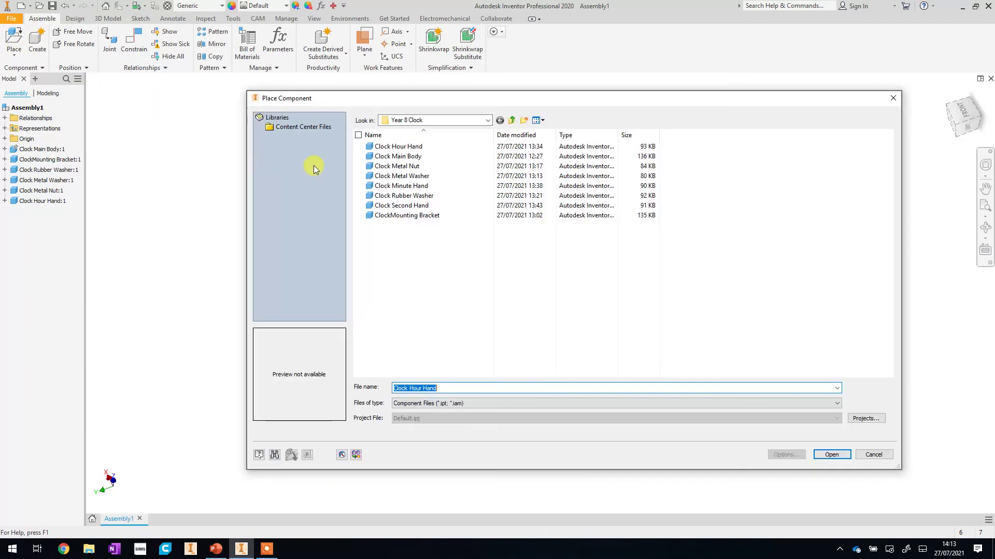
pyautogui.click(428, 185)
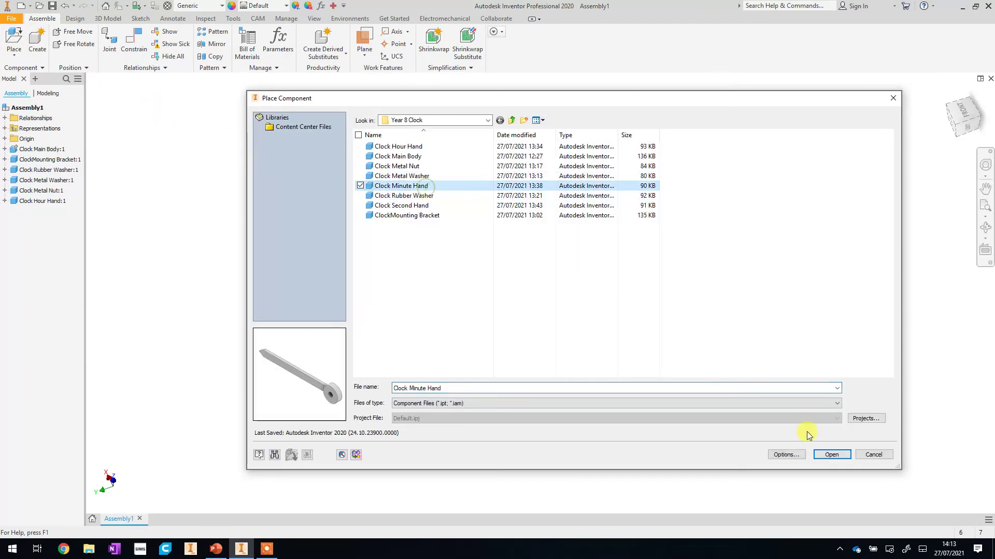
pyautogui.click(846, 460)
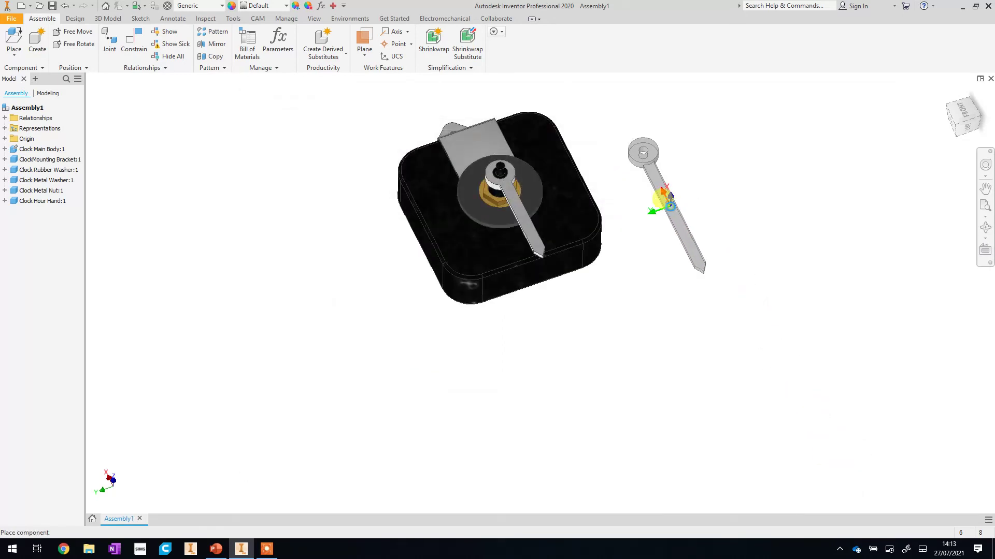
pyautogui.click(671, 210)
pyautogui.rightClick(254, 165)
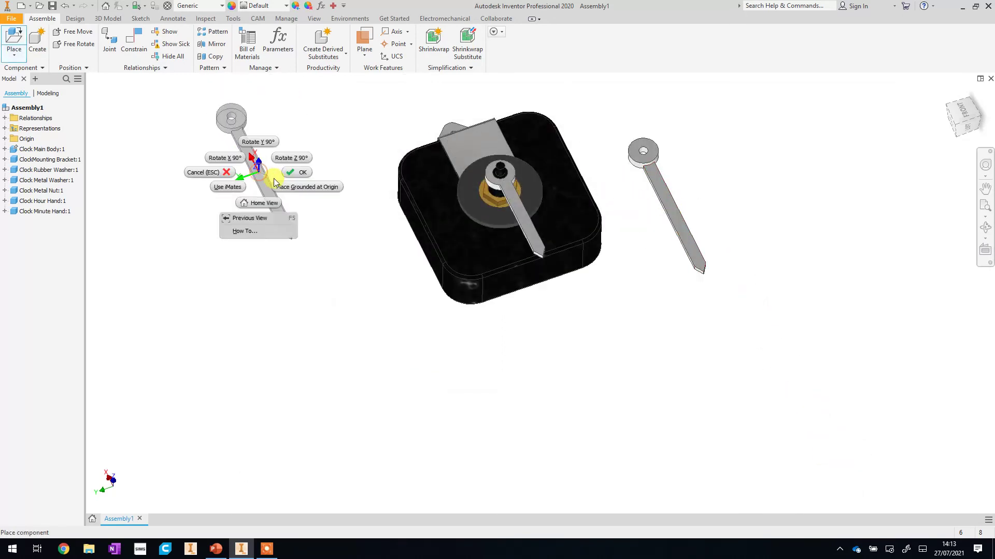
pyautogui.click(285, 178)
# Step: Mate the minute hand's hole edge to the hub's spindle hole, opposed, accepting the conflict
pyautogui.click(128, 44)
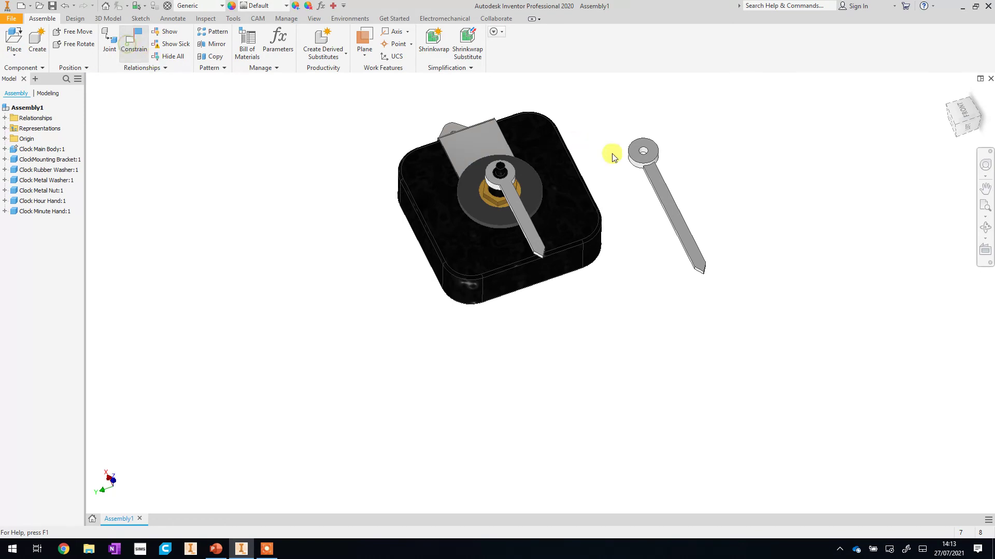
pyautogui.scroll(5, 605, 154)
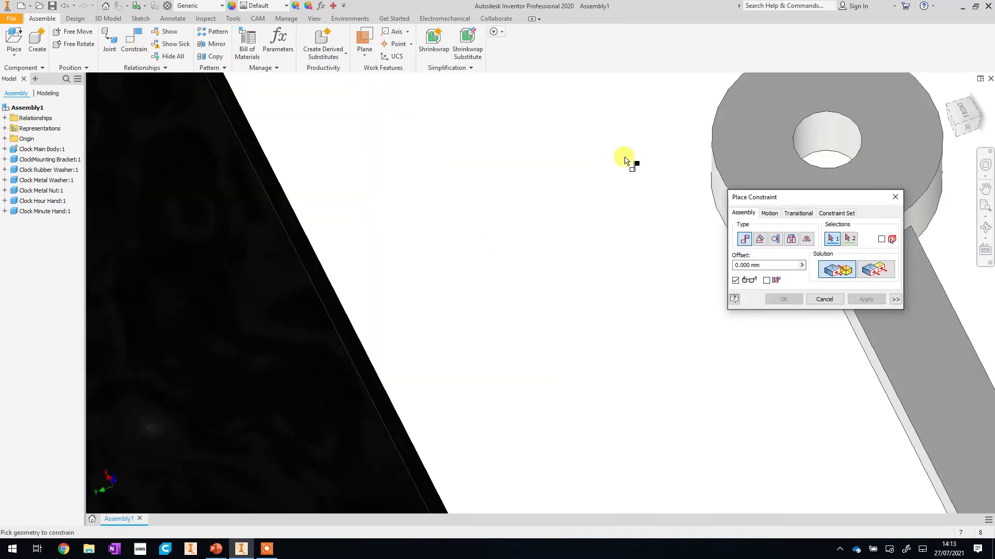
pyautogui.click(808, 140)
pyautogui.scroll(-5, 811, 139)
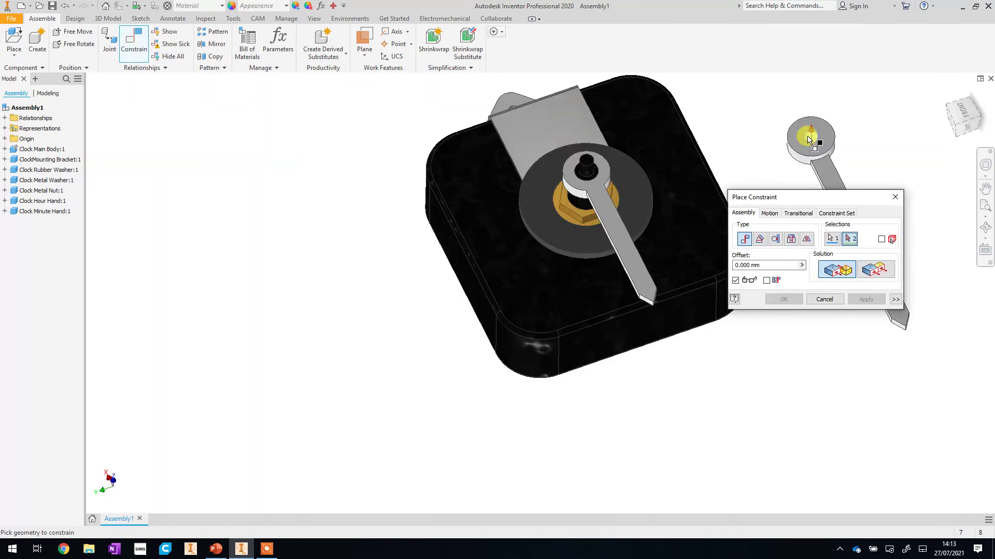
pyautogui.scroll(5, 567, 178)
pyautogui.scroll(3, 570, 181)
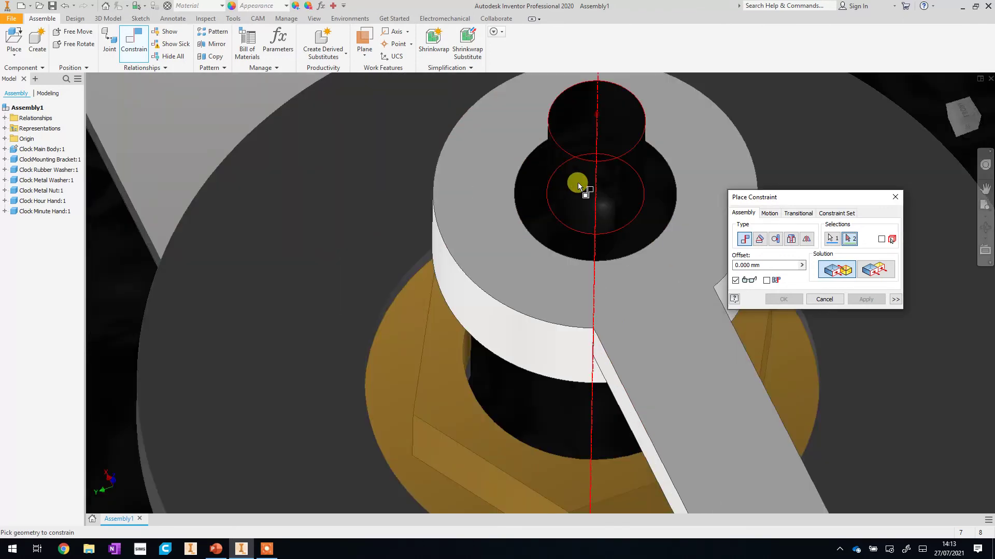
pyautogui.click(577, 182)
pyautogui.scroll(-5, 579, 185)
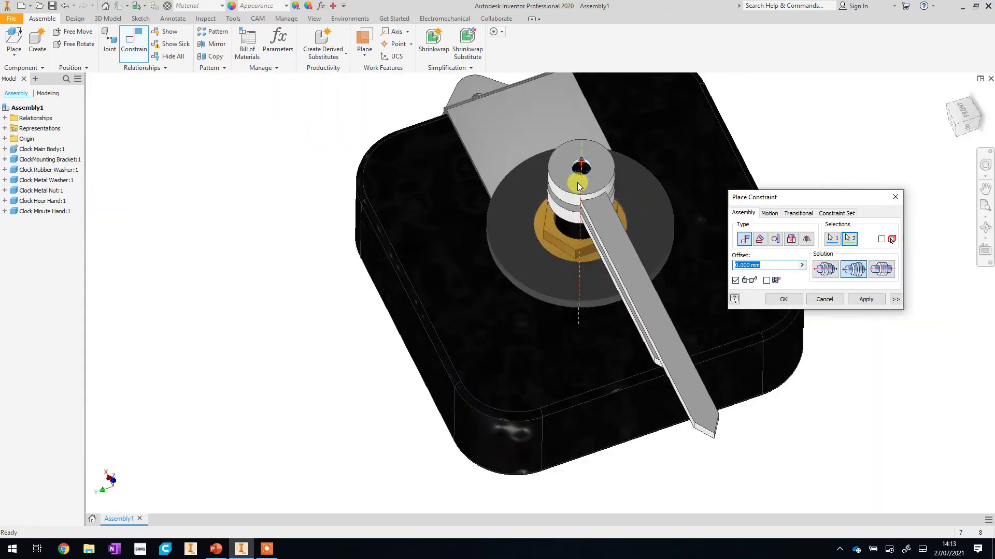
pyautogui.click(824, 270)
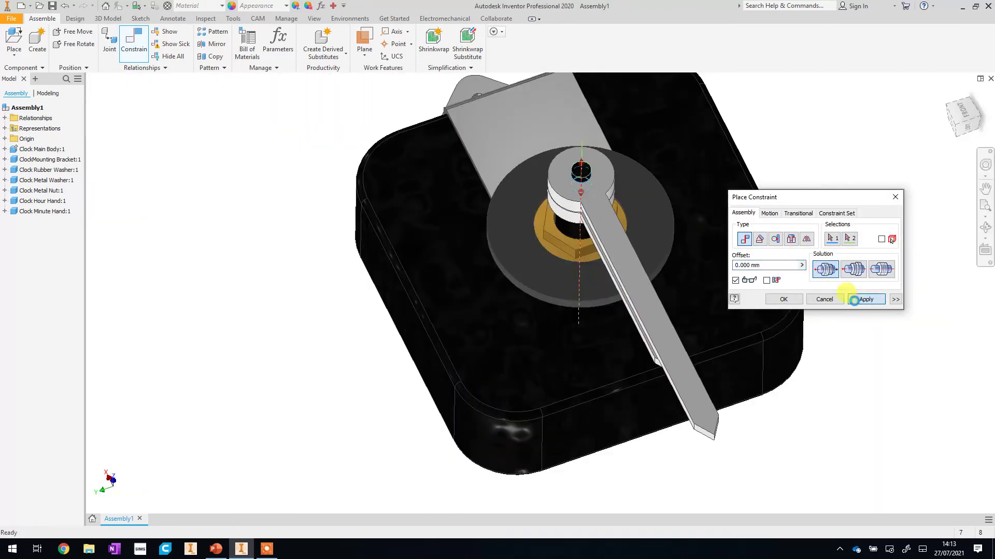
pyautogui.click(854, 300)
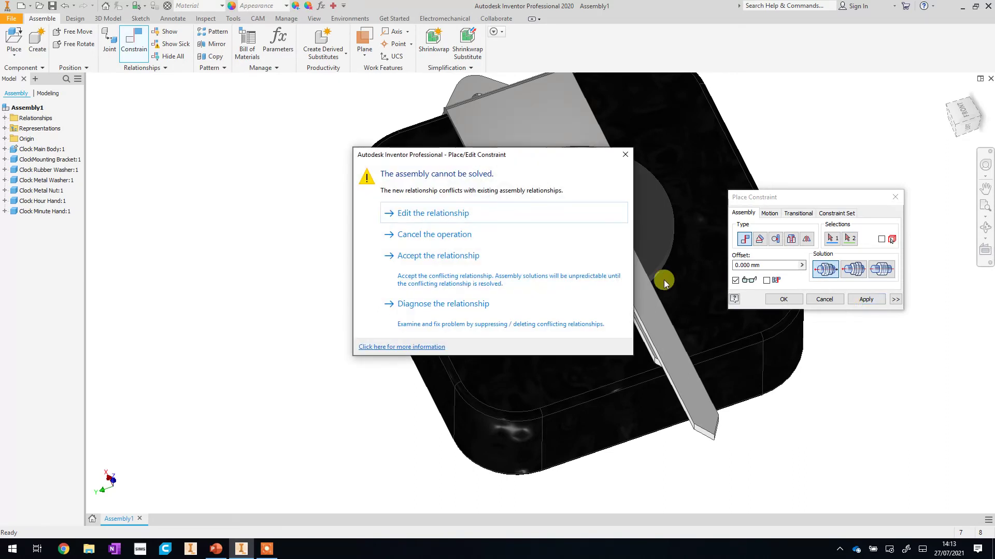
pyautogui.click(427, 257)
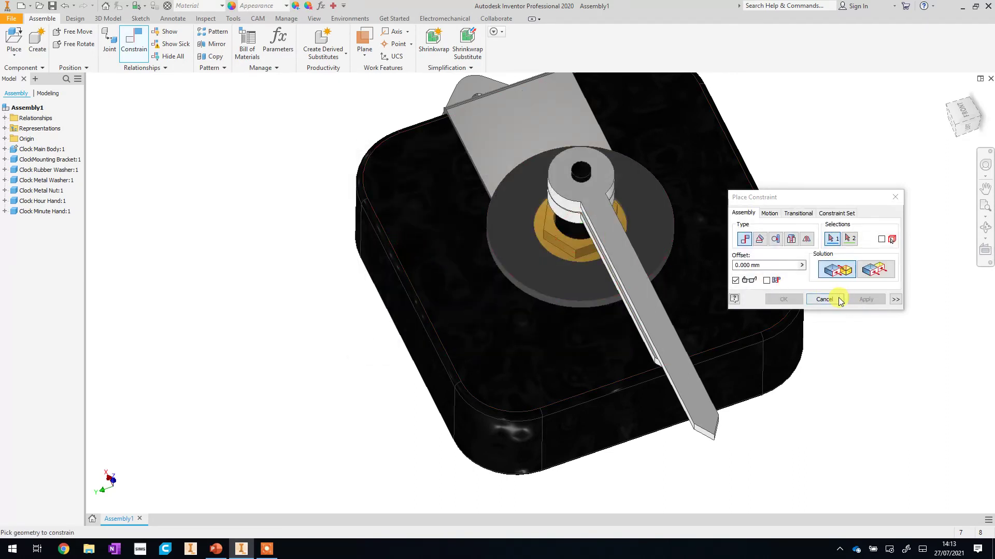
pyautogui.click(825, 300)
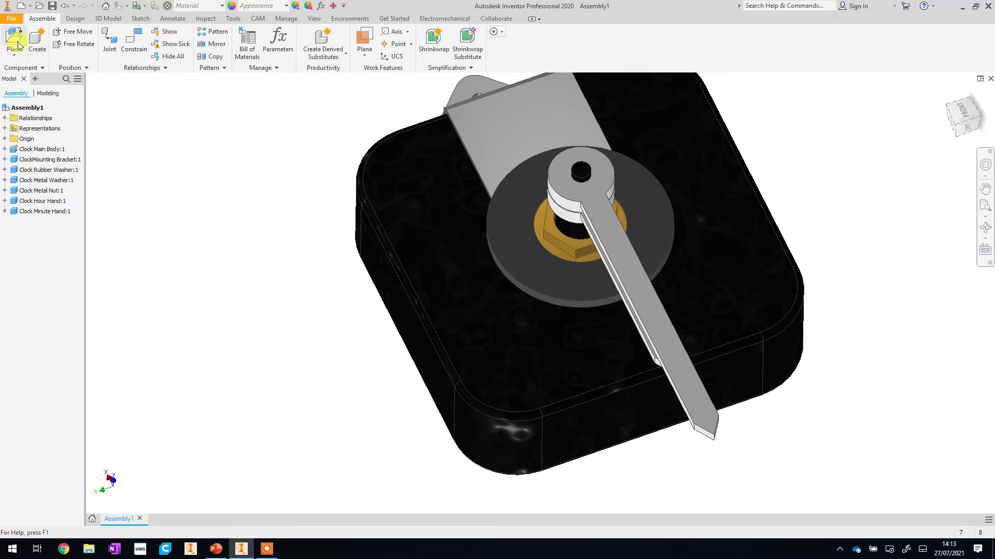
# Step: Place a Clock Second Hand to the right of the clock
pyautogui.press('p')
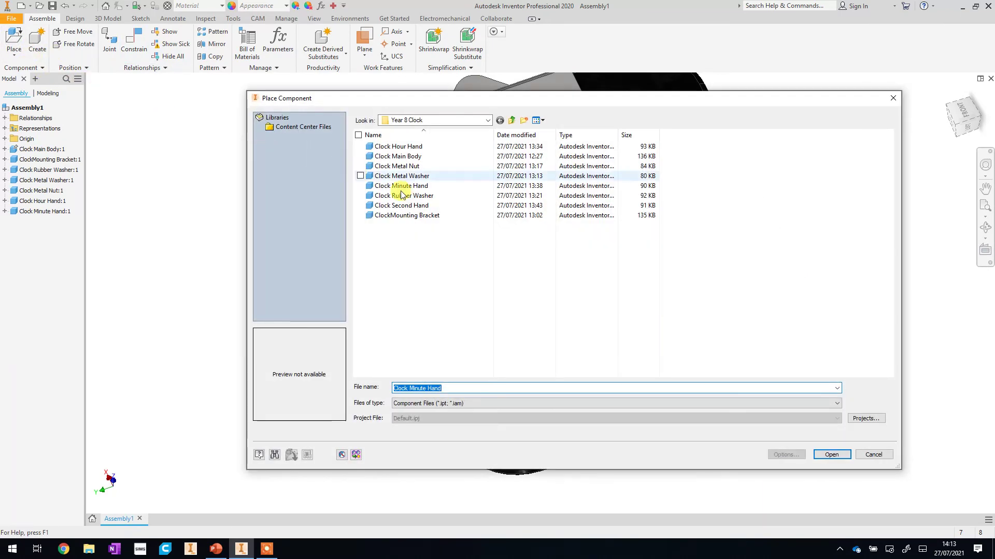
pyautogui.click(443, 206)
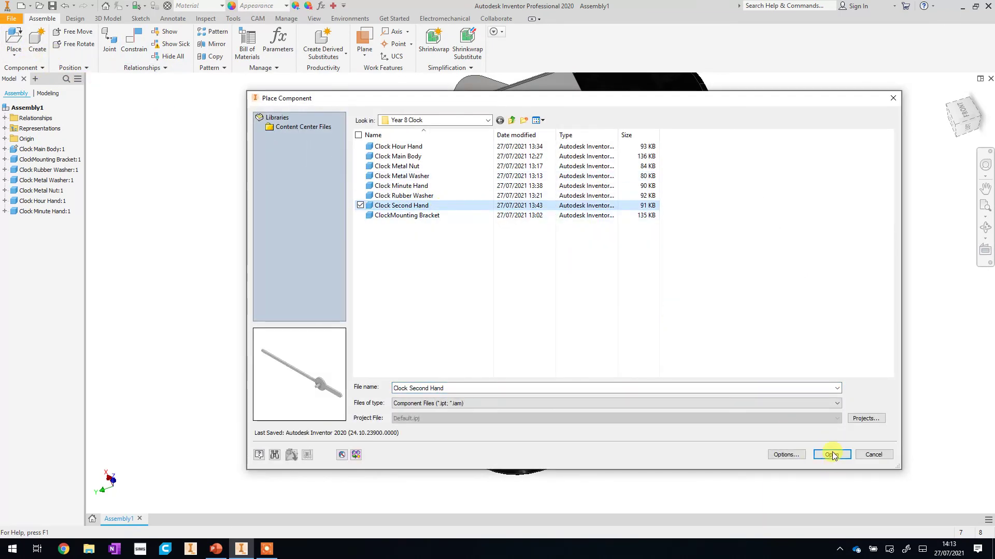
pyautogui.click(831, 455)
pyautogui.click(845, 234)
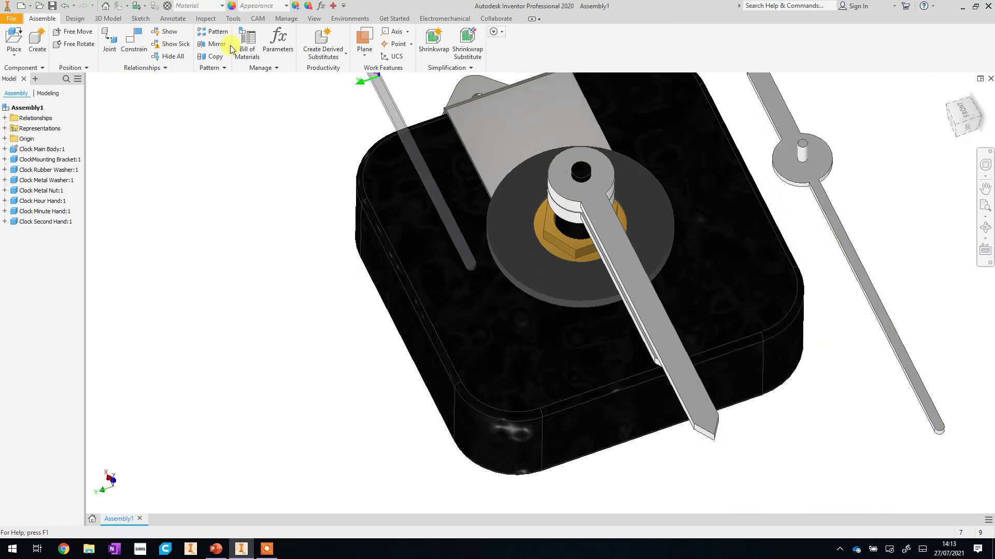
# Step: Constrain the second hand's pin to the minute hand's hole, opposed, accepting the conflict
pyautogui.click(127, 44)
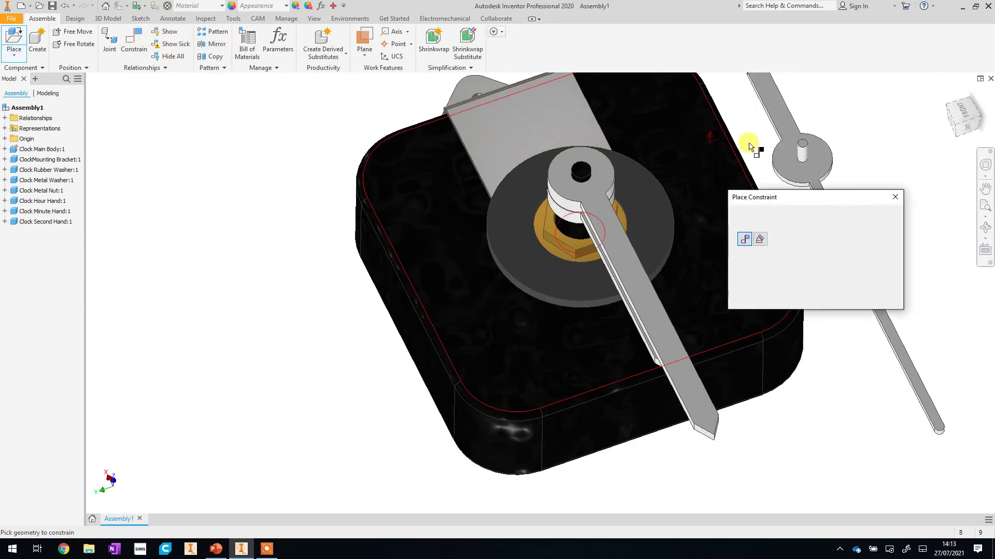
pyautogui.click(803, 154)
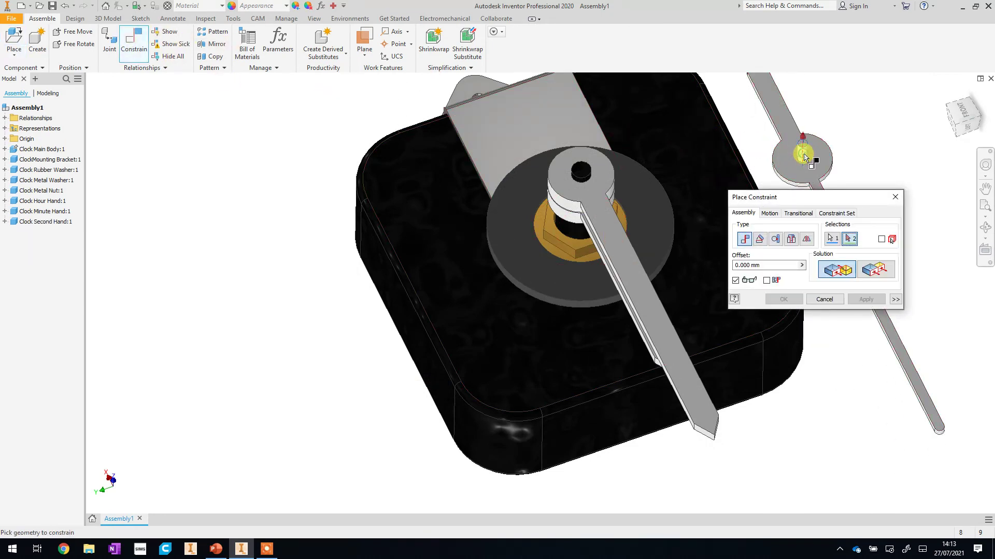
pyautogui.scroll(-1, 583, 182)
pyautogui.scroll(-3, 584, 182)
pyautogui.click(580, 178)
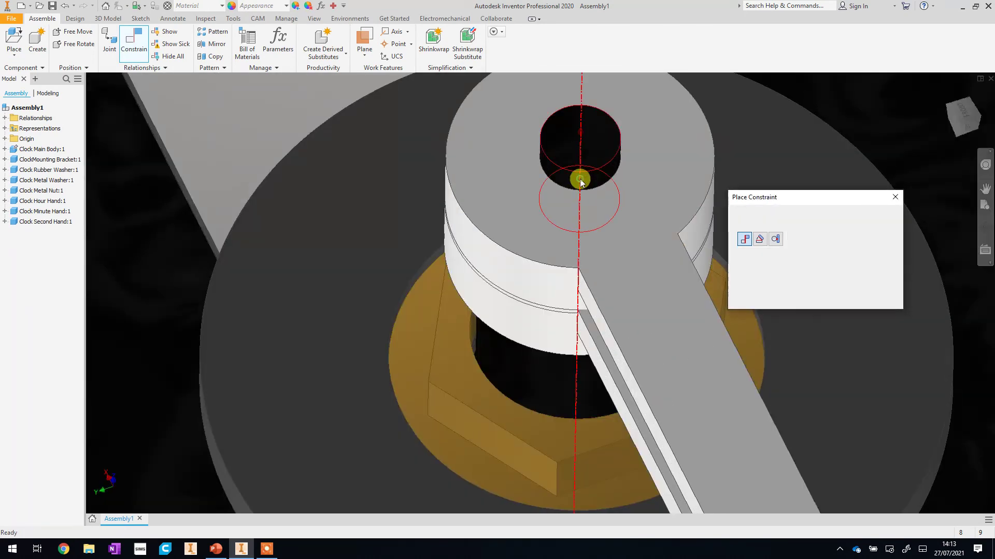
pyautogui.scroll(4, 583, 182)
pyautogui.click(824, 269)
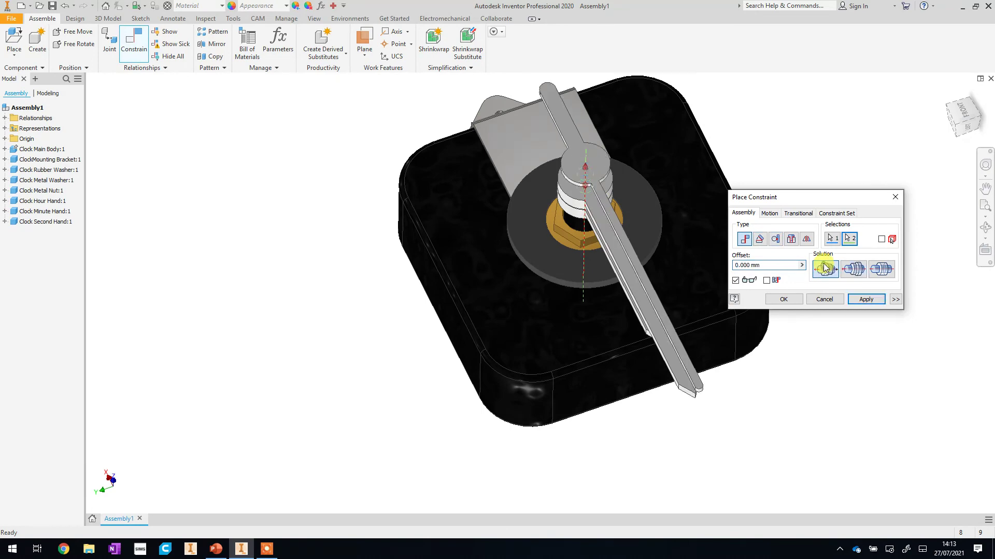
pyautogui.click(860, 299)
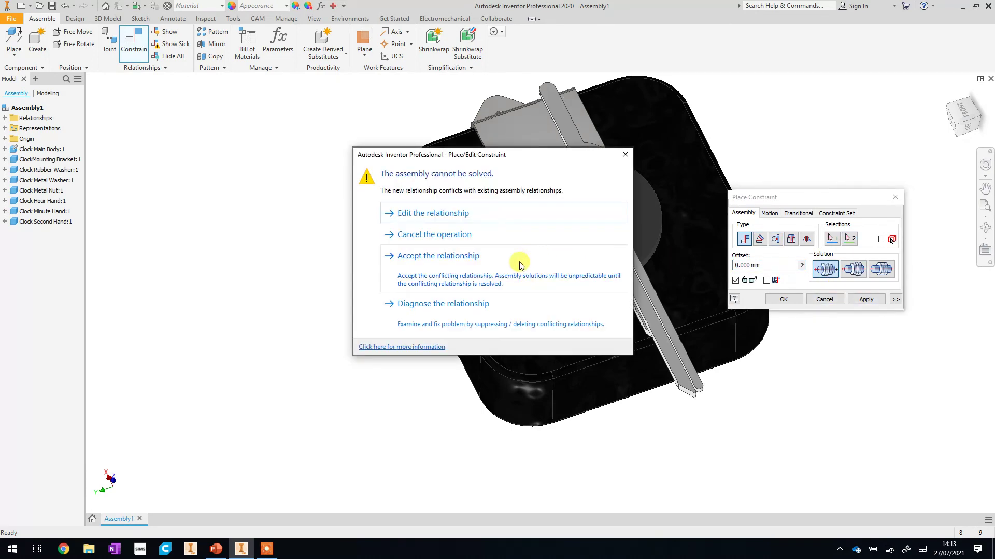
pyautogui.click(490, 274)
pyautogui.click(895, 196)
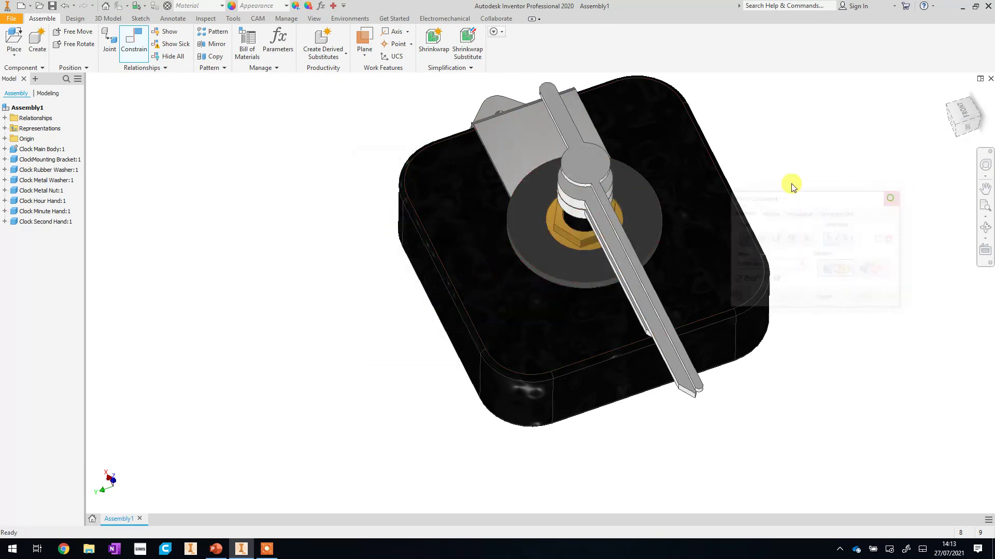
# Step: Mate the second hand's underside face against the mating surface, accepting the conflicting constraint
pyautogui.moveTo(787, 186); pyautogui.dragTo(823, 170, button='middle')
pyautogui.click(985, 227)
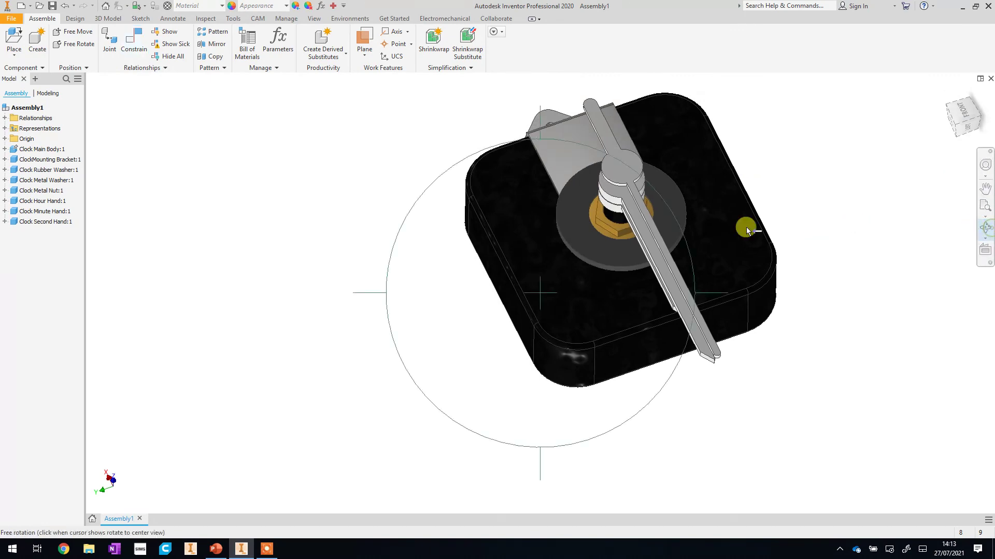
pyautogui.moveTo(744, 202); pyautogui.dragTo(706, 204)
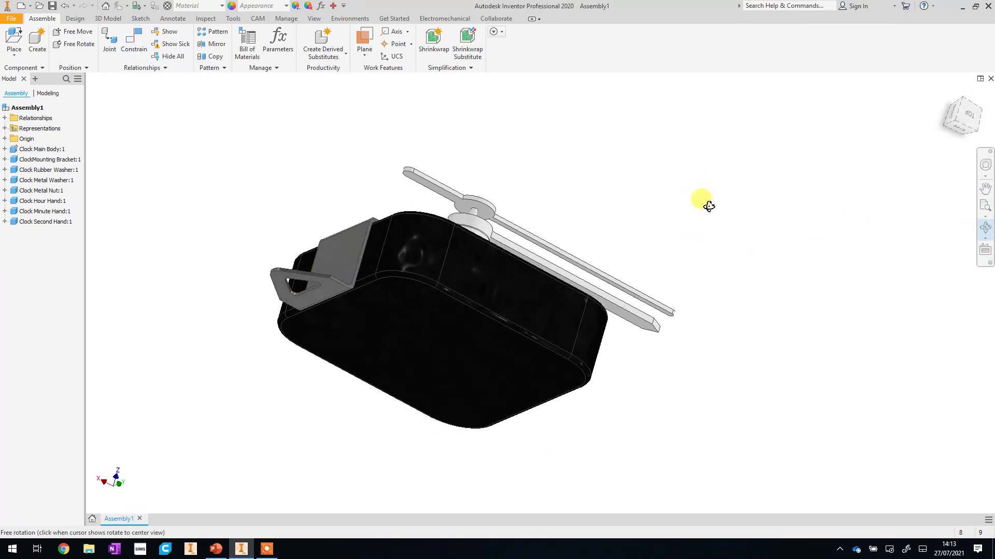
pyautogui.scroll(5, 473, 195)
pyautogui.moveTo(445, 199); pyautogui.dragTo(252, 74)
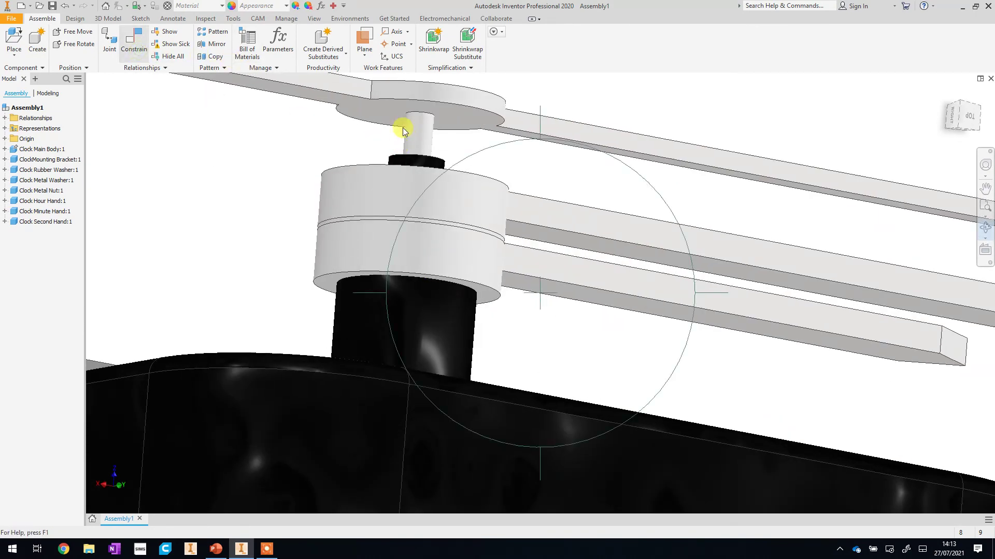
pyautogui.press('c')
pyautogui.click(386, 110)
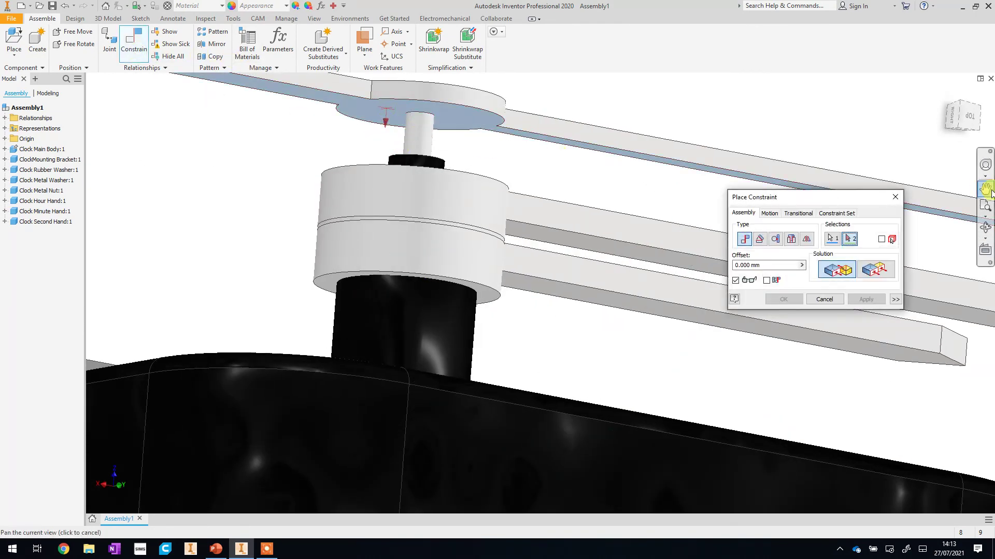
pyautogui.click(986, 227)
pyautogui.moveTo(440, 151); pyautogui.dragTo(492, 224)
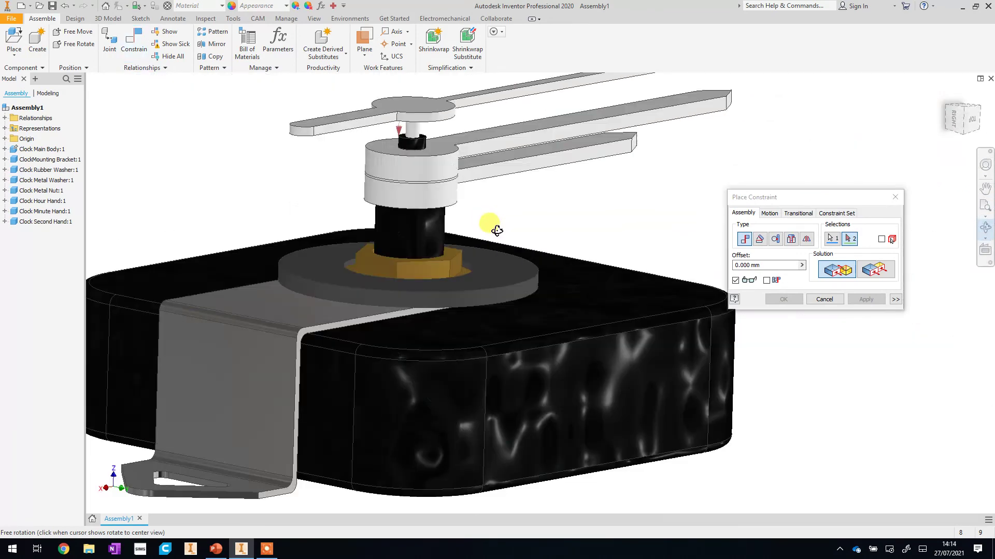
pyautogui.click(401, 113)
pyautogui.scroll(8, 396, 129)
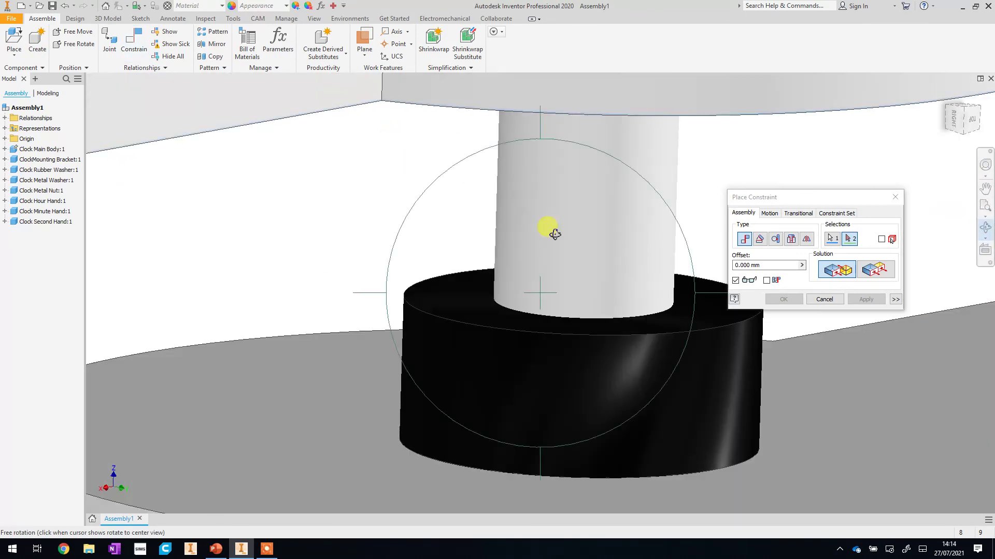
pyautogui.click(850, 240)
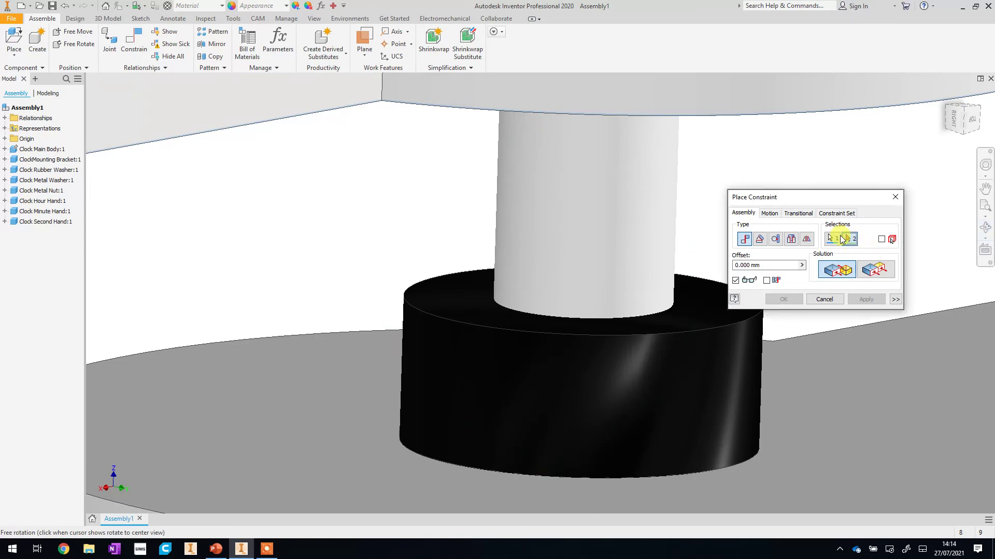
pyautogui.click(676, 327)
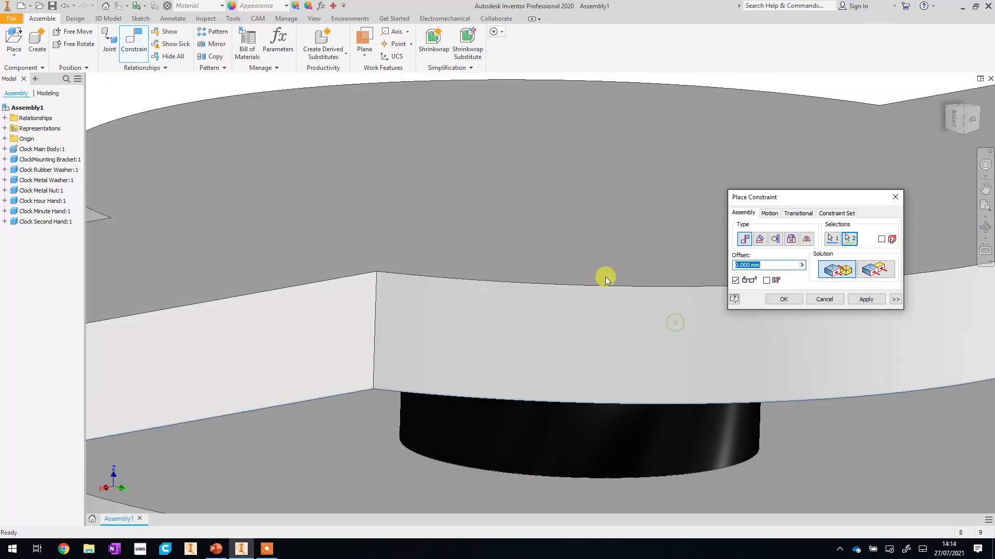
pyautogui.click(865, 299)
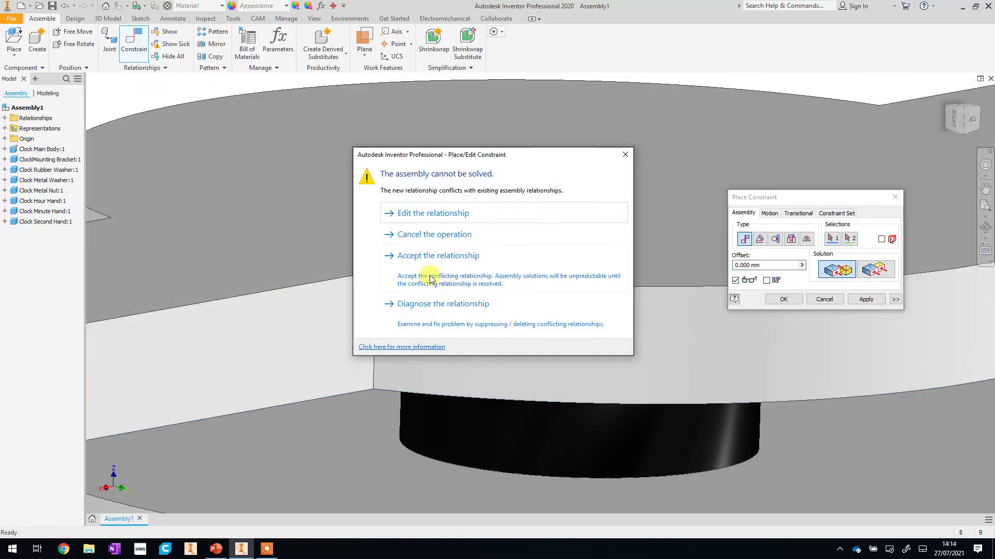
pyautogui.click(429, 273)
pyautogui.click(895, 198)
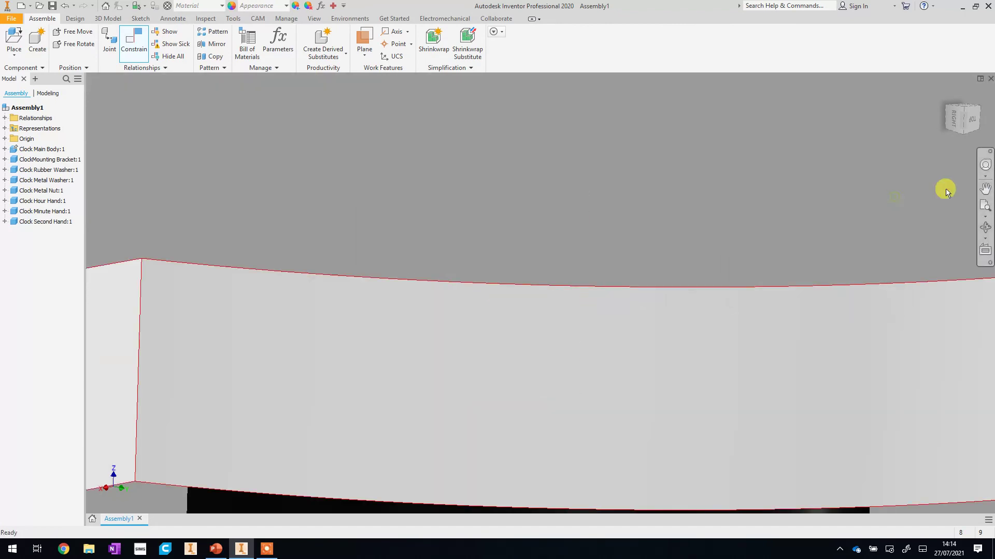
# Step: Return to the home isometric view and orbit the clock to a new angle
pyautogui.click(962, 111)
pyautogui.click(986, 228)
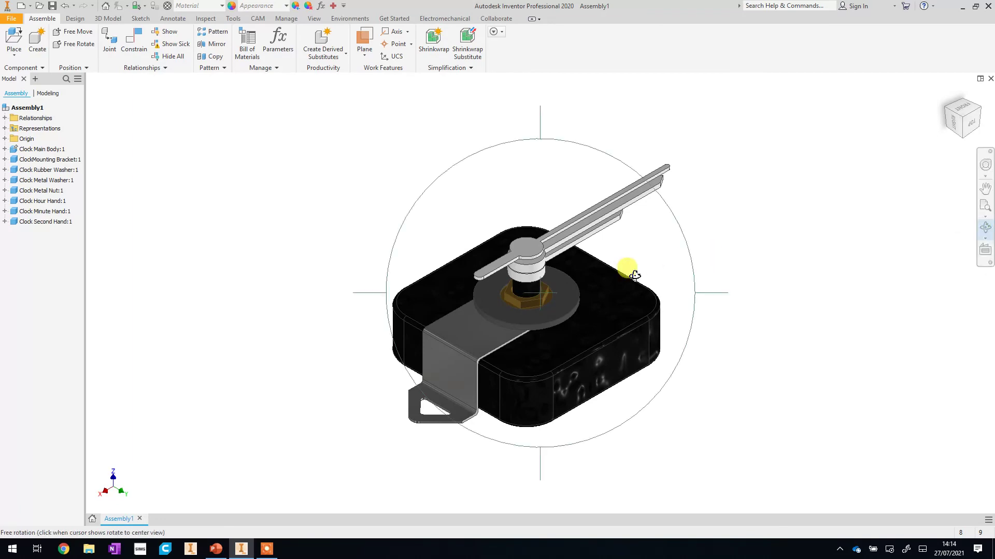
pyautogui.moveTo(629, 268); pyautogui.dragTo(497, 334)
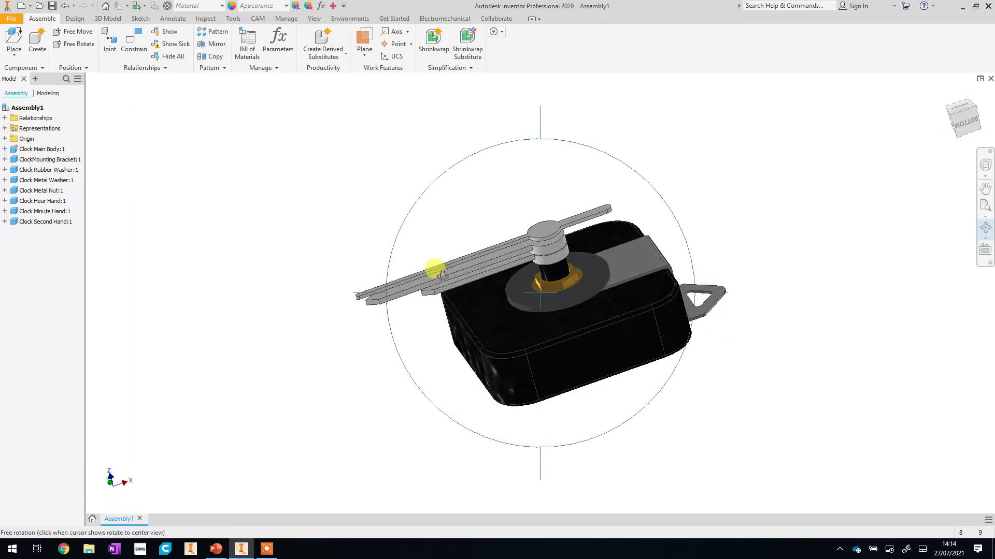
pyautogui.rightClick(479, 234)
pyautogui.click(512, 243)
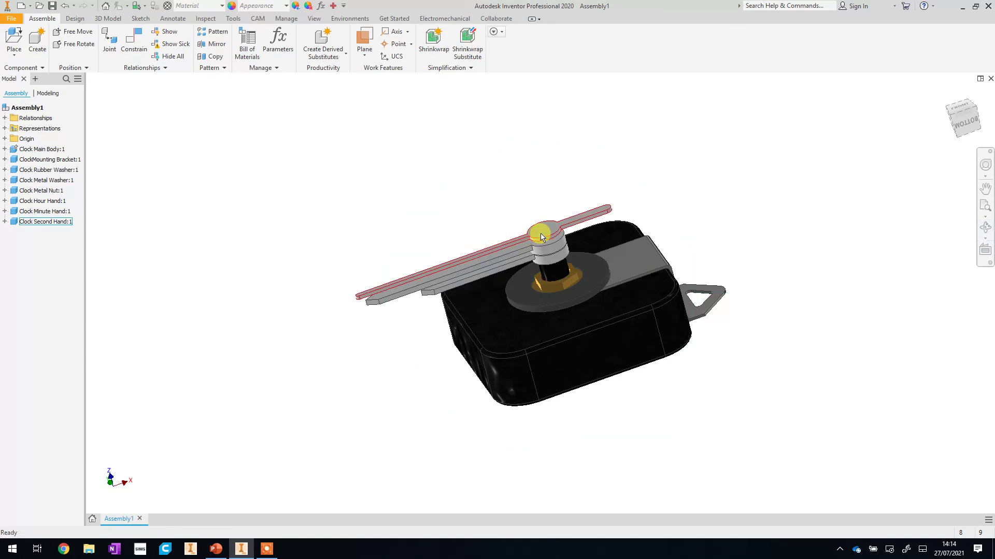
# Step: Give the second hand the Smooth - Red appearance
pyautogui.click(285, 5)
pyautogui.click(286, 5)
pyautogui.click(286, 5)
pyautogui.scroll(2, 280, 98)
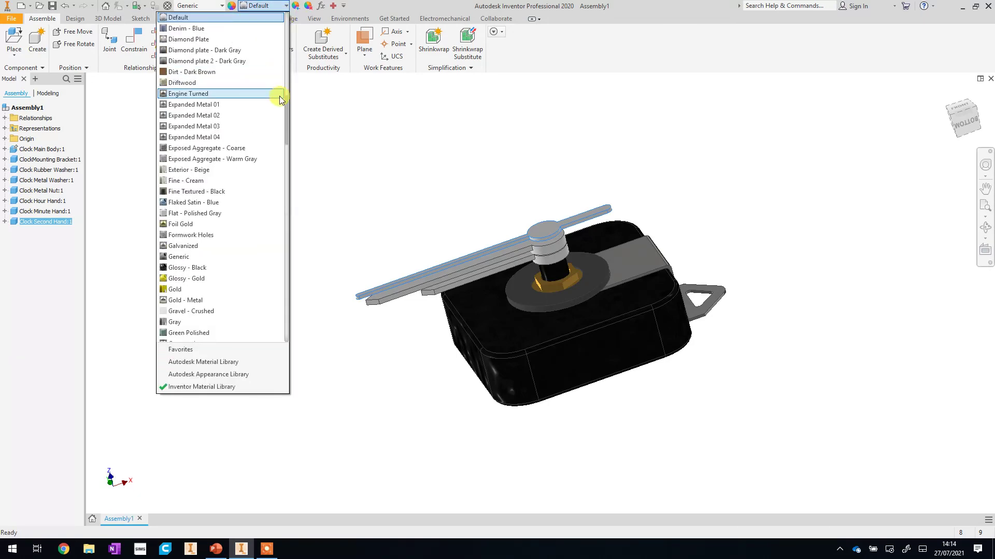
pyautogui.scroll(-15, 275, 259)
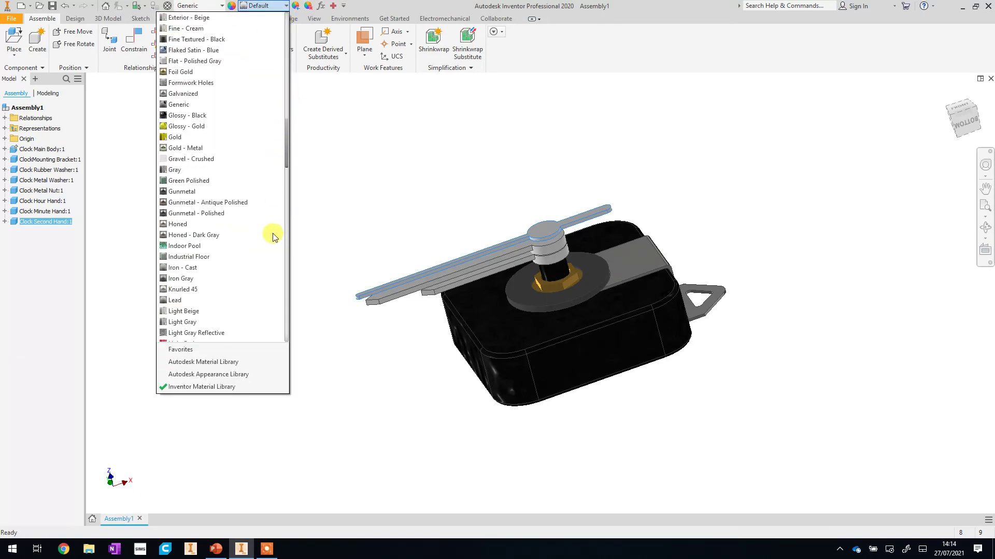
pyautogui.scroll(-7, 200, 261)
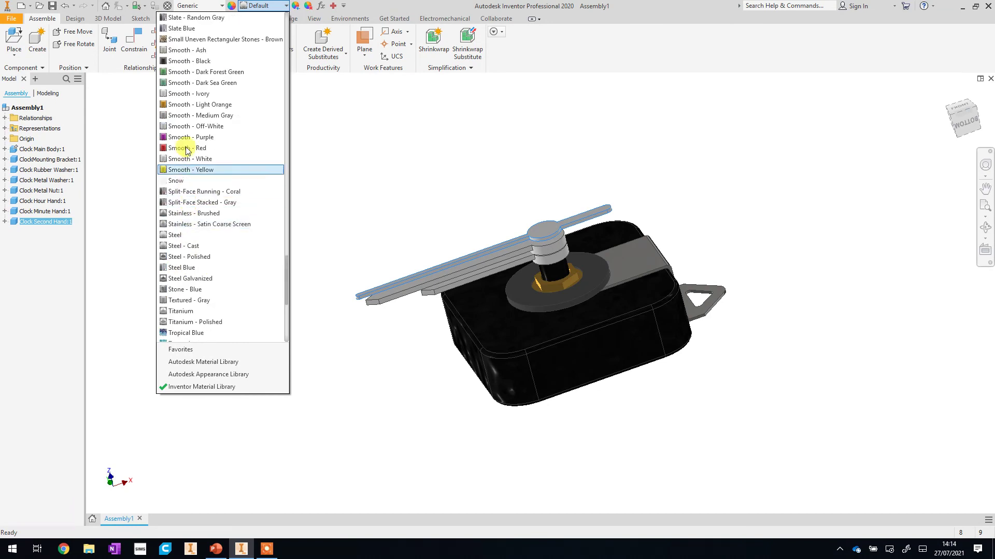
pyautogui.click(202, 149)
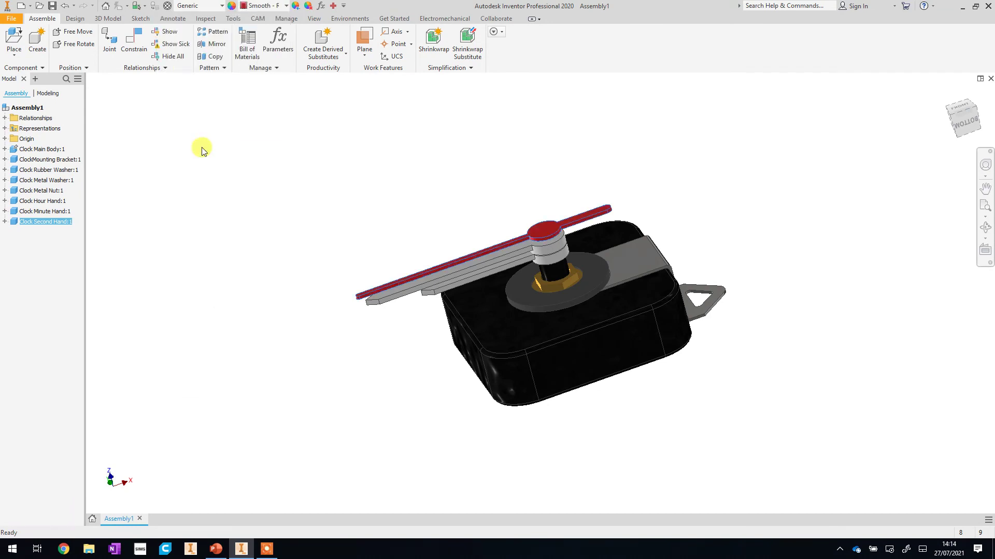
pyautogui.click(518, 166)
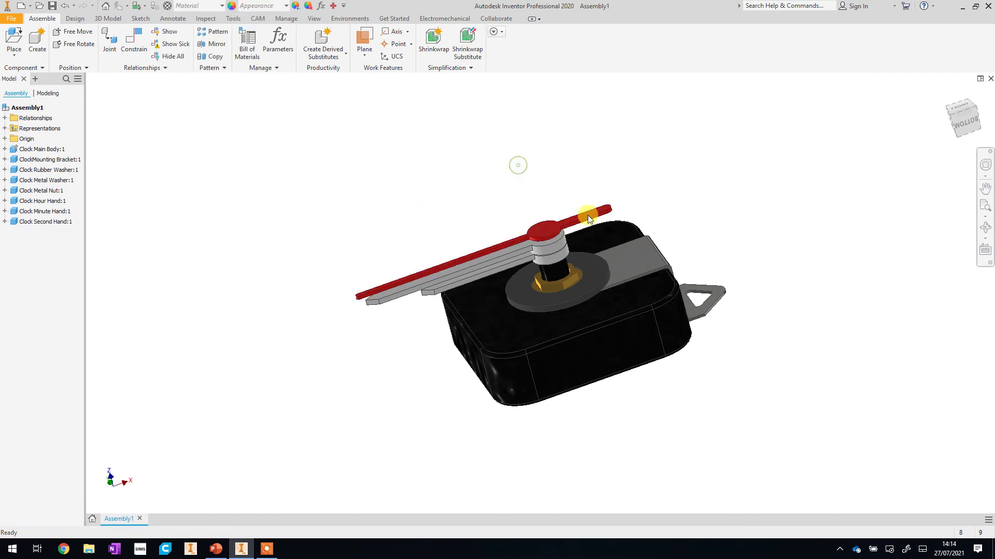
# Step: Make the minute hand Blue - Wall Paint - Glossy
pyautogui.click(510, 256)
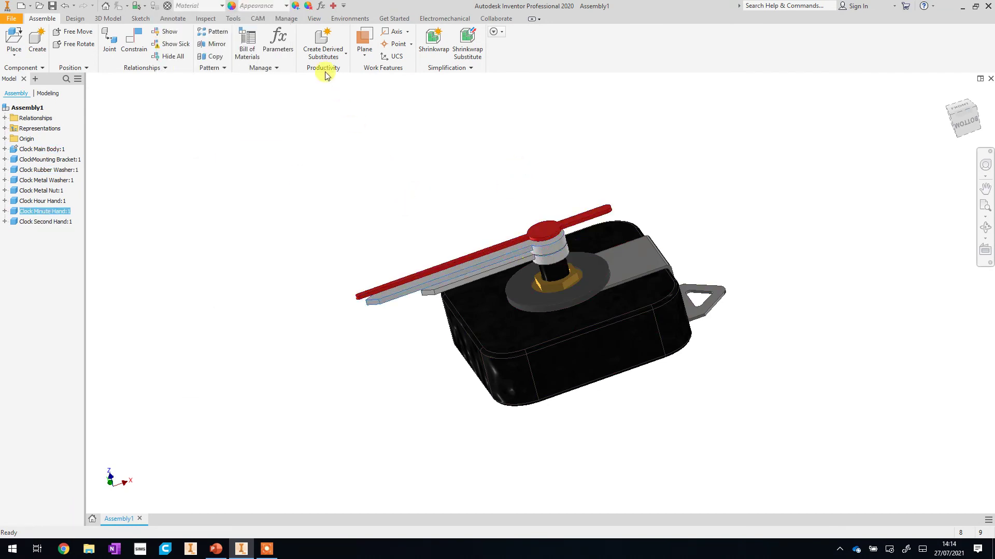
pyautogui.click(286, 6)
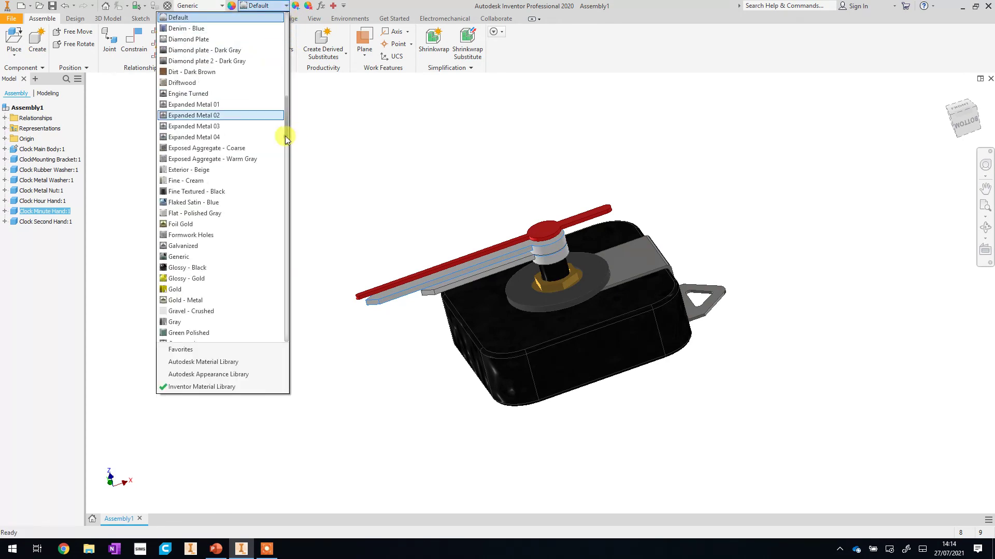
pyautogui.scroll(1, 285, 130)
pyautogui.scroll(2, 284, 114)
pyautogui.scroll(2, 284, 108)
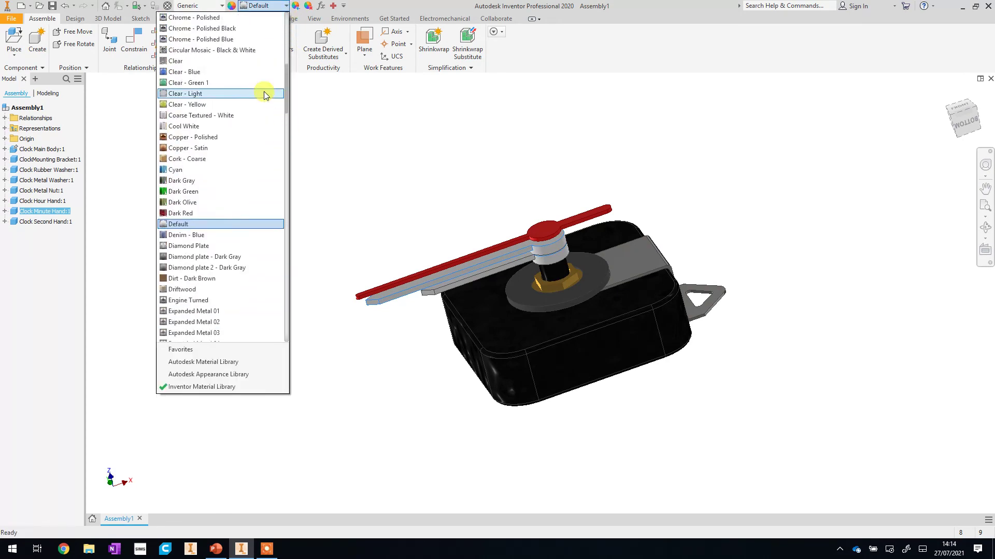
pyautogui.moveTo(285, 102); pyautogui.dragTo(288, 44)
pyautogui.click(215, 213)
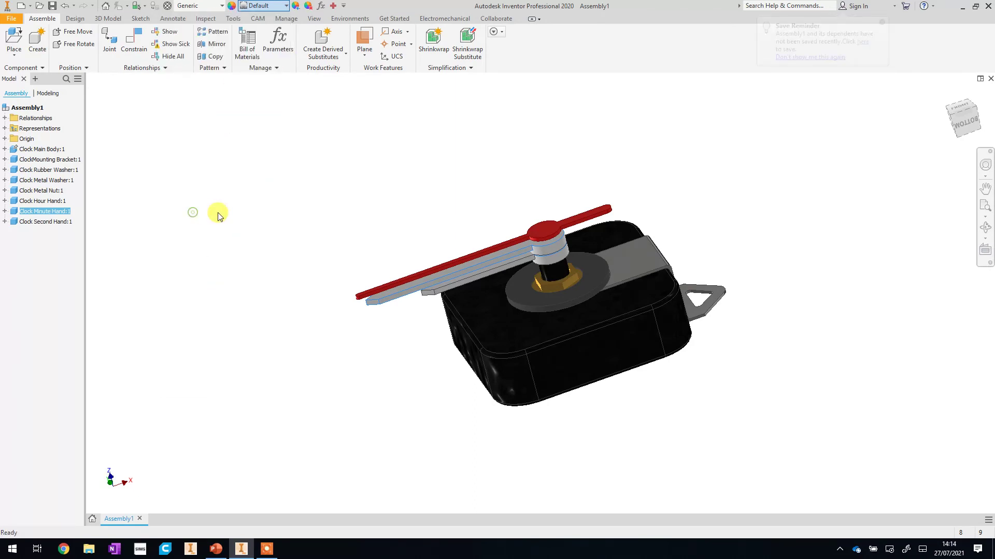
# Step: Make the hour hand Blue - Wall Paint - Glossy and orbit to face the hands
pyautogui.click(472, 281)
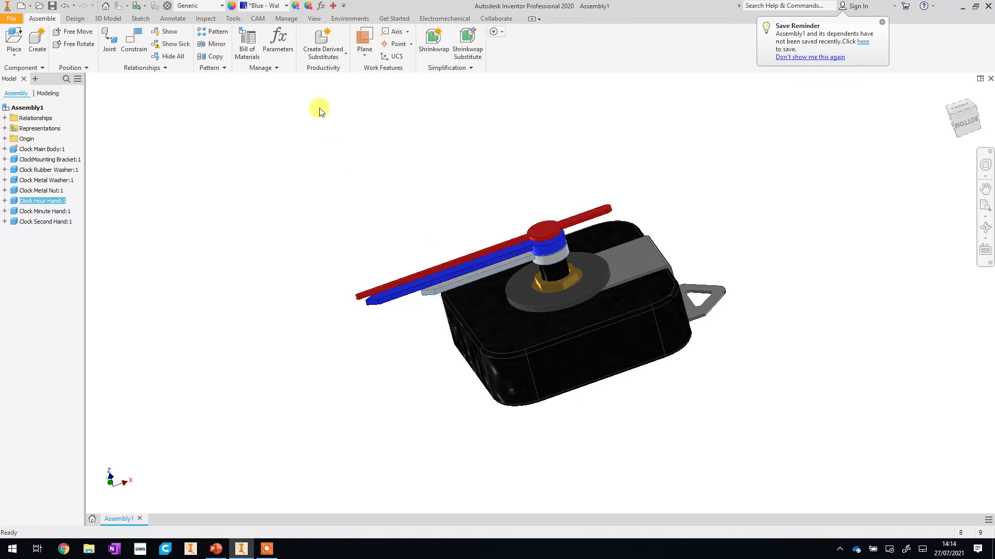
pyautogui.click(286, 7)
pyautogui.click(286, 7)
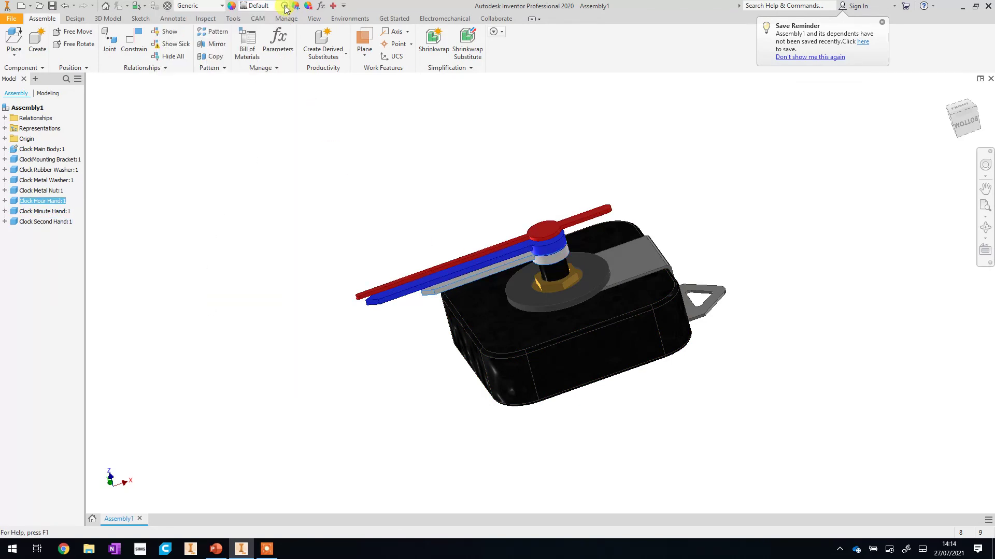
pyautogui.click(286, 7)
pyautogui.moveTo(285, 109); pyautogui.dragTo(286, 55)
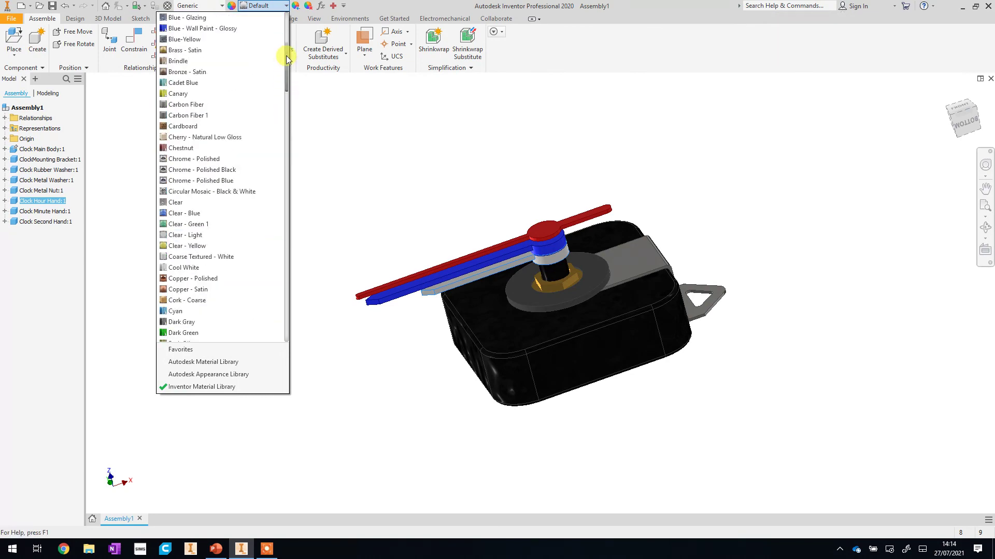
pyautogui.click(209, 29)
pyautogui.click(422, 127)
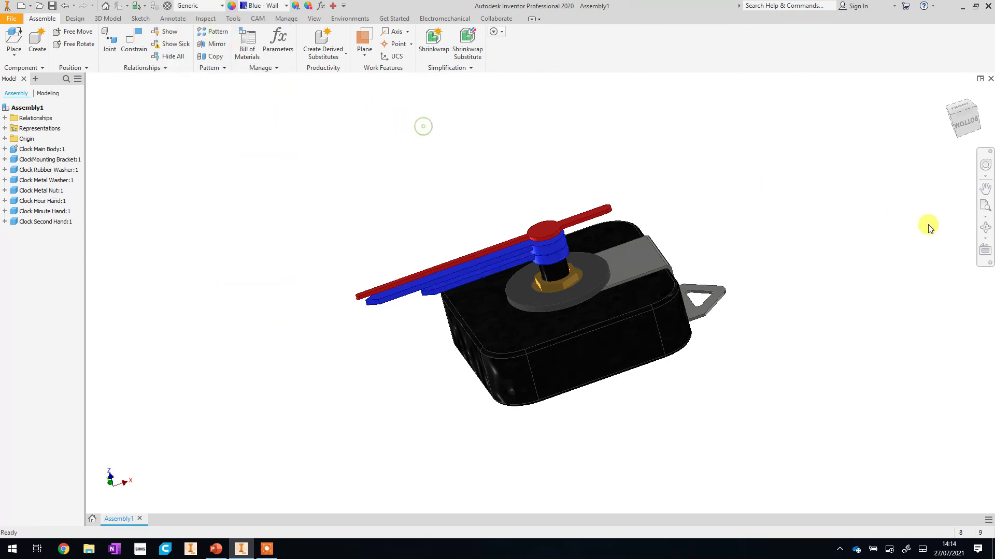
pyautogui.click(986, 227)
pyautogui.moveTo(665, 234); pyautogui.dragTo(648, 283)
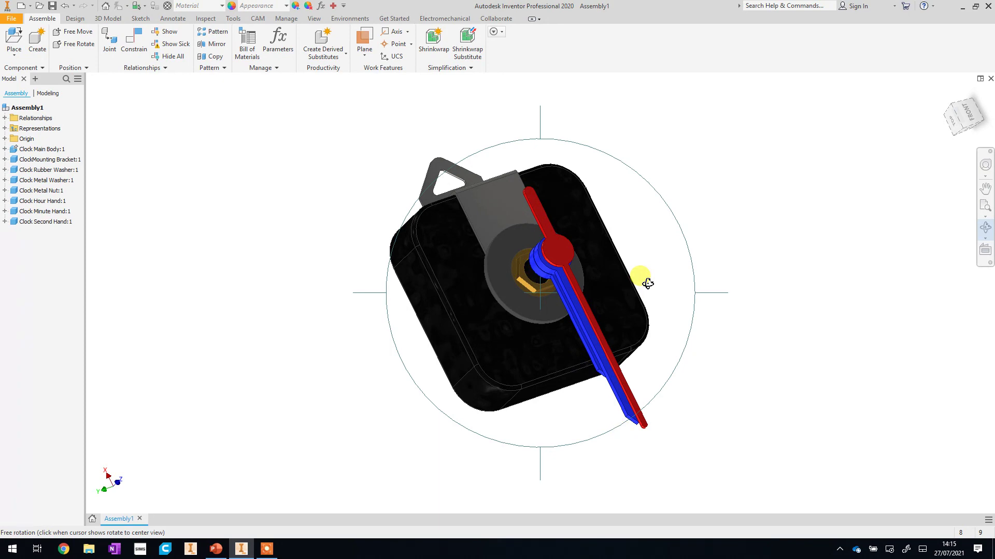
pyautogui.rightClick(577, 150)
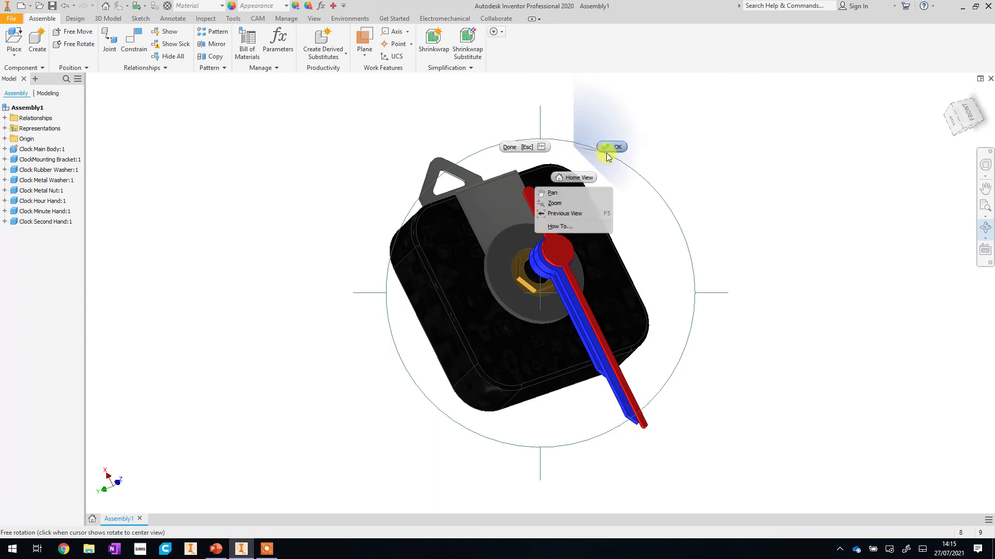
pyautogui.click(575, 179)
pyautogui.click(596, 346)
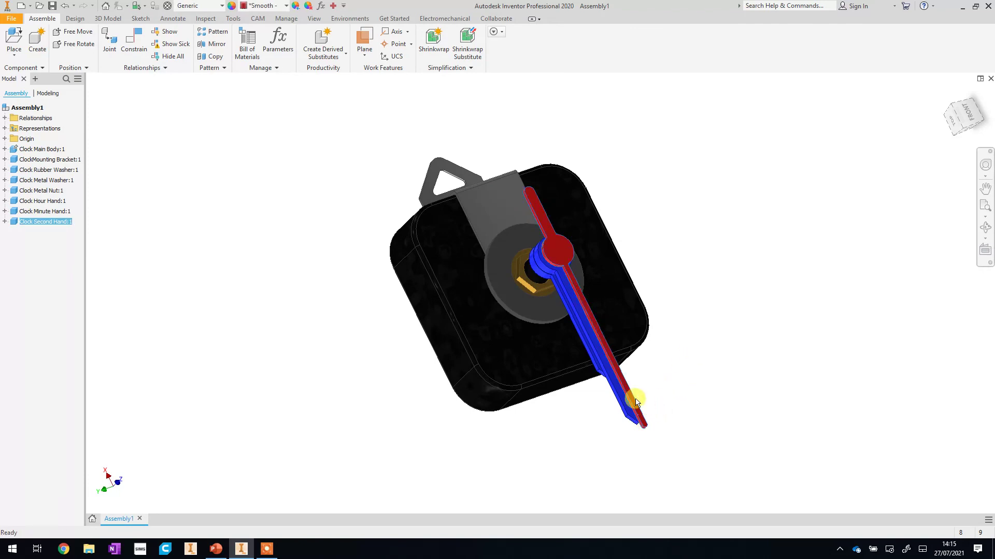
pyautogui.click(625, 413)
pyautogui.click(624, 413)
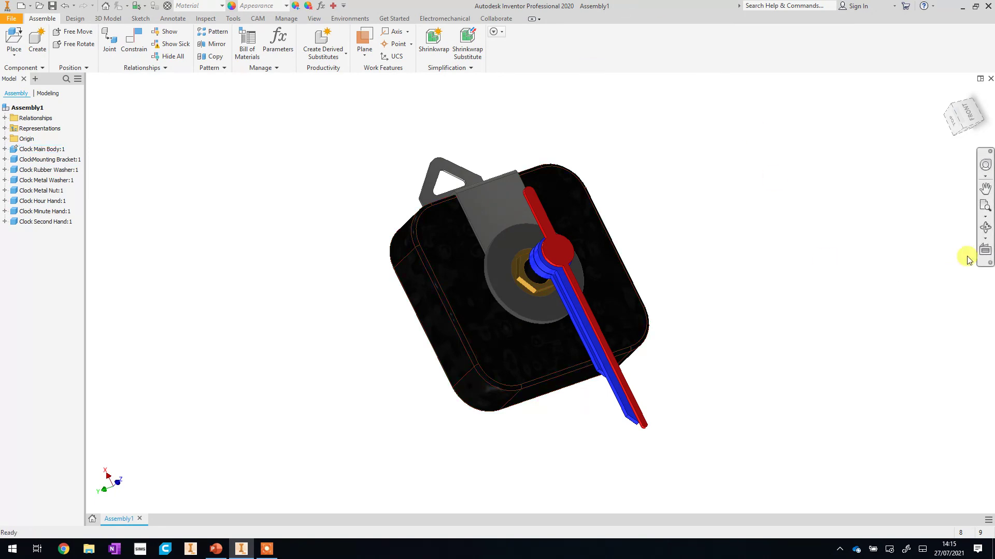
pyautogui.click(985, 228)
pyautogui.moveTo(698, 311); pyautogui.dragTo(542, 315)
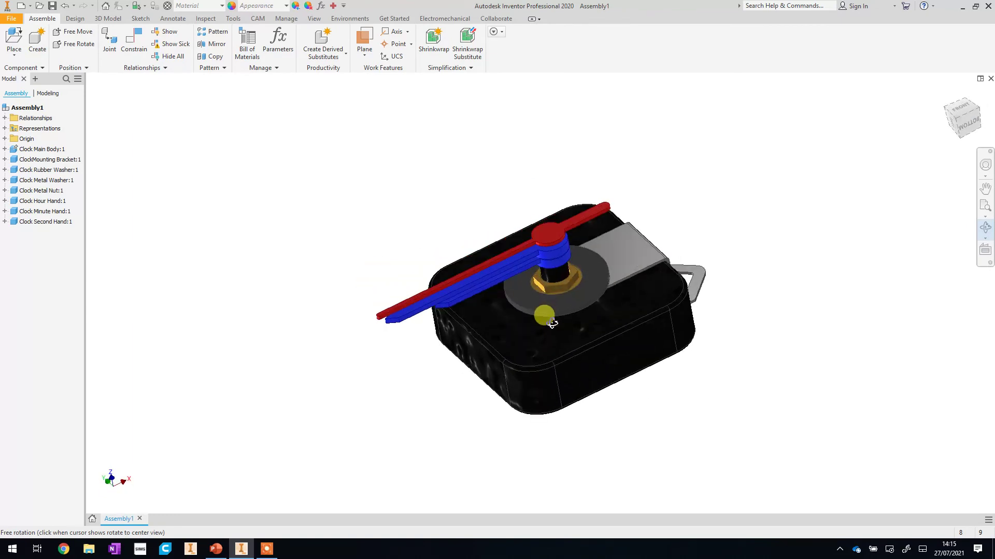
# Step: Save the assembly as Clock Assembly and show the real-versus-virtual slide in PowerPoint
pyautogui.click(11, 19)
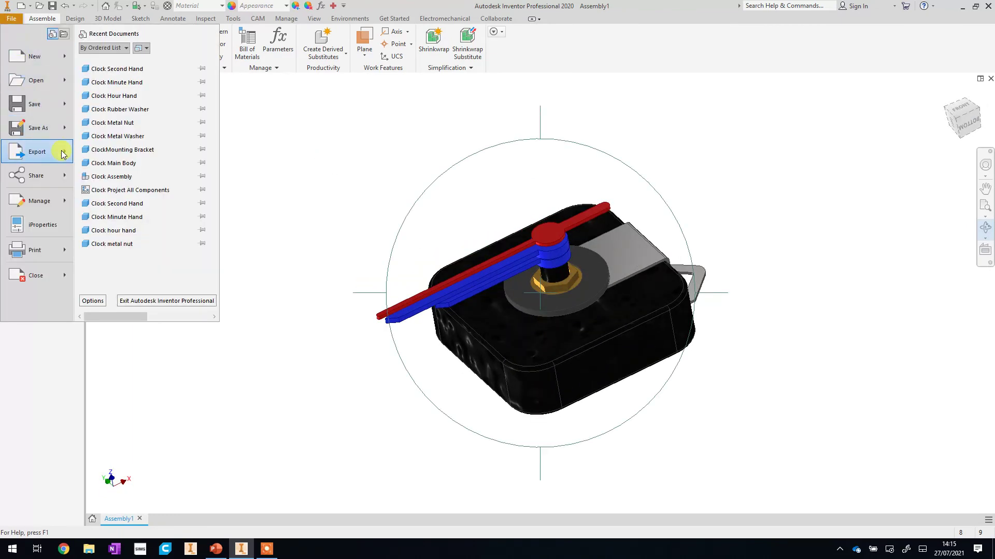
pyautogui.press('Escape')
pyautogui.hotkey('ctrl', 's')
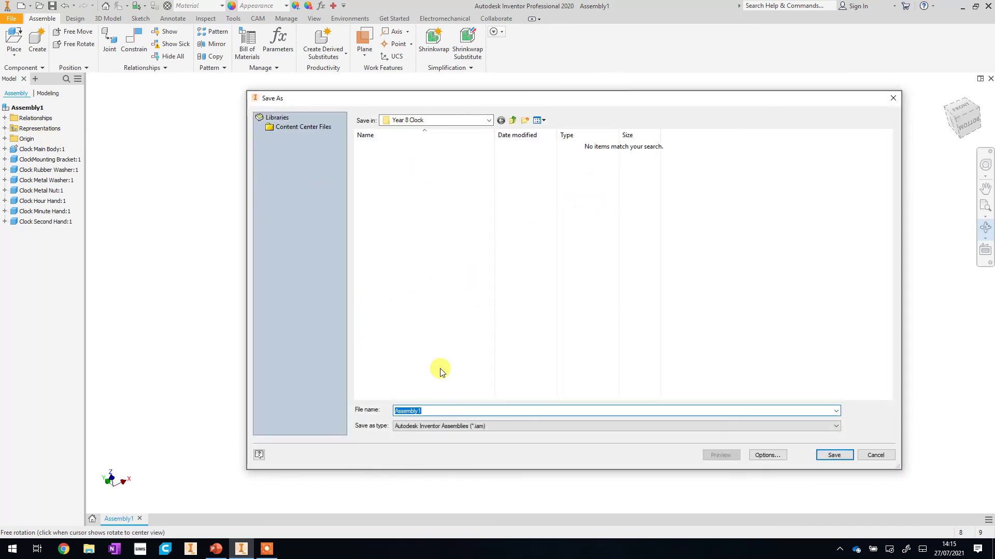
pyautogui.write('Clock As')
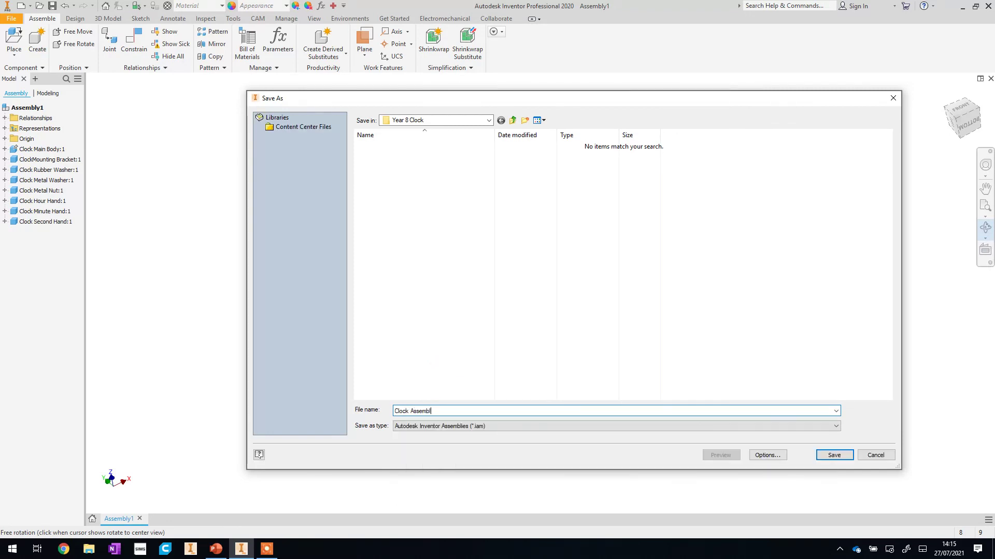
pyautogui.press('Return')
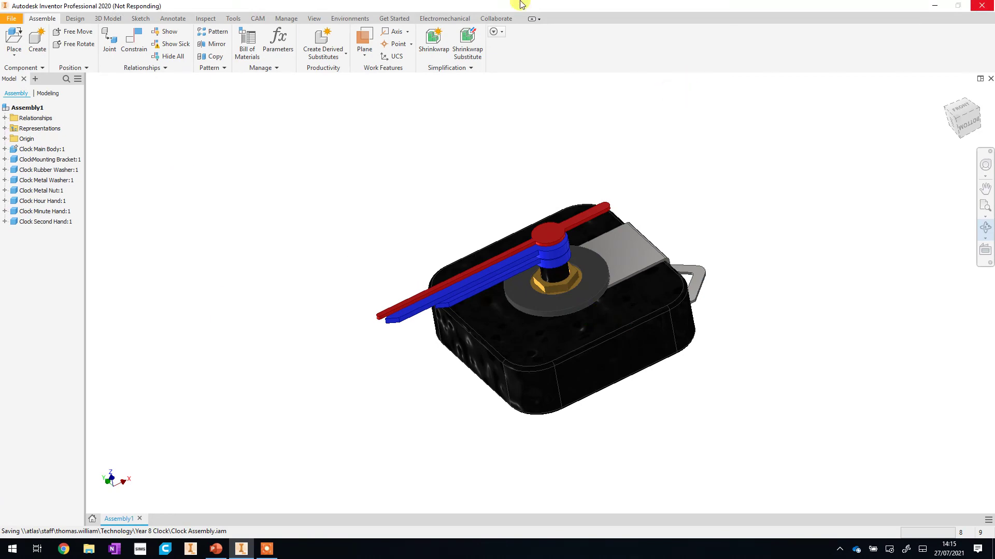
pyautogui.click(215, 548)
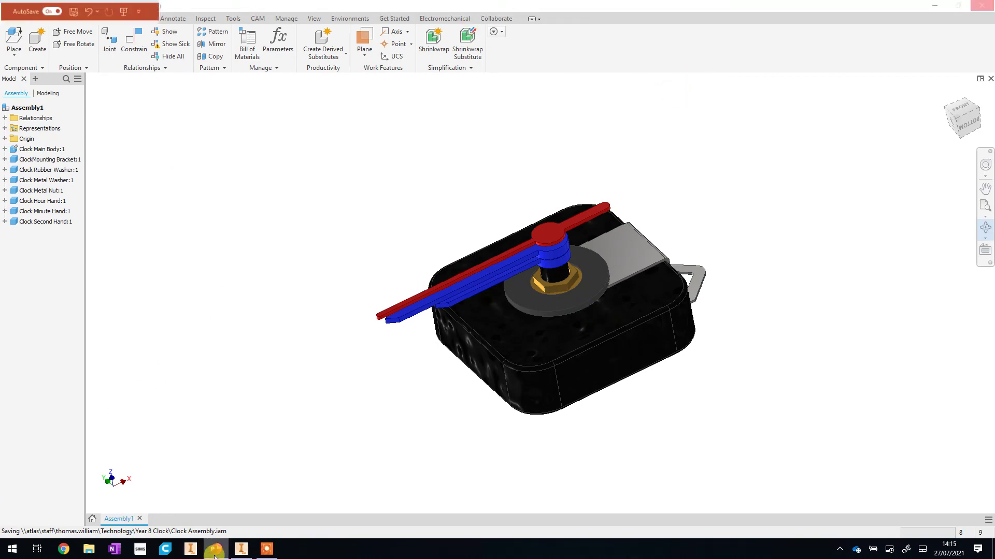
pyautogui.click(153, 319)
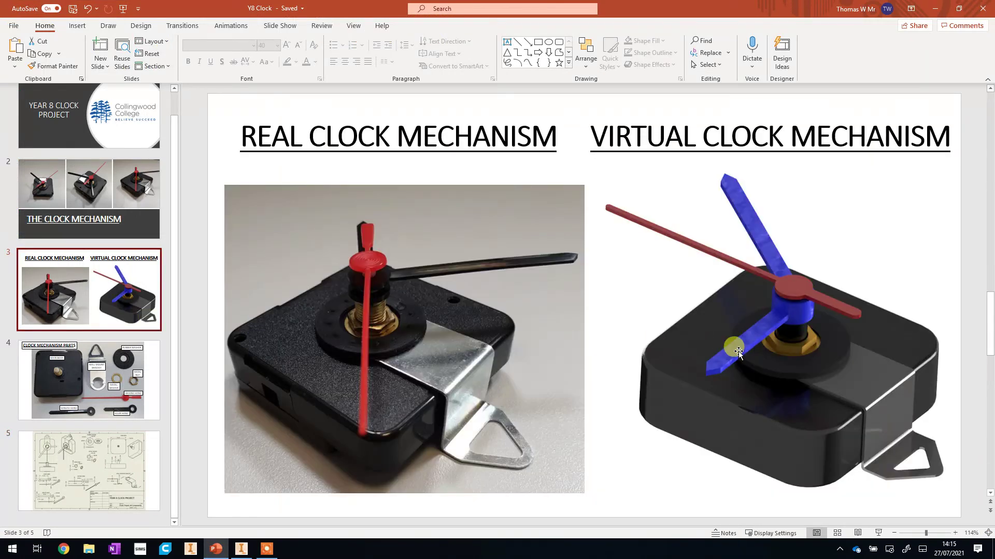